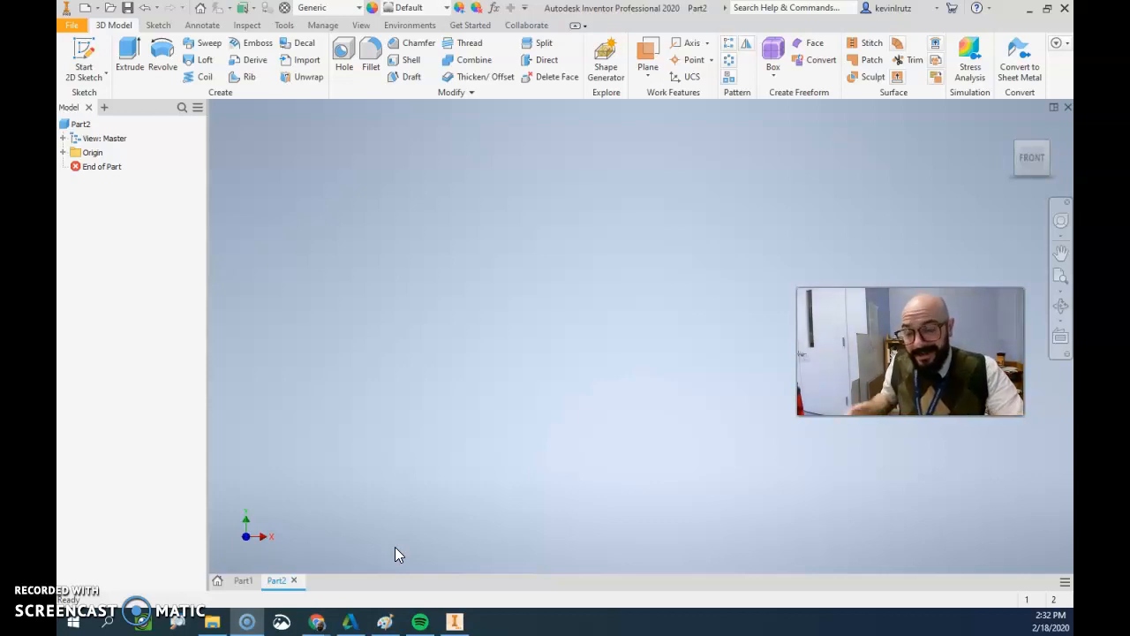
Start a sketch on the XY plane and draw a 4 in diameter circle centred on the origin.
left_click(78, 50)
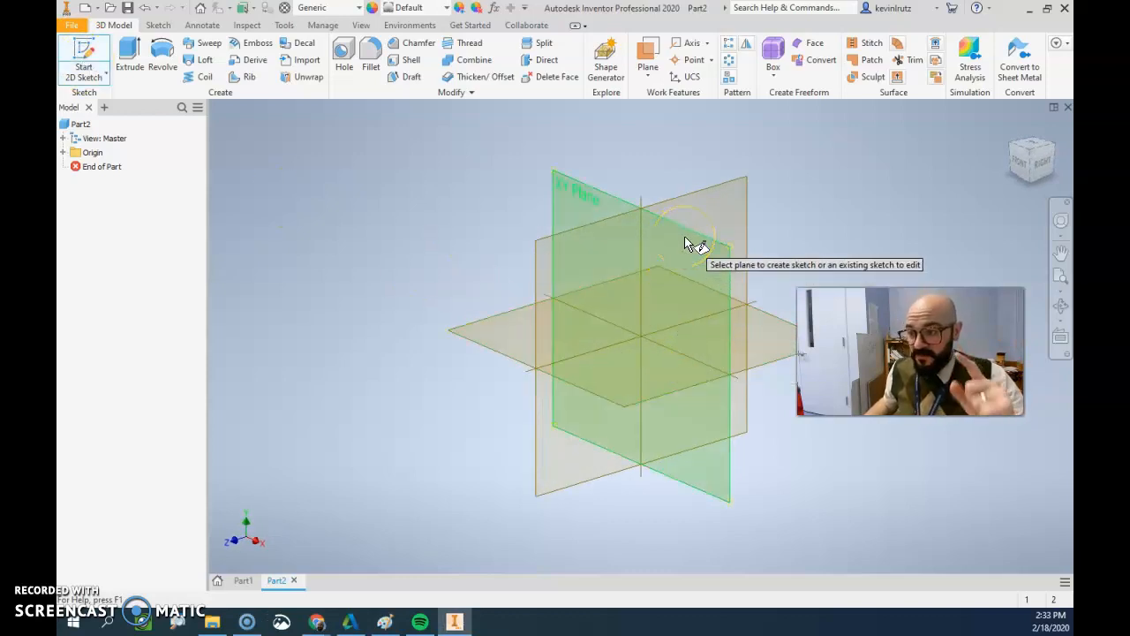
left_click(683, 244)
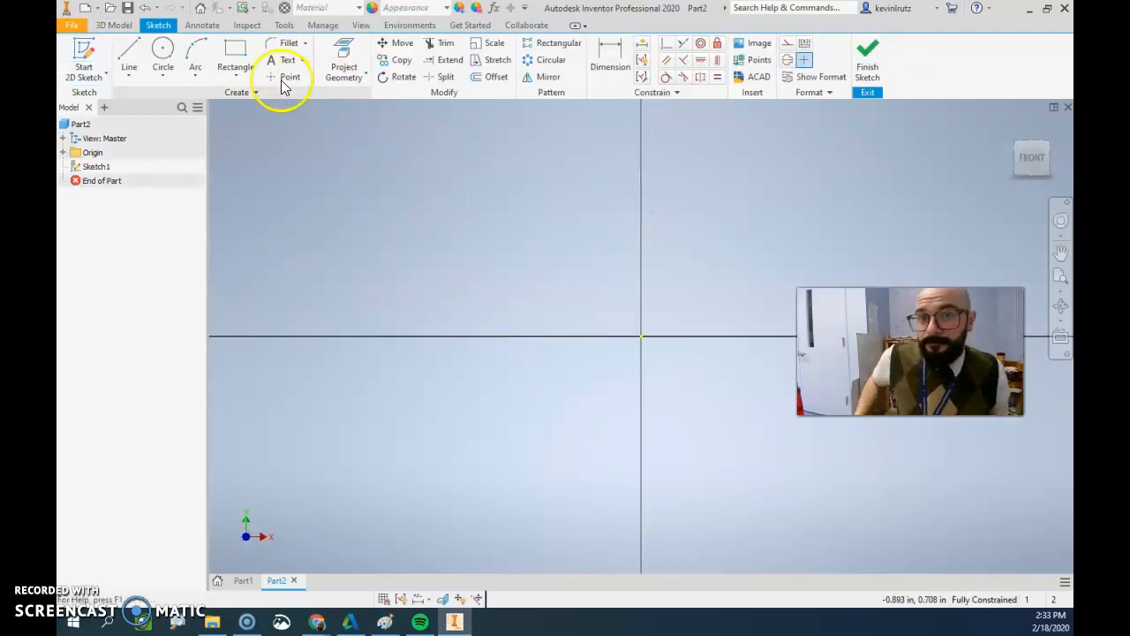
left_click(163, 53)
left_click(642, 336)
type("4")
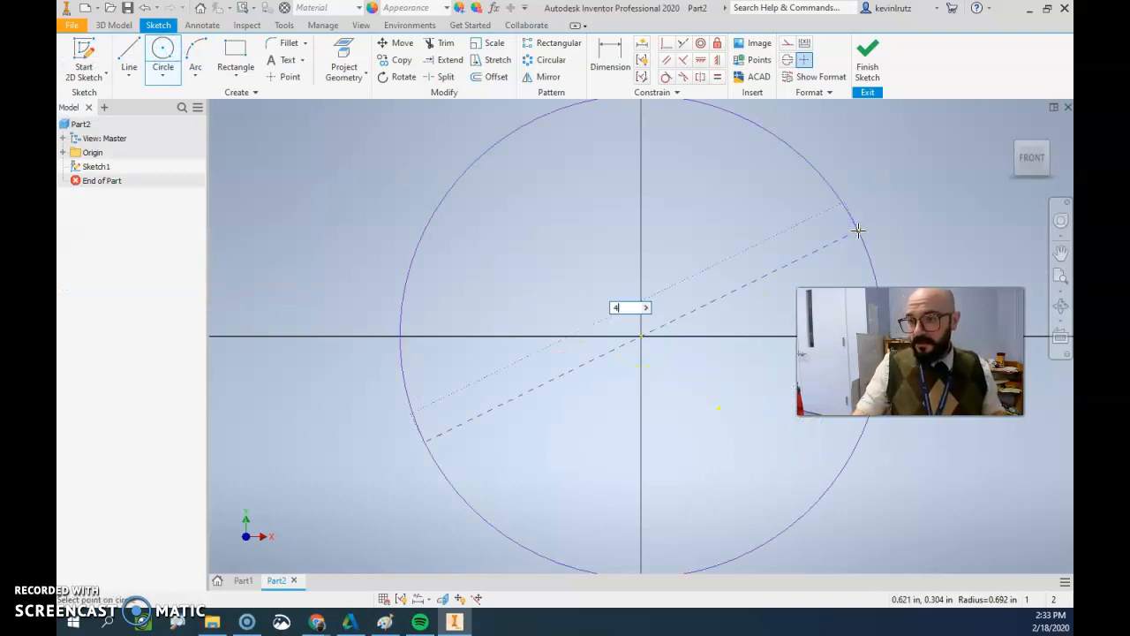
key("Return")
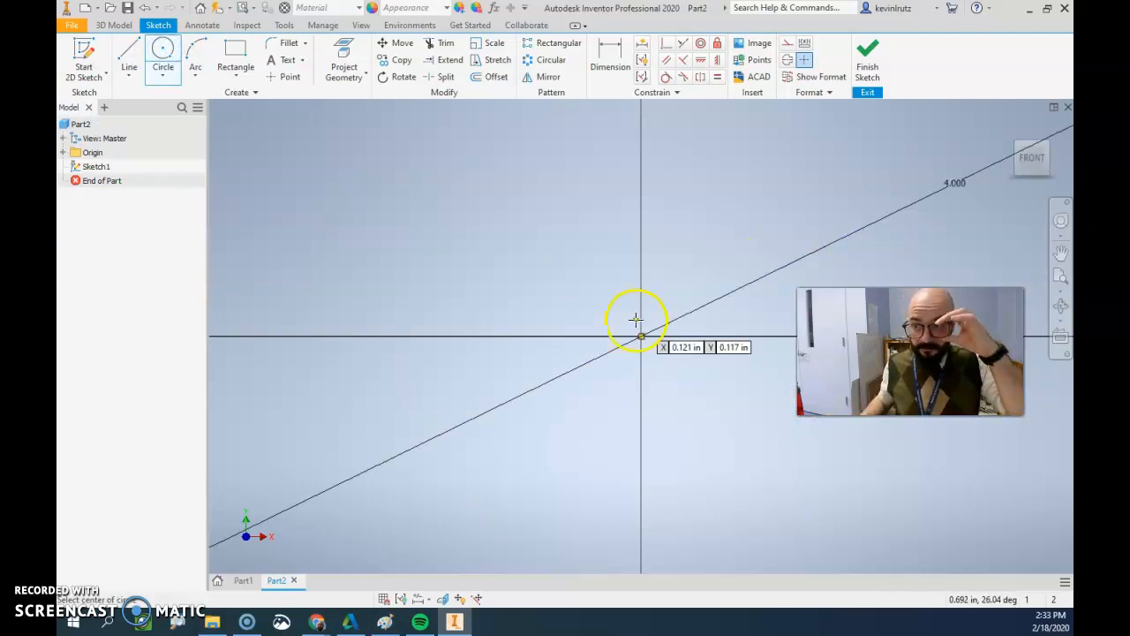
Draw a horizontal radius line, a 1.5 in vertical line up from the centre, and a horizontal line from its upper end past the circle.
scroll(561, 368, "down", 5)
left_click(129, 53)
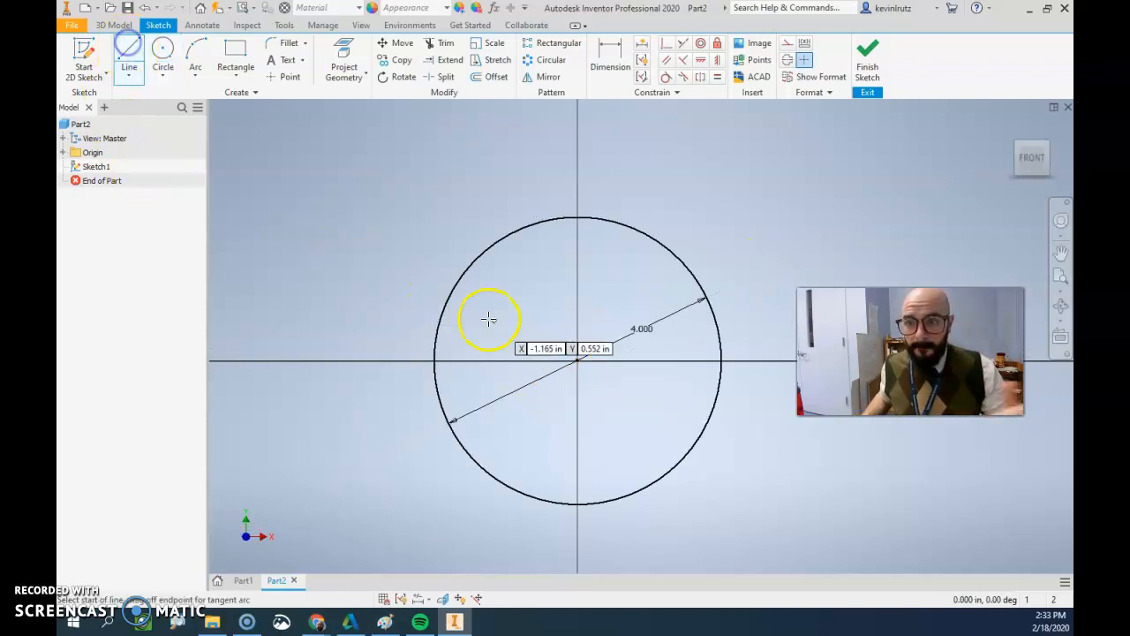
left_click(577, 361)
left_click(723, 362)
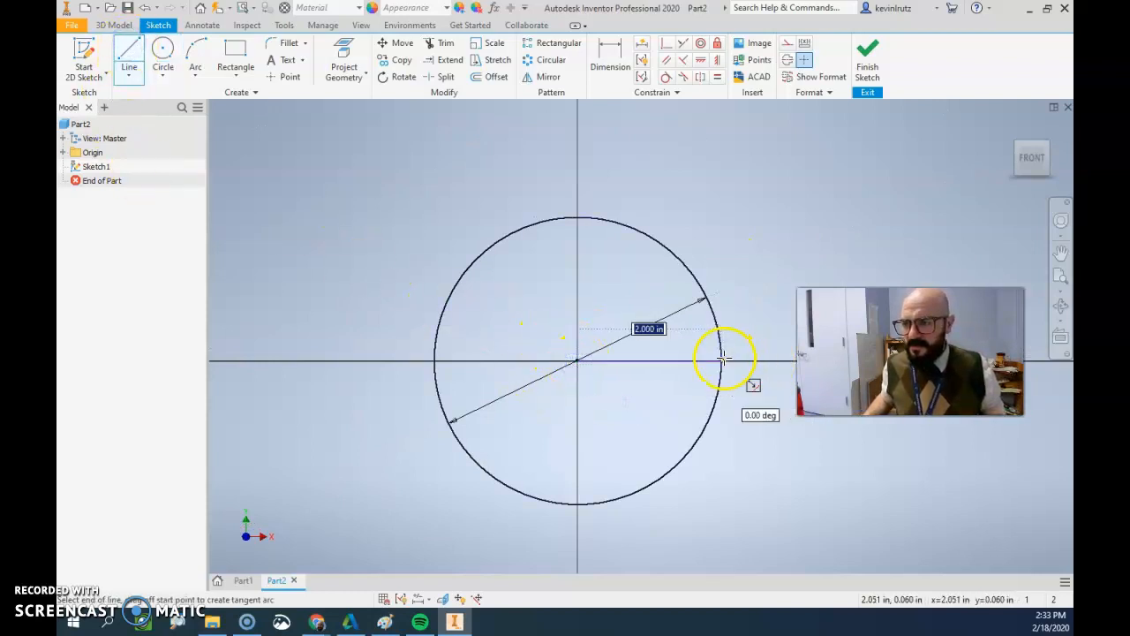
left_click(576, 361)
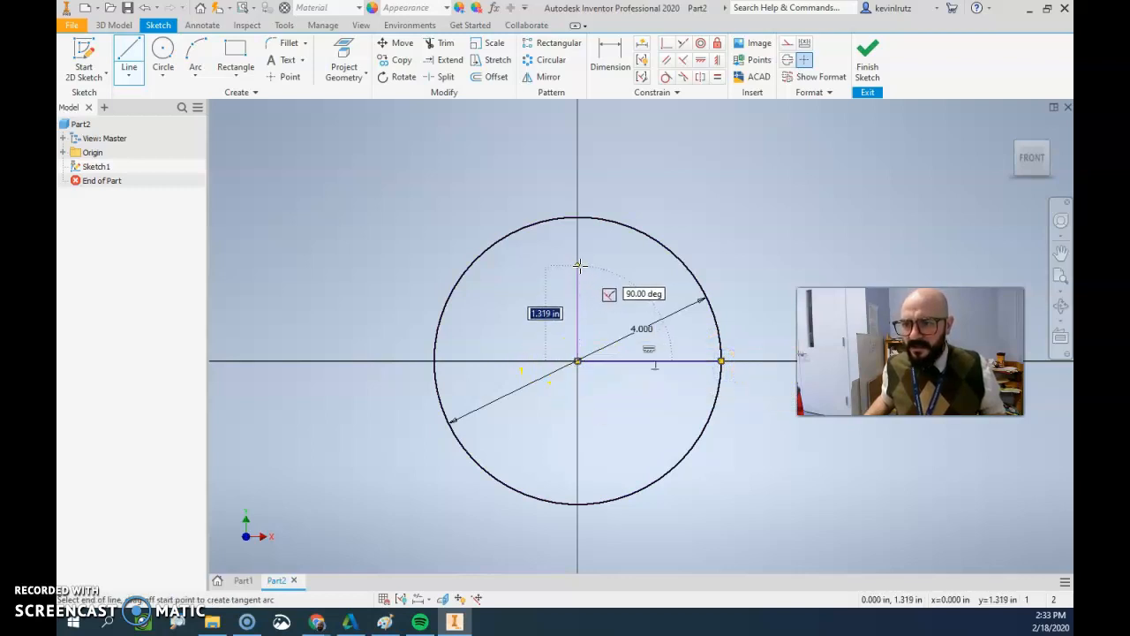
type("1.5")
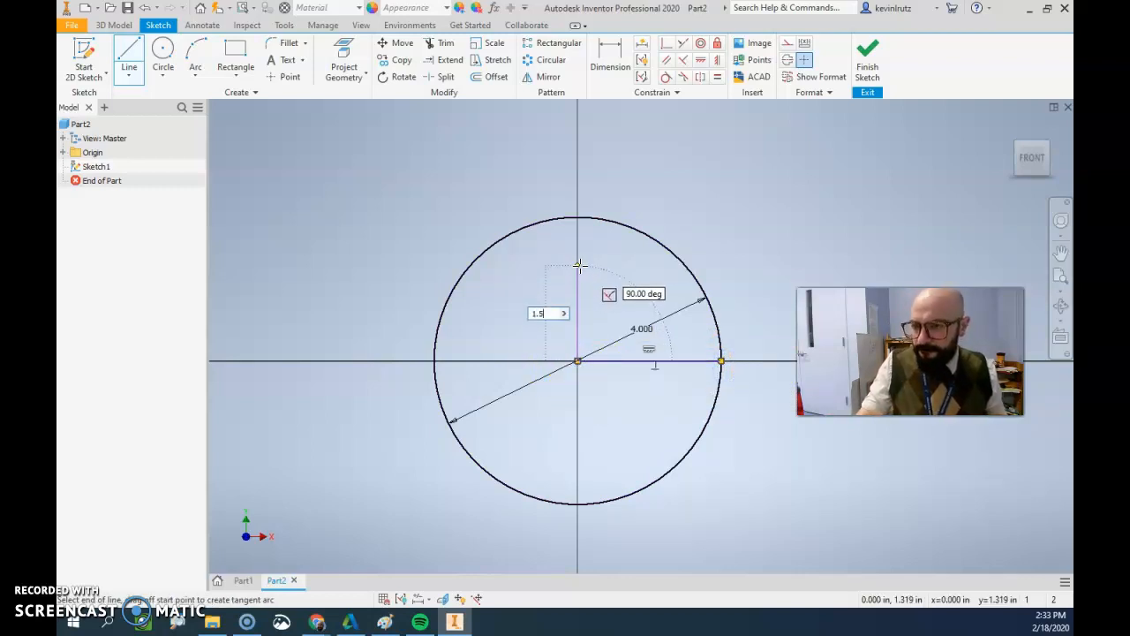
key("Return")
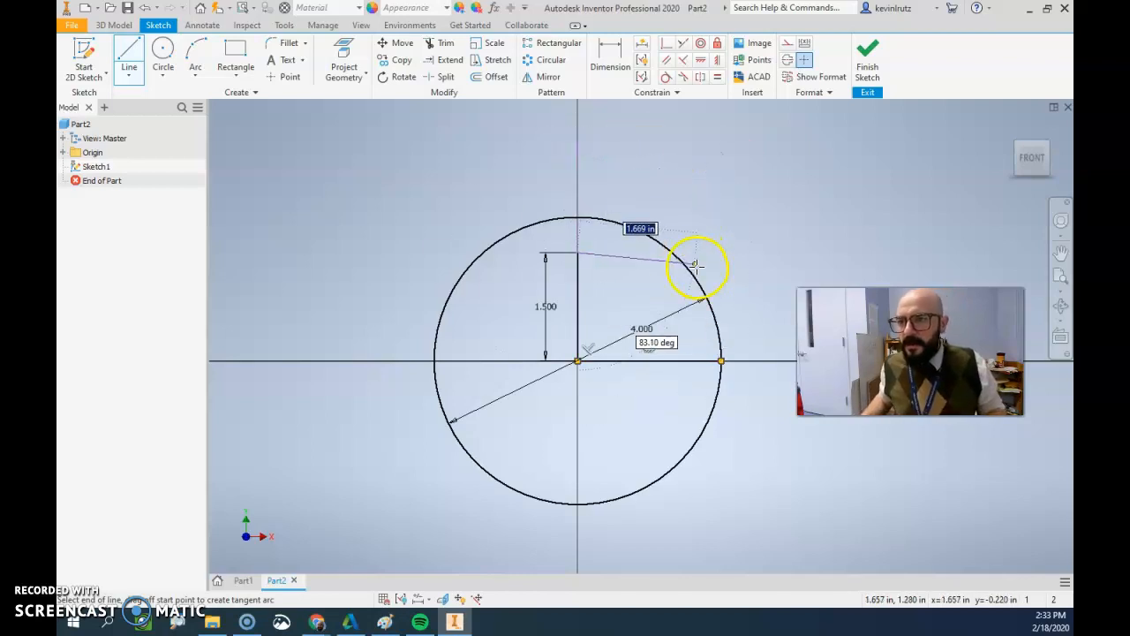
double_click(720, 253)
key("Escape")
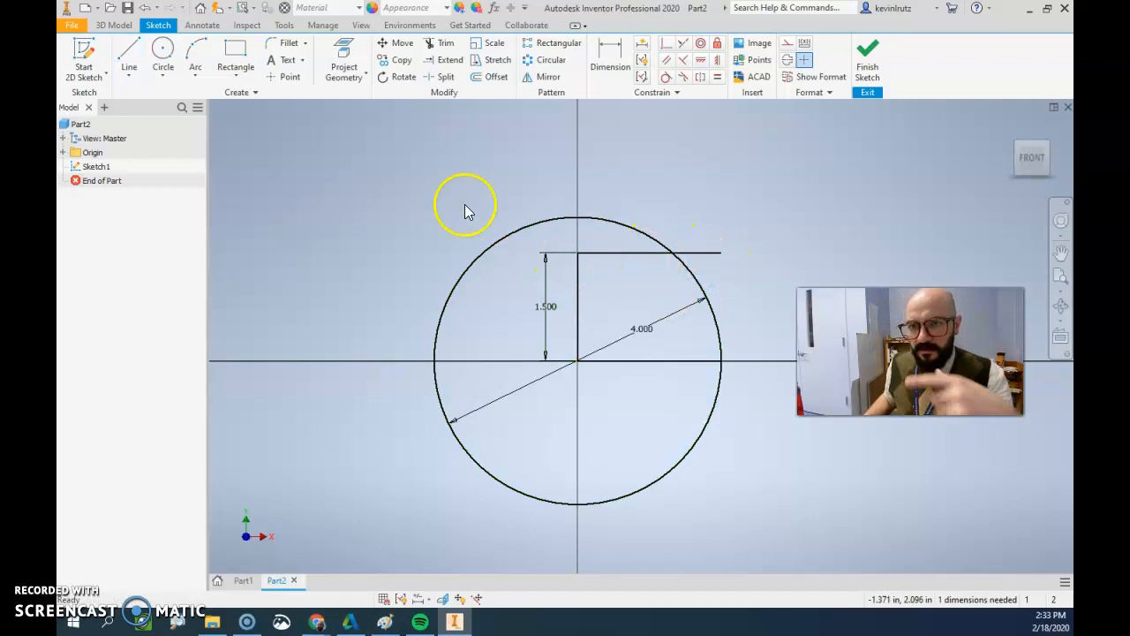
Trim the circle down to the arc between the two horizontal lines and fillet the profile's upper outer corner with a 0.25 in radius.
left_click(444, 43)
left_click(596, 220)
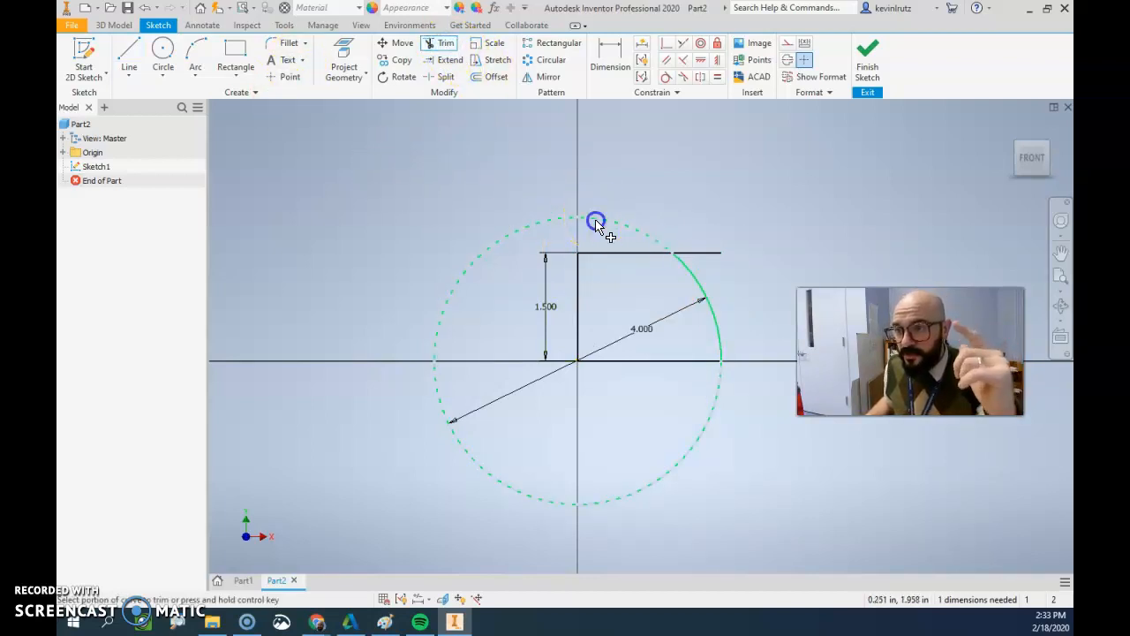
left_click(288, 43)
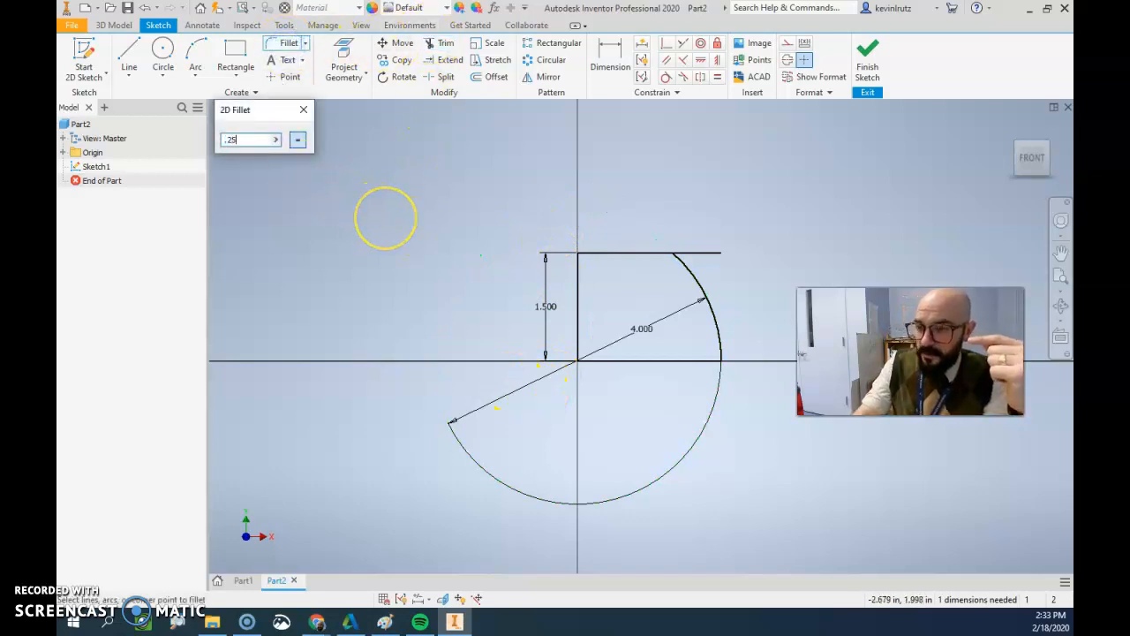
left_click(655, 253)
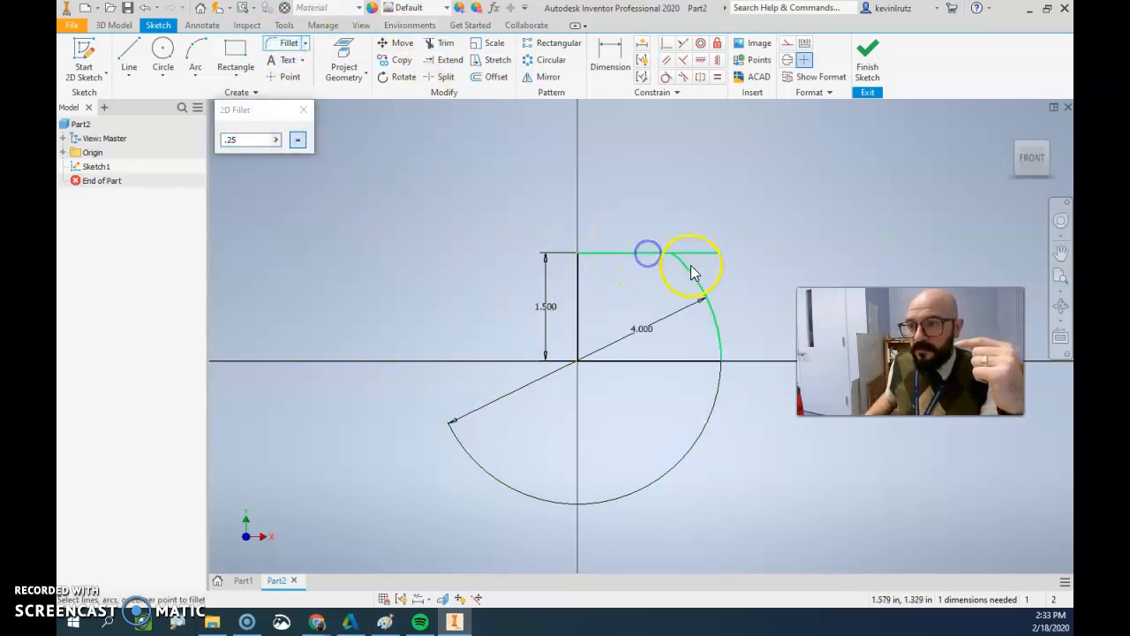
left_click(688, 268)
scroll(686, 282, "up", 3)
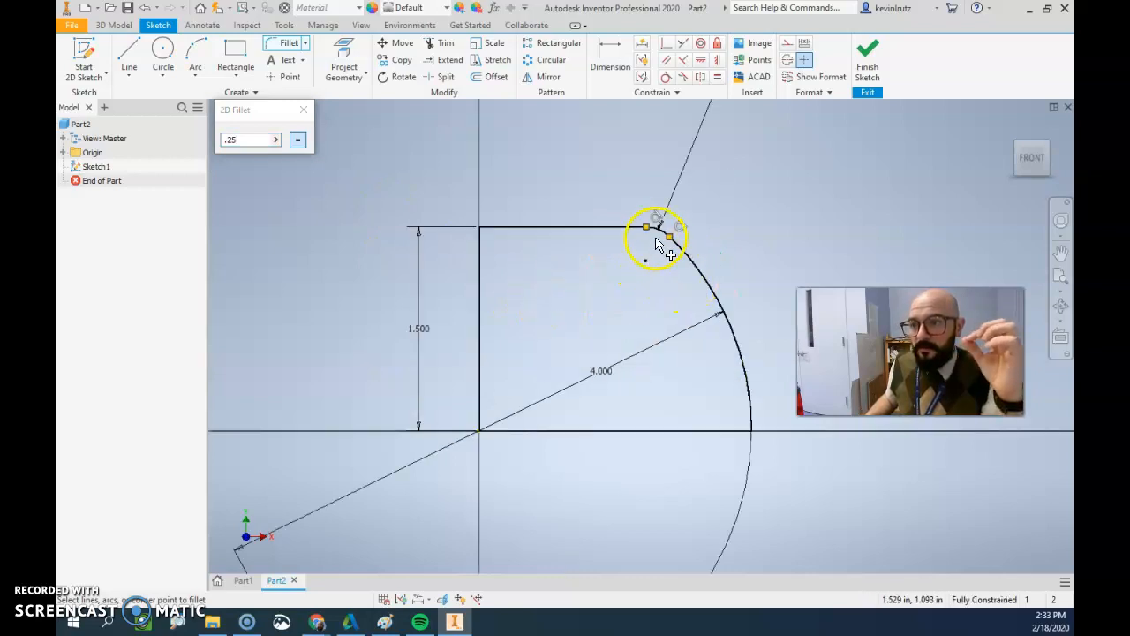
Finish the sketch and revolve the closed profile fully around its 1.5 in vertical line.
left_click(867, 57)
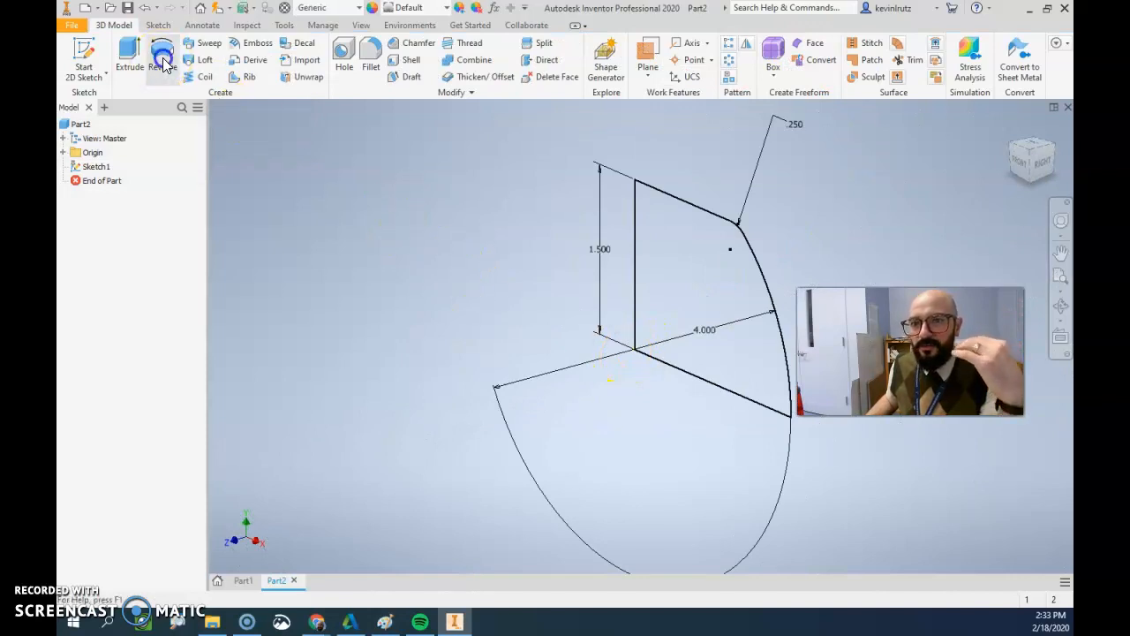
left_click(162, 56)
left_click(635, 252)
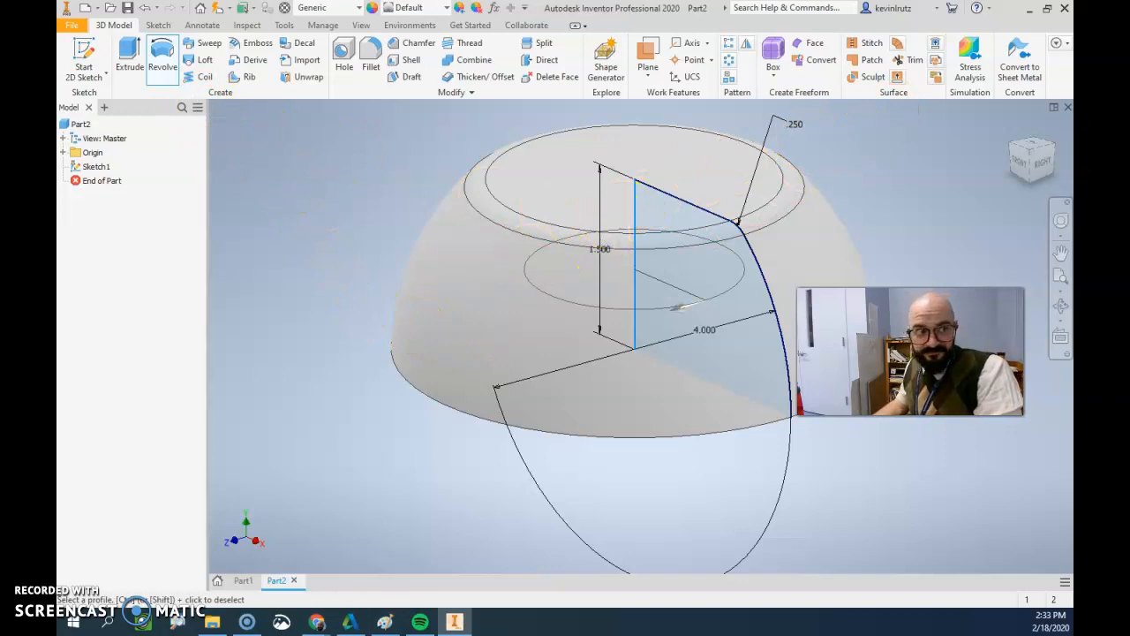
left_click(254, 351)
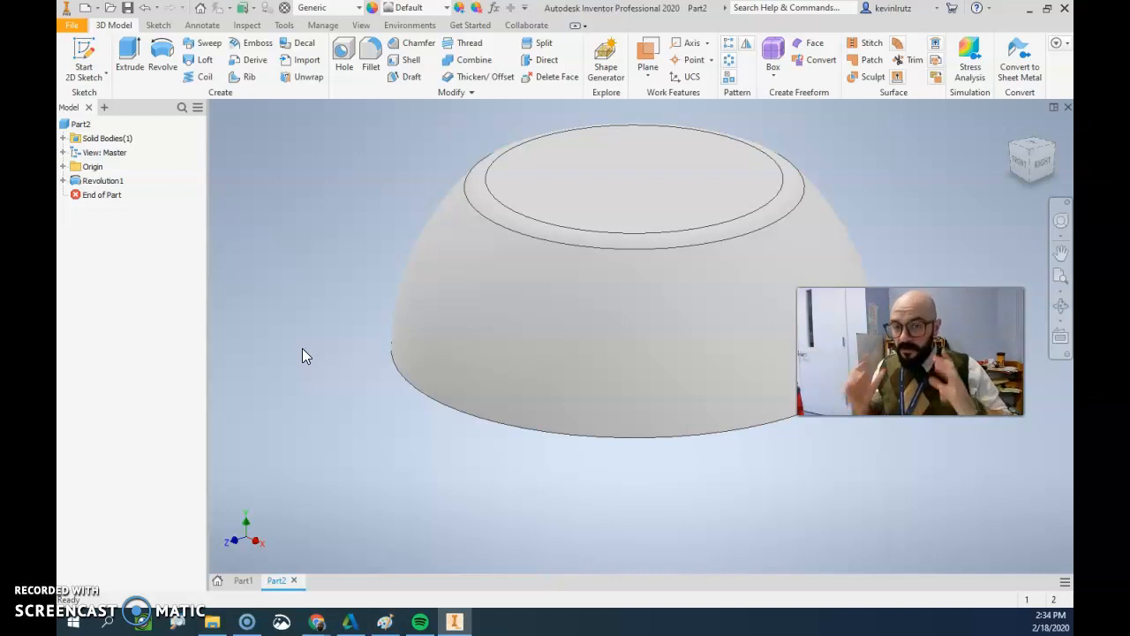
Create a work plane offset 2.5 in from the origin's XY plane.
left_click(516, 141)
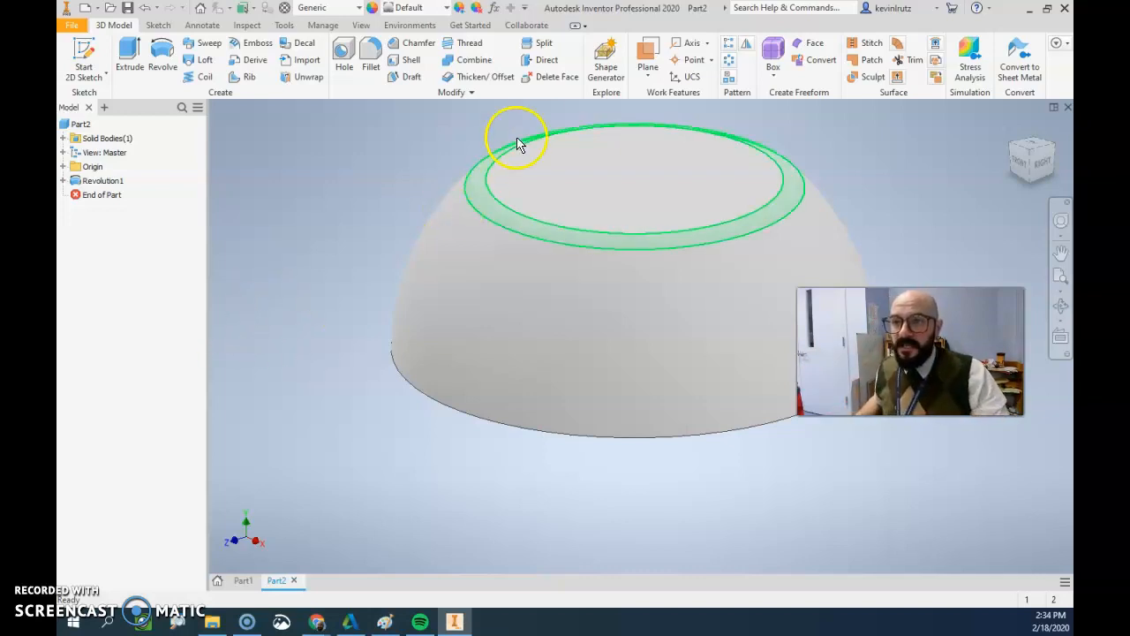
left_click(648, 77)
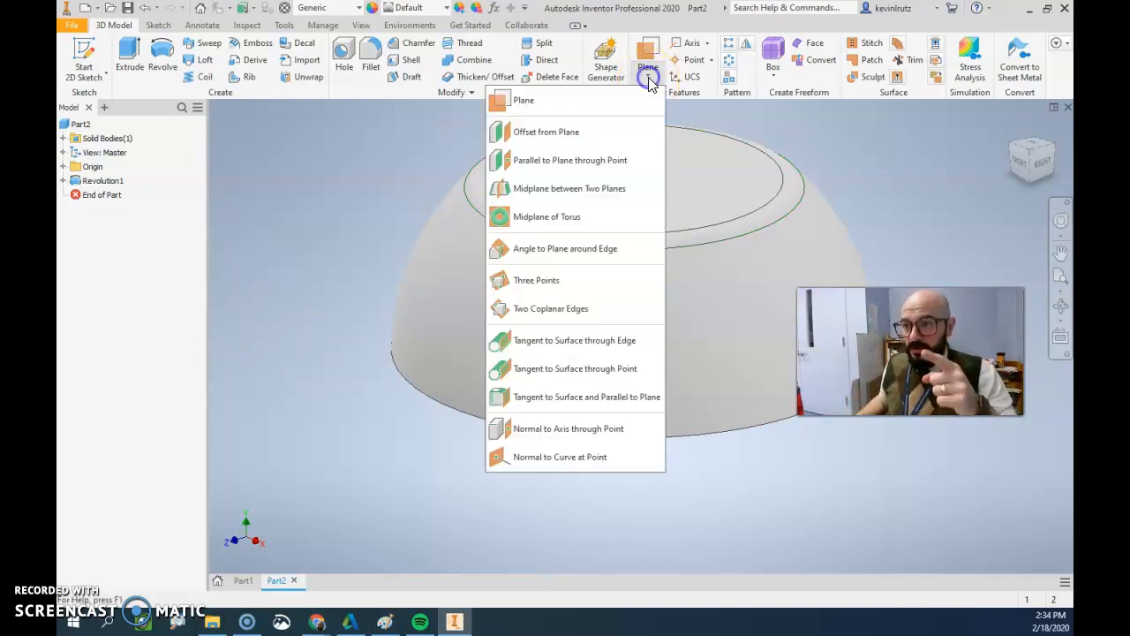
left_click(588, 131)
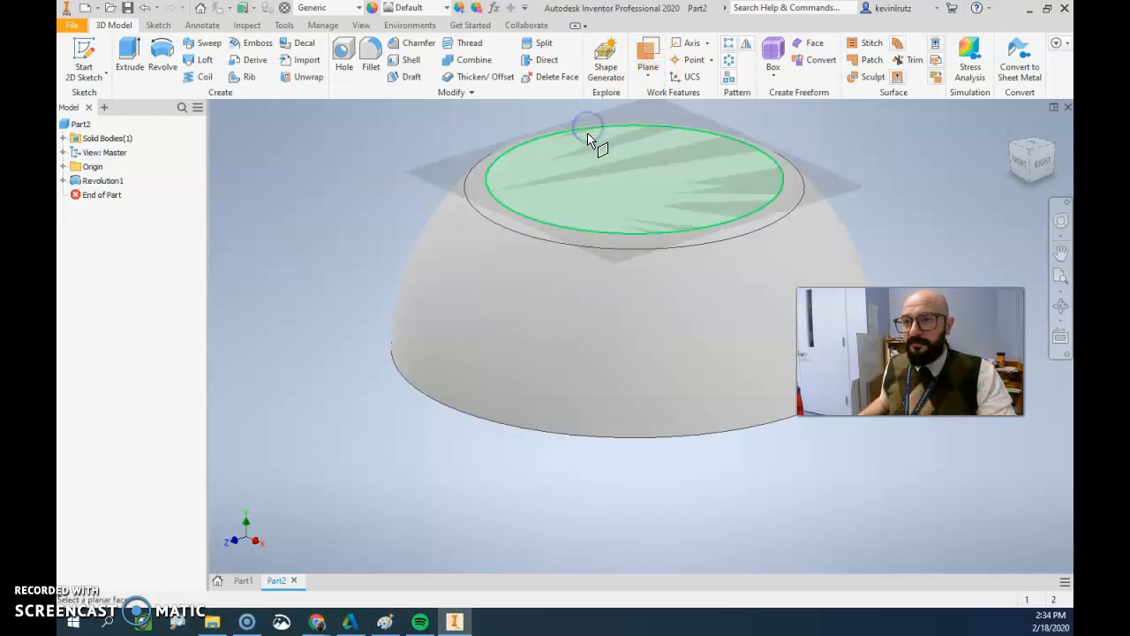
left_click(63, 168)
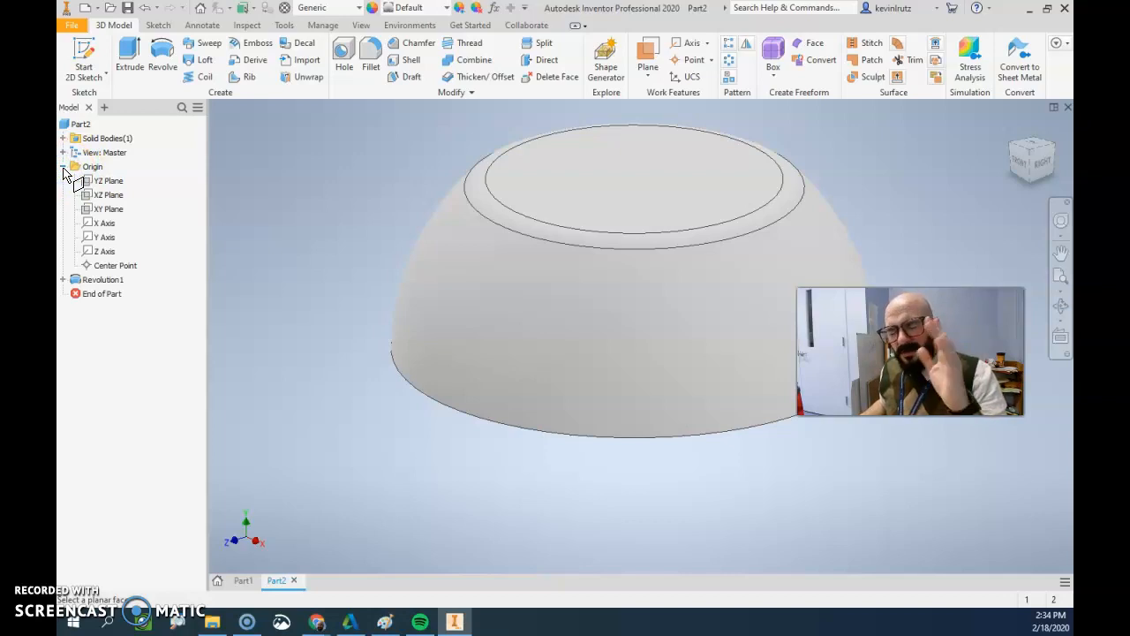
left_click(109, 209)
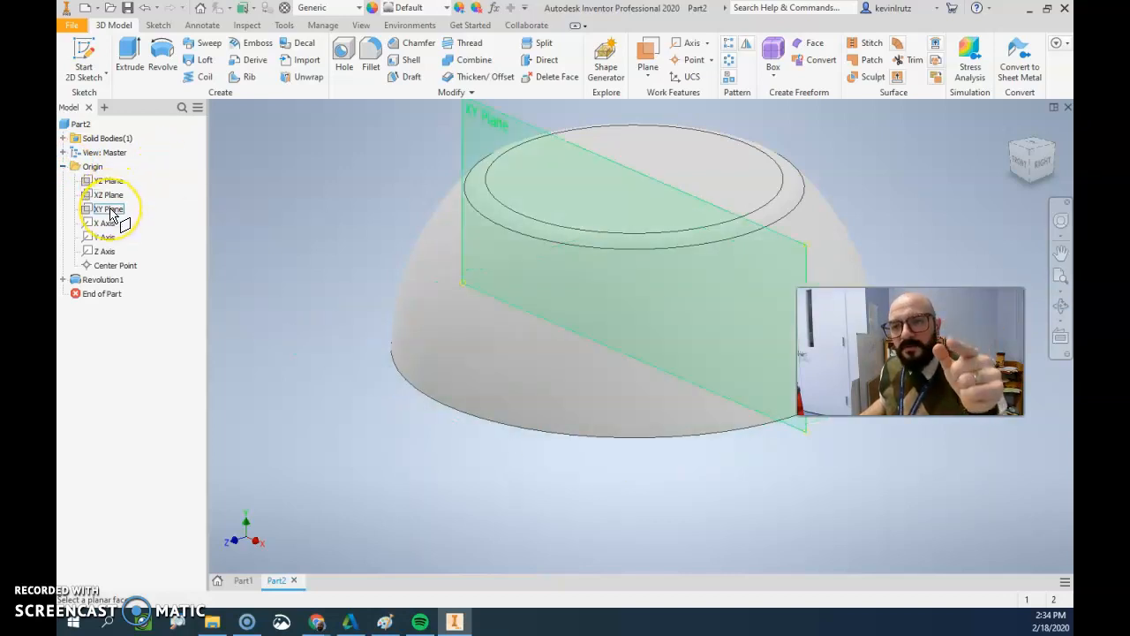
left_click(110, 212)
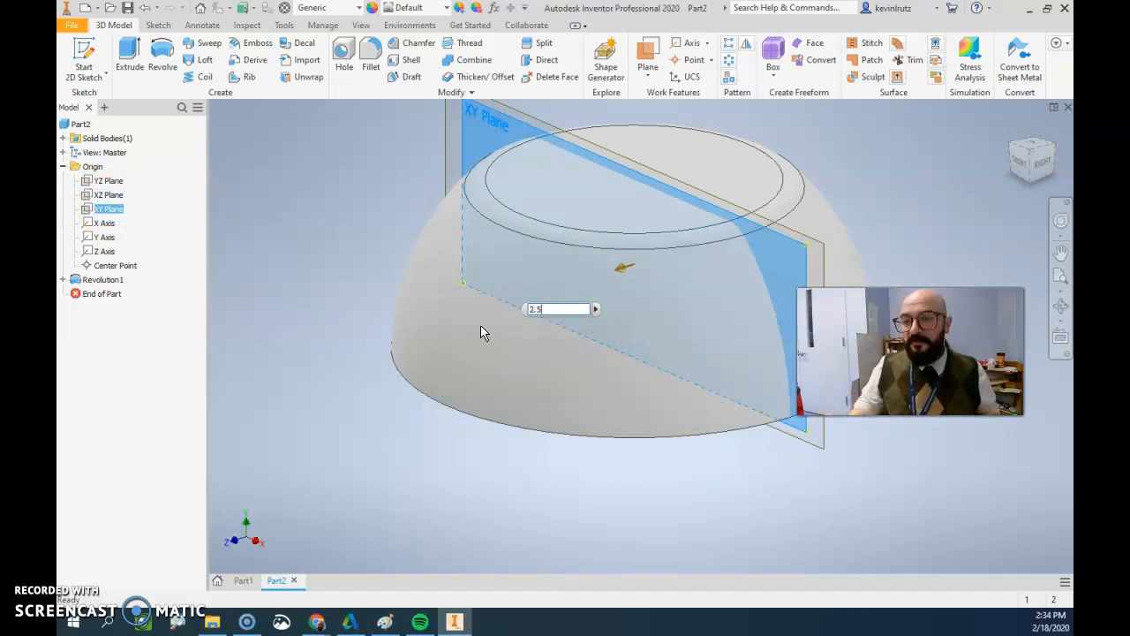
type("2.5")
key("Return")
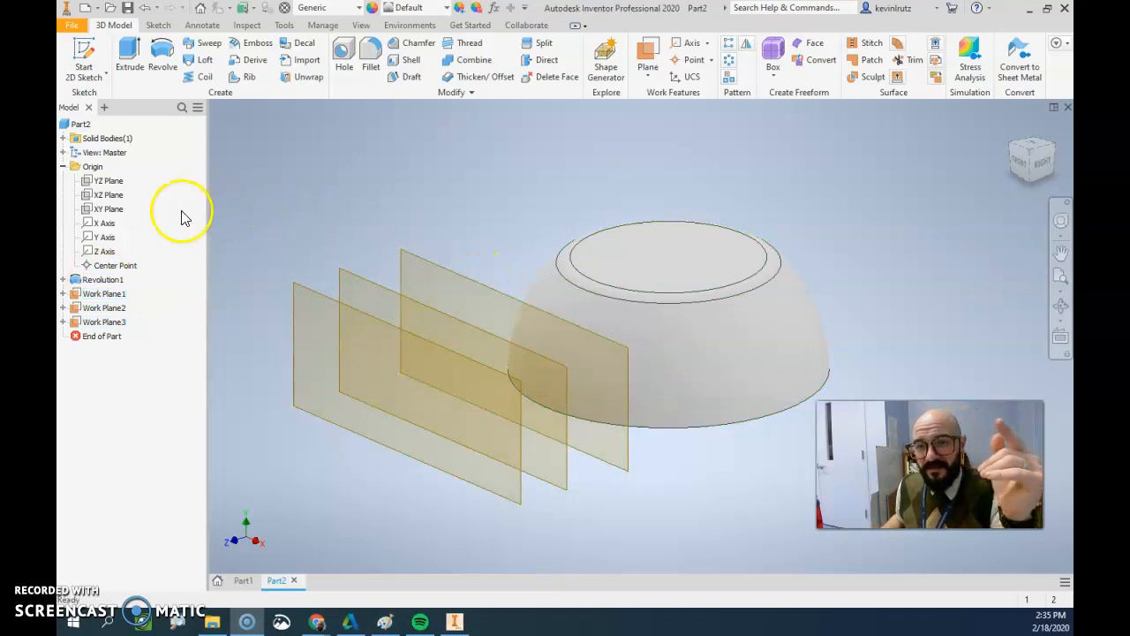
Make the origin's XY plane visible and start a new sketch on it.
right_click(105, 214)
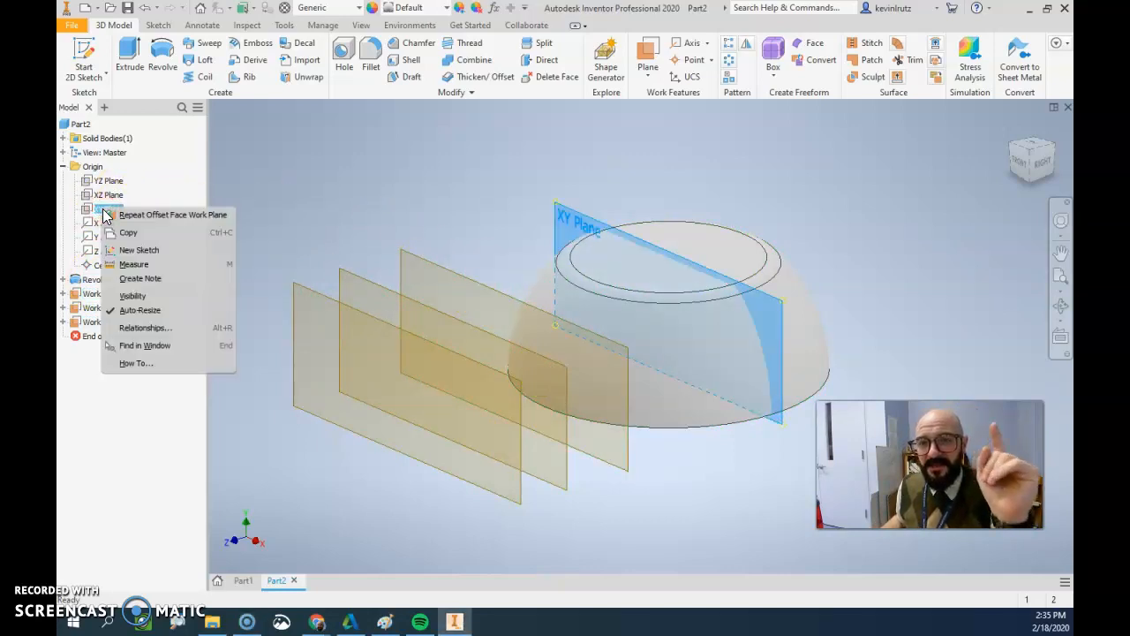
left_click(152, 300)
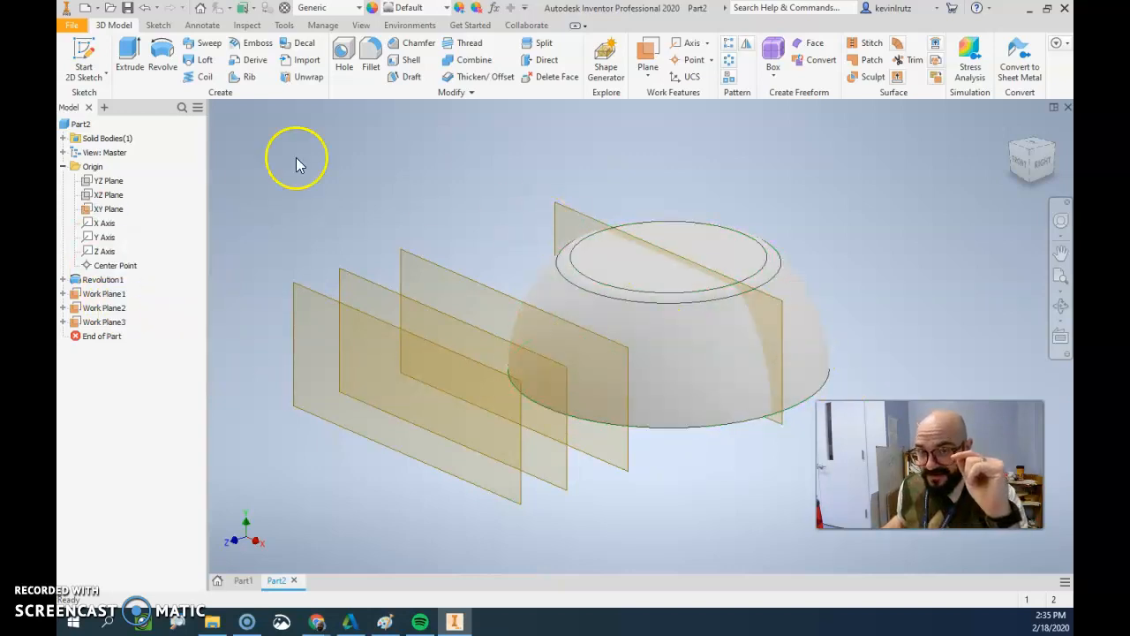
left_click(97, 57)
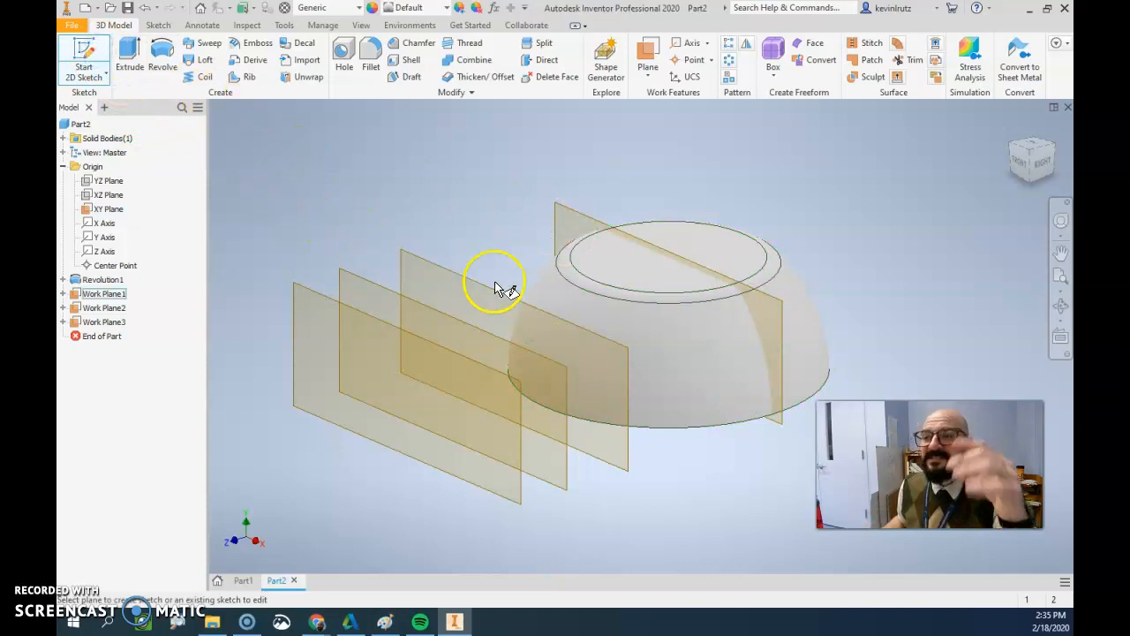
left_click(776, 303)
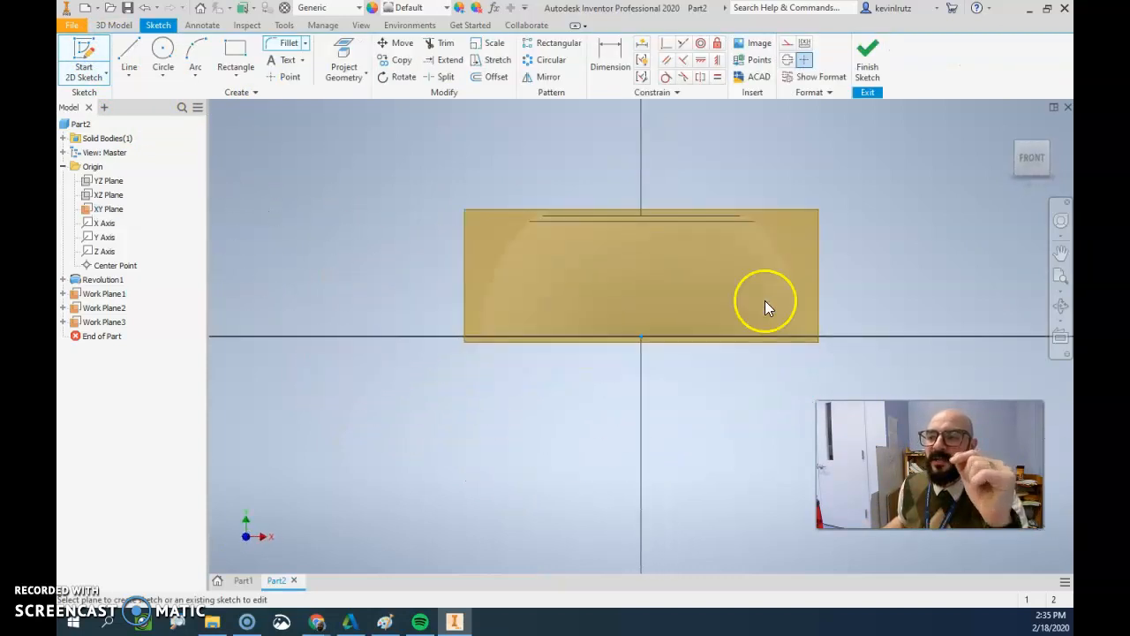
Draw a rectangle 1.5 in wide and 0.5 in high with its lower inner corner at the origin.
left_click(235, 53)
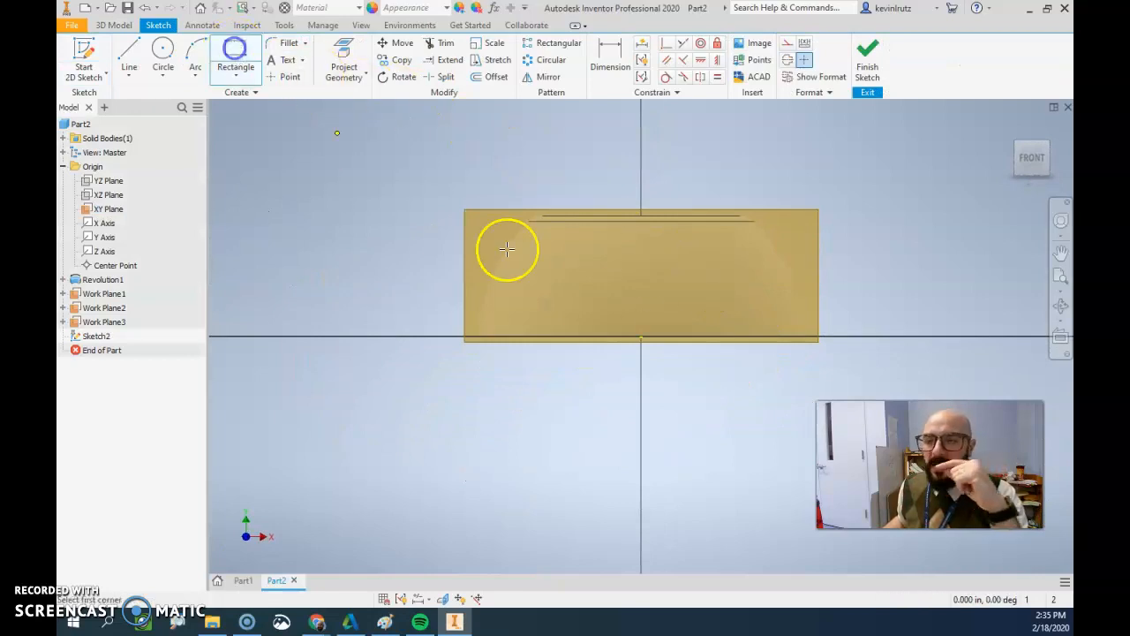
left_click(639, 335)
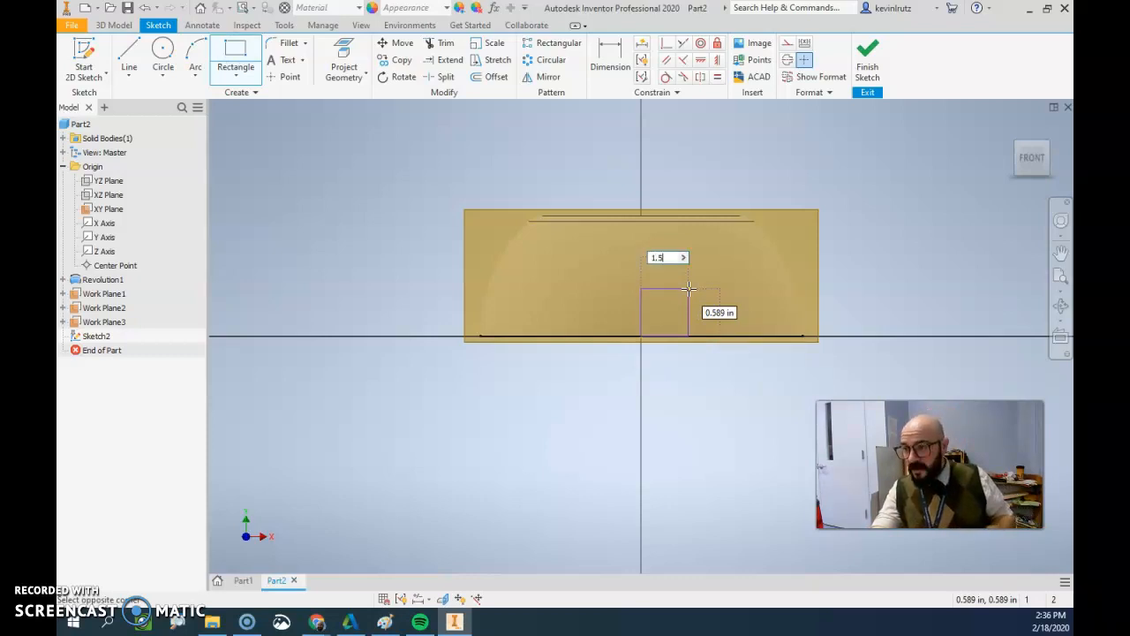
type("1.5")
key("Tab")
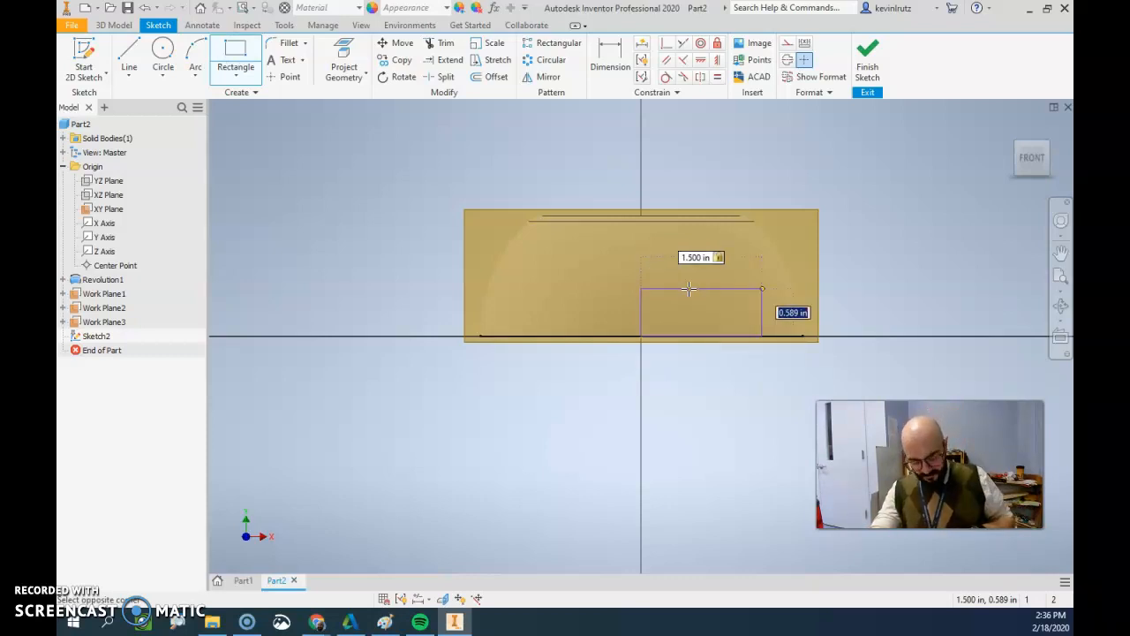
type(".5")
key("Return")
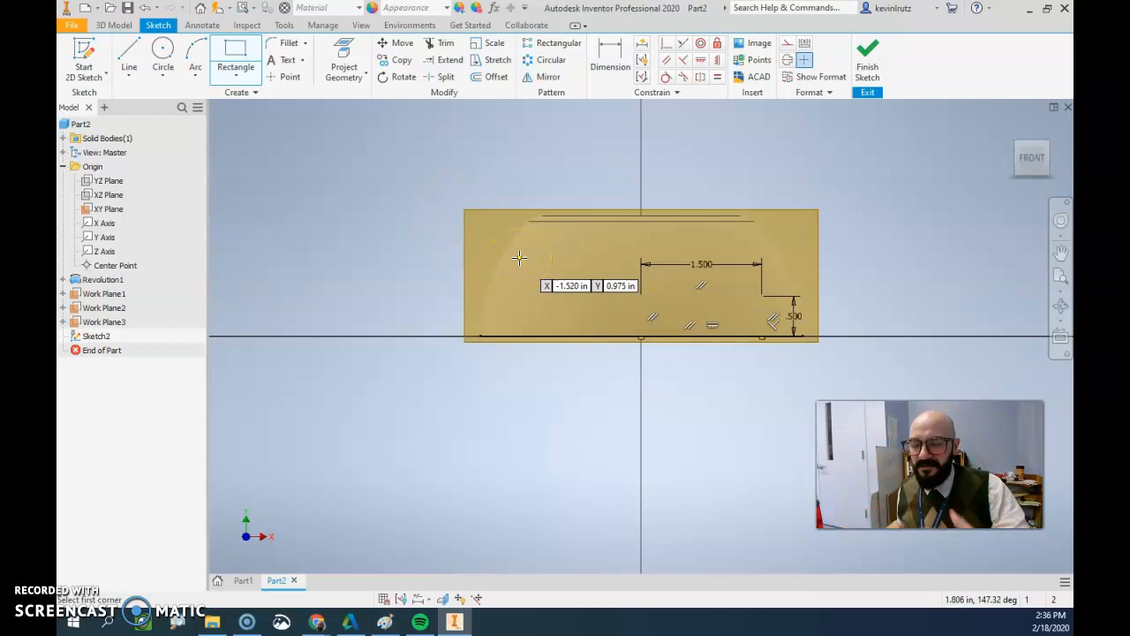
Fillet the rectangle's upper corner on the vertical axis with a 0.25 in radius.
left_click(289, 44)
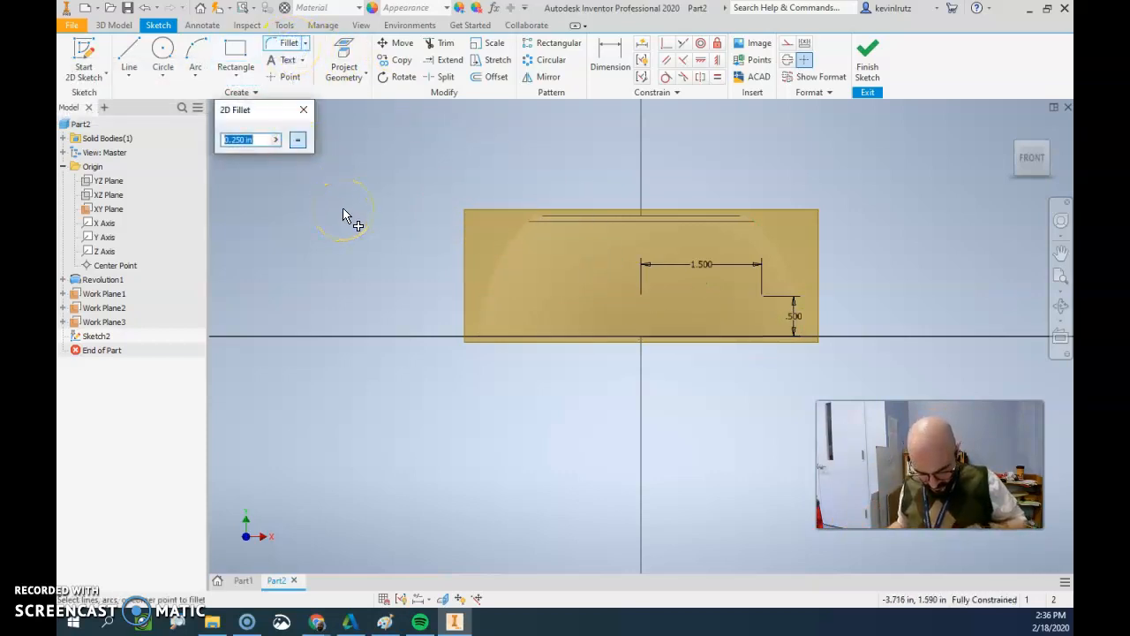
left_click(640, 306)
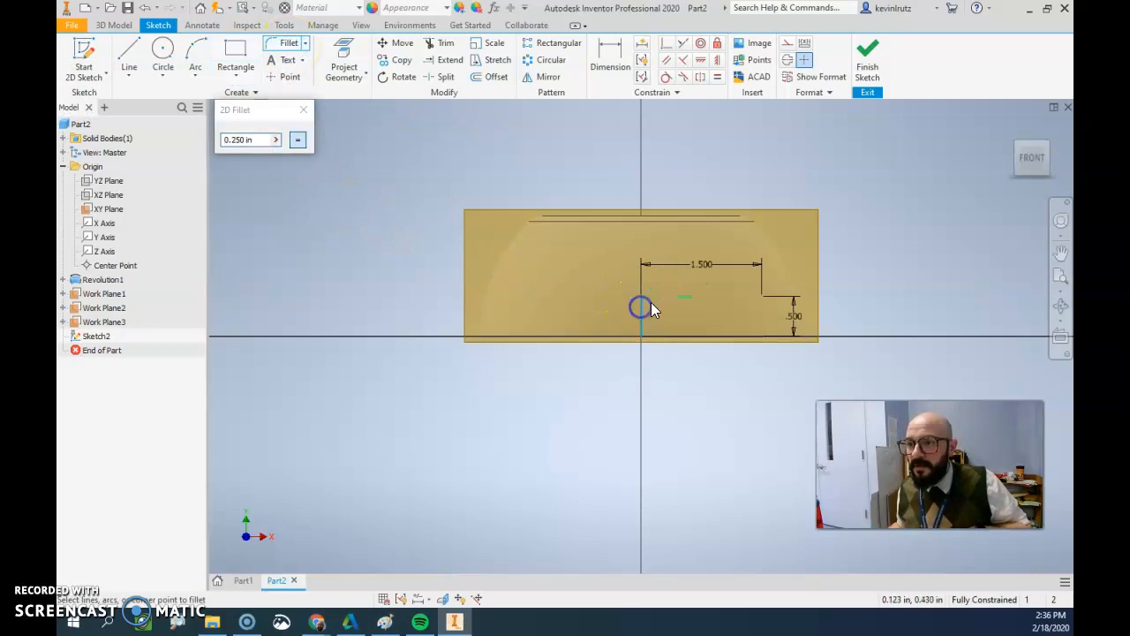
left_click(658, 298)
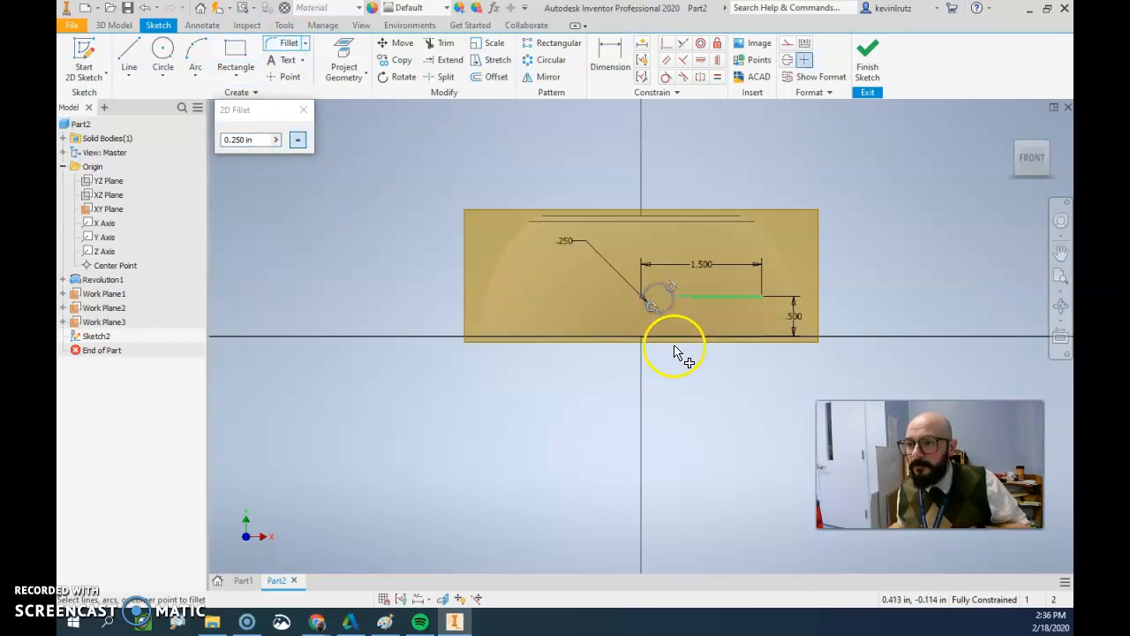
Fillet the rectangle's remaining upper corner with a 0.25 in radius and finish the sketch.
left_click(746, 300)
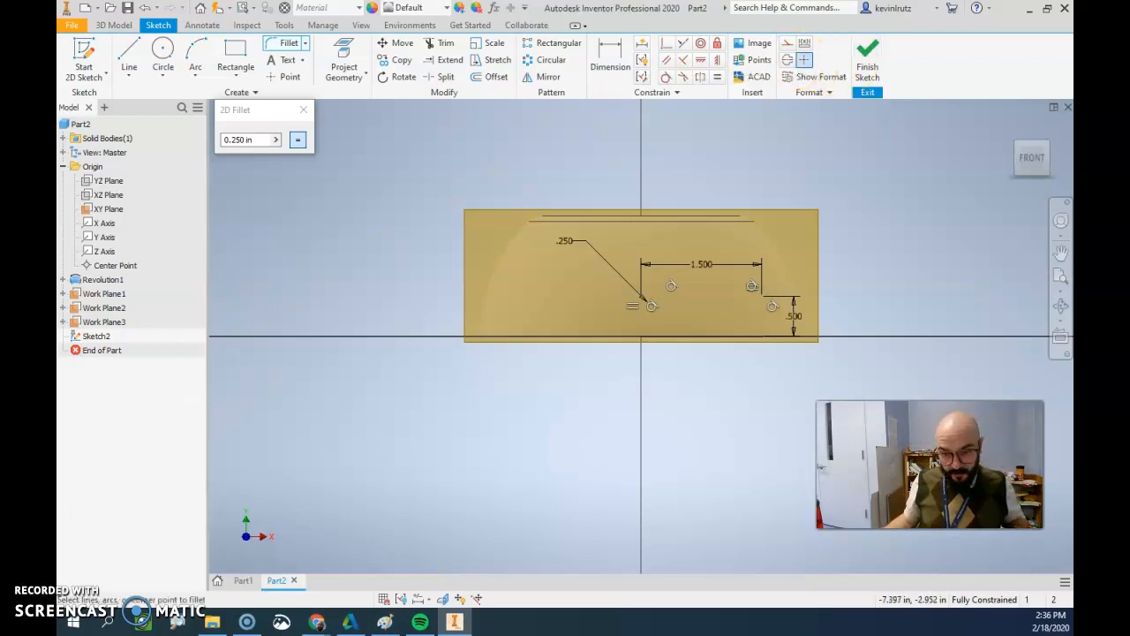
left_click(867, 71)
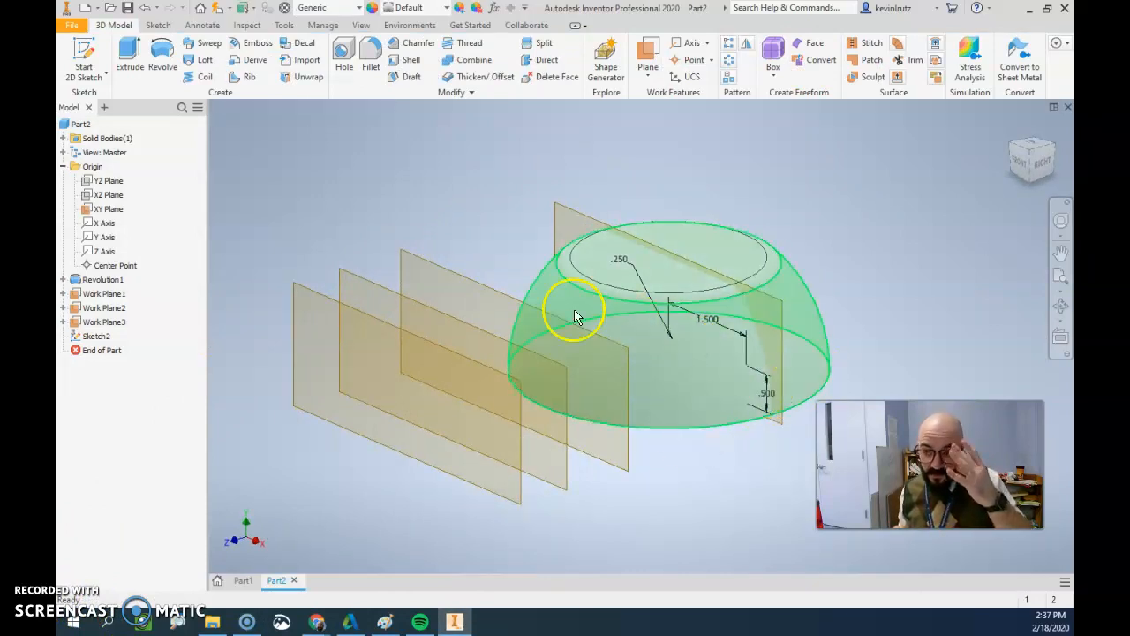
Start a new sketch on the offset work plane nearest the dome, ready to project geometry.
left_click(84, 50)
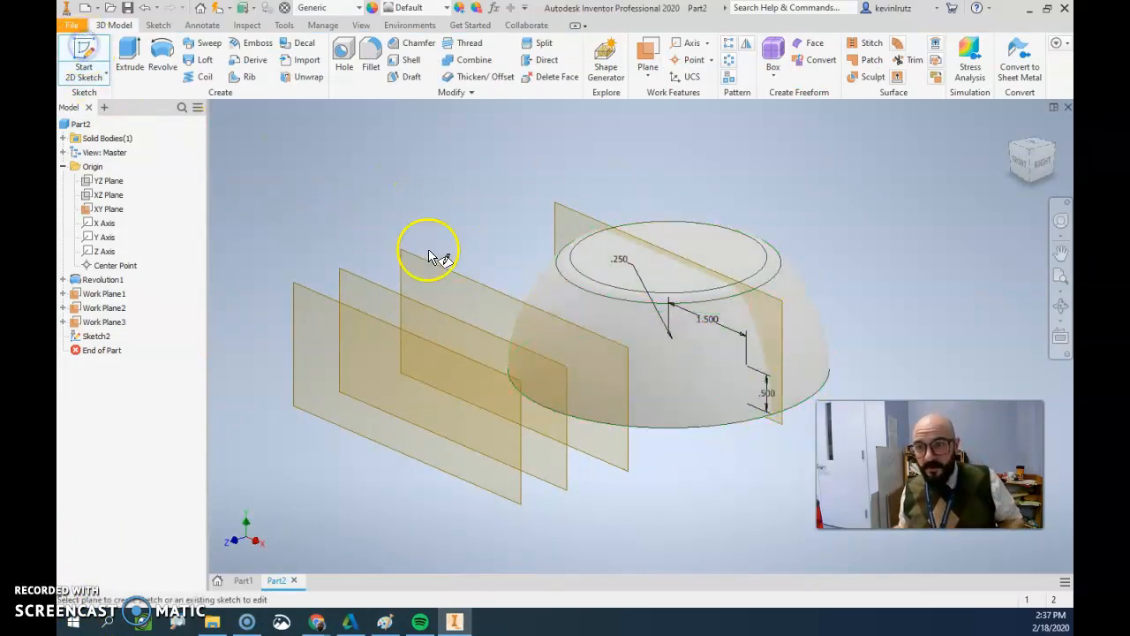
left_click(473, 282)
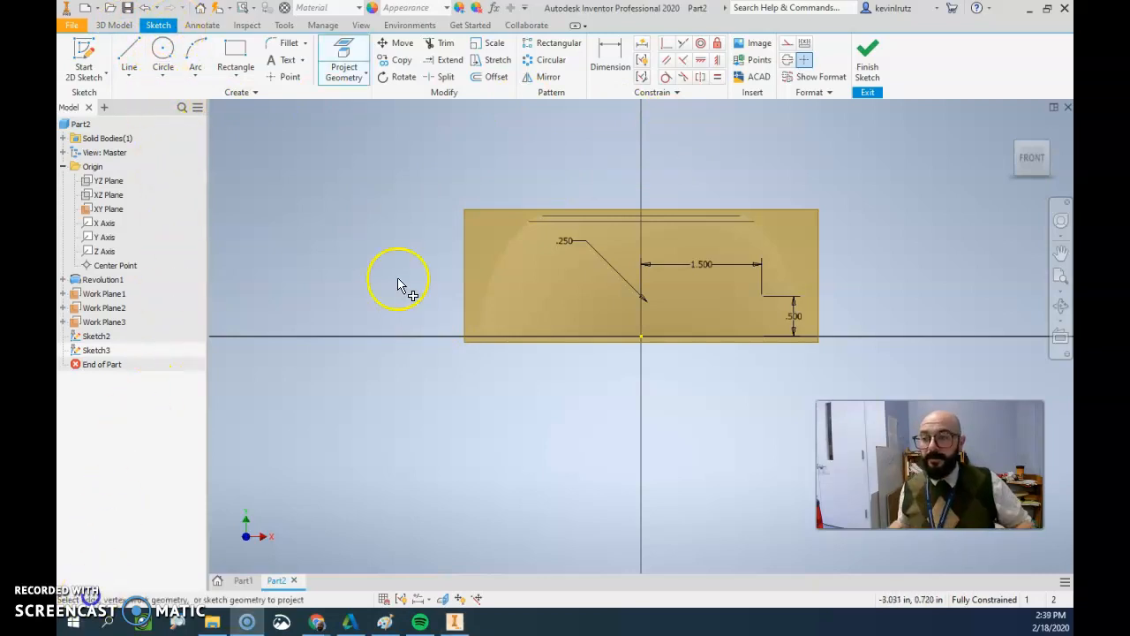
left_click(356, 61)
left_click(339, 70)
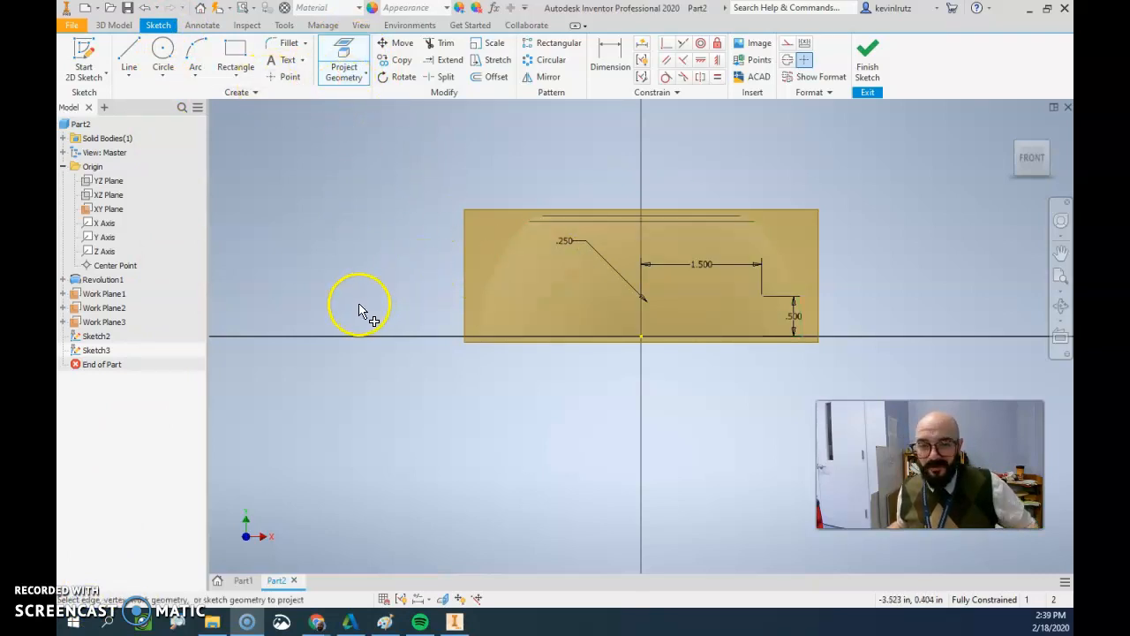
Switch the visual style to Wireframe so the first profile inside the dome can be selected.
middle_click_drag(308, 331, 602, 300, "shift")
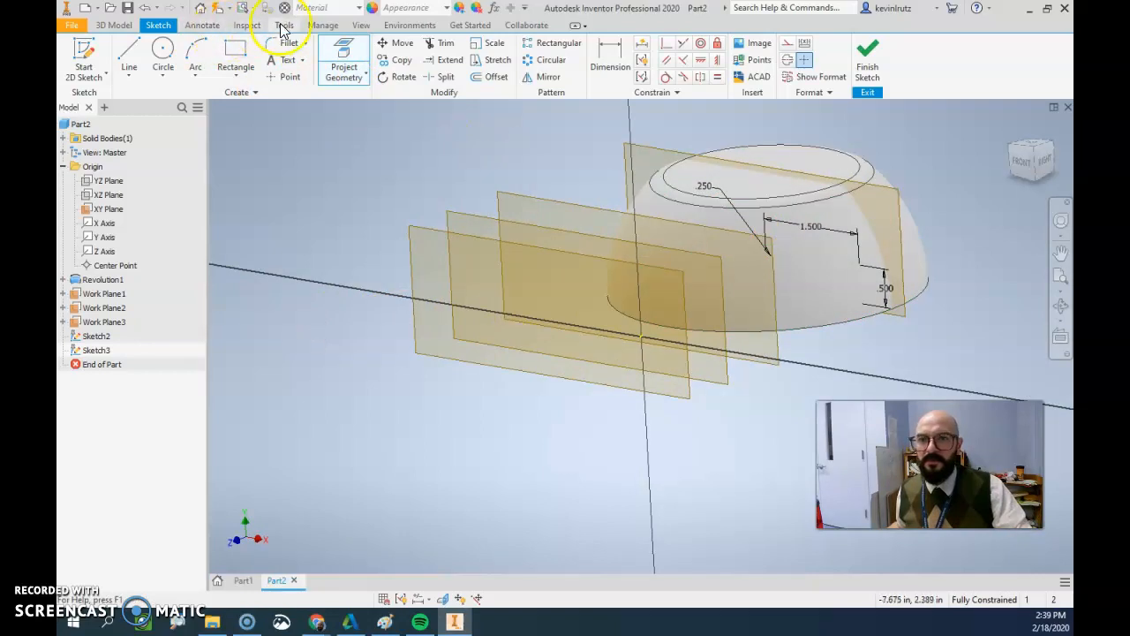
left_click(360, 25)
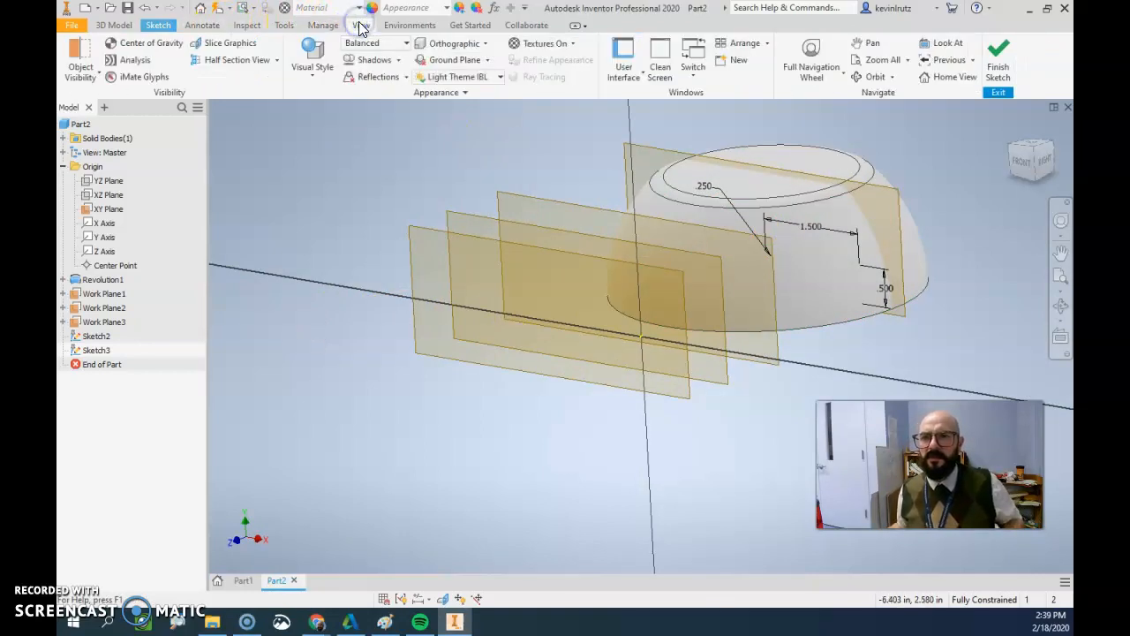
left_click(324, 73)
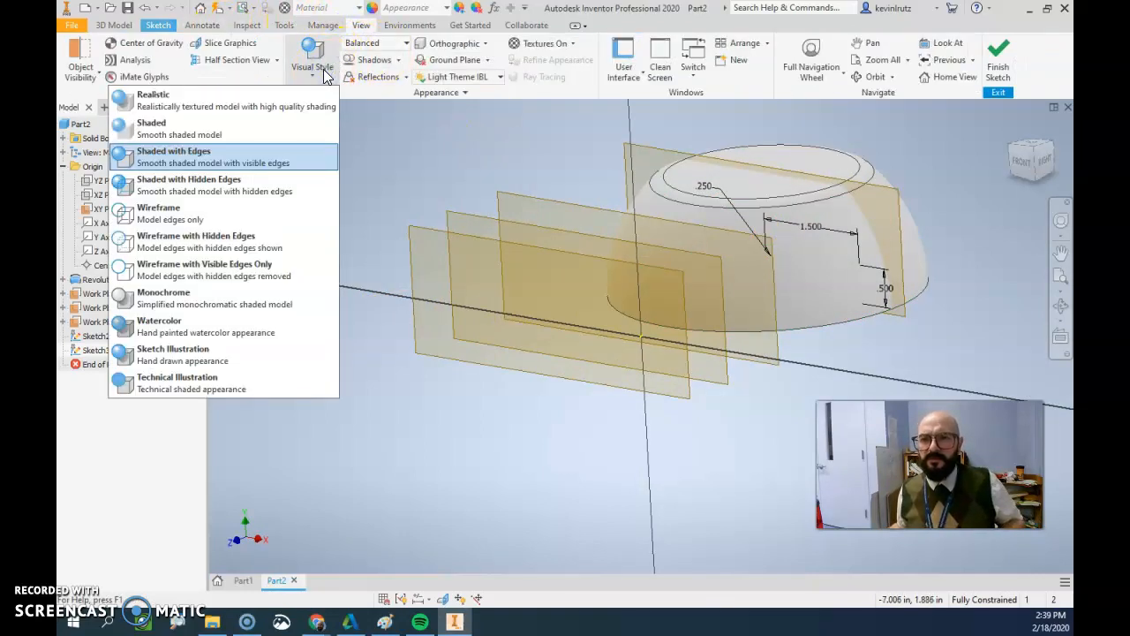
left_click(247, 206)
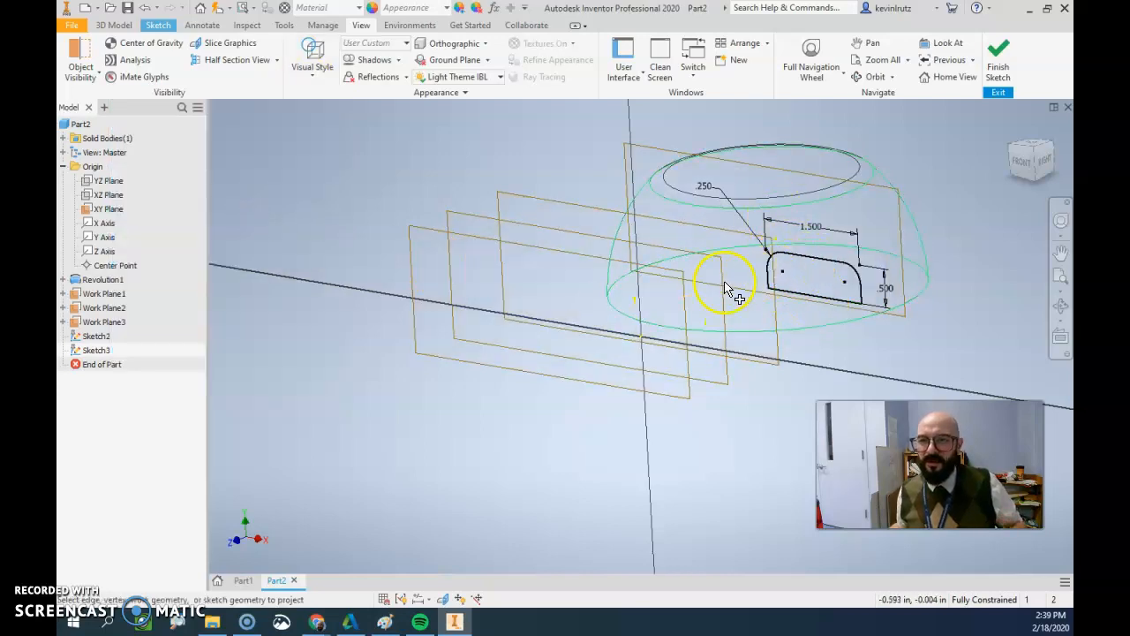
Project the first profile's base edge and both corner arcs onto the new sketch.
left_click(159, 25)
left_click(343, 62)
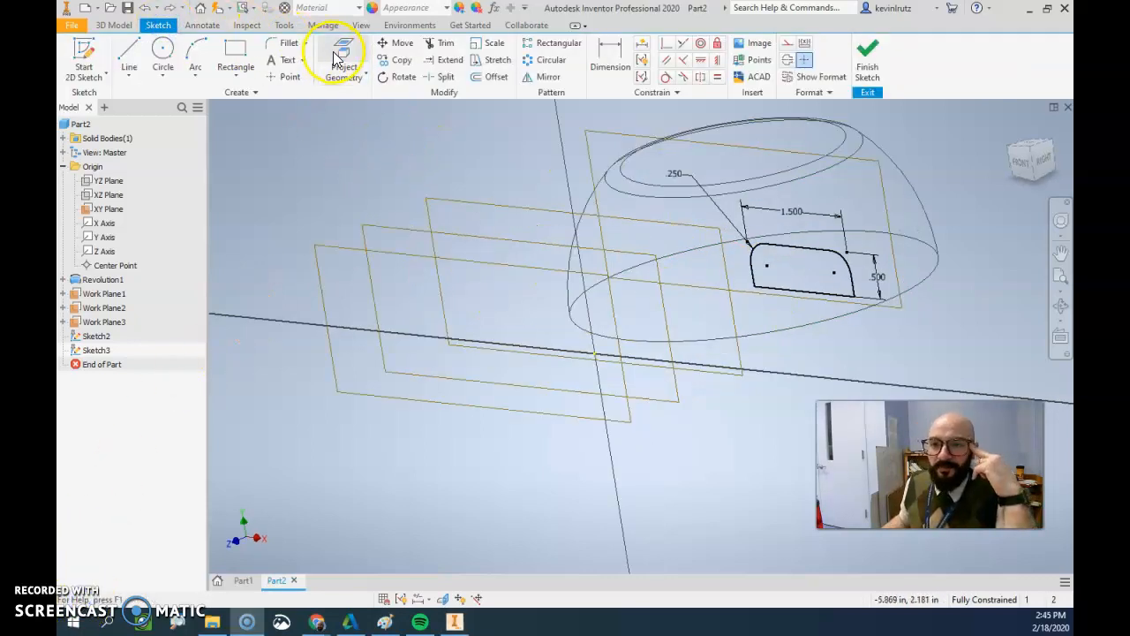
left_click(827, 300)
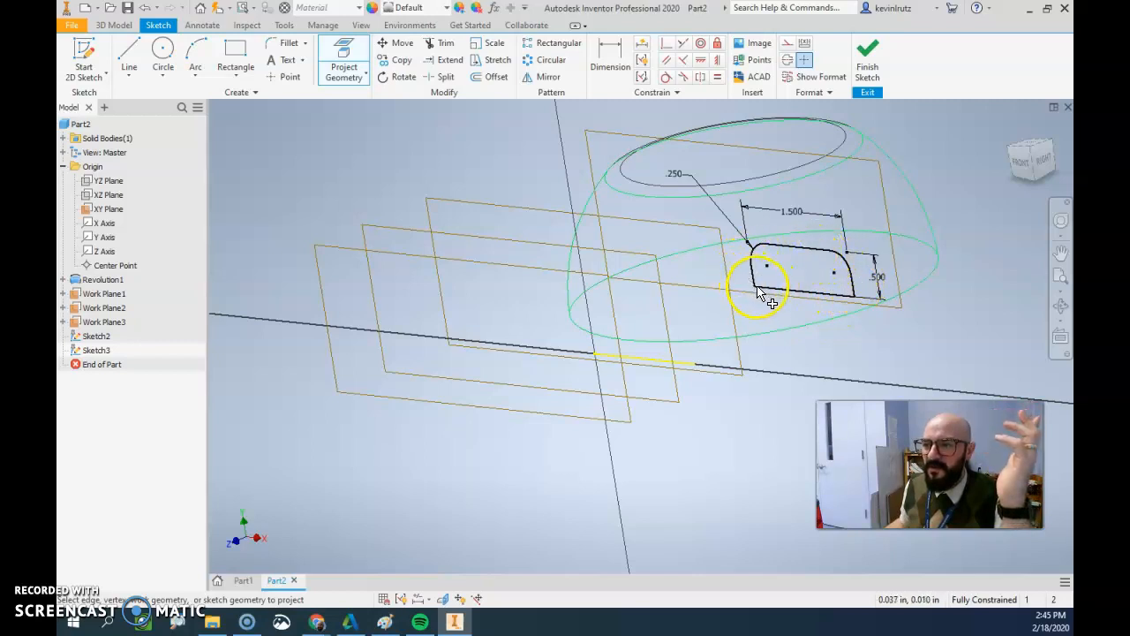
middle_click_drag(773, 284, 781, 284, "shift")
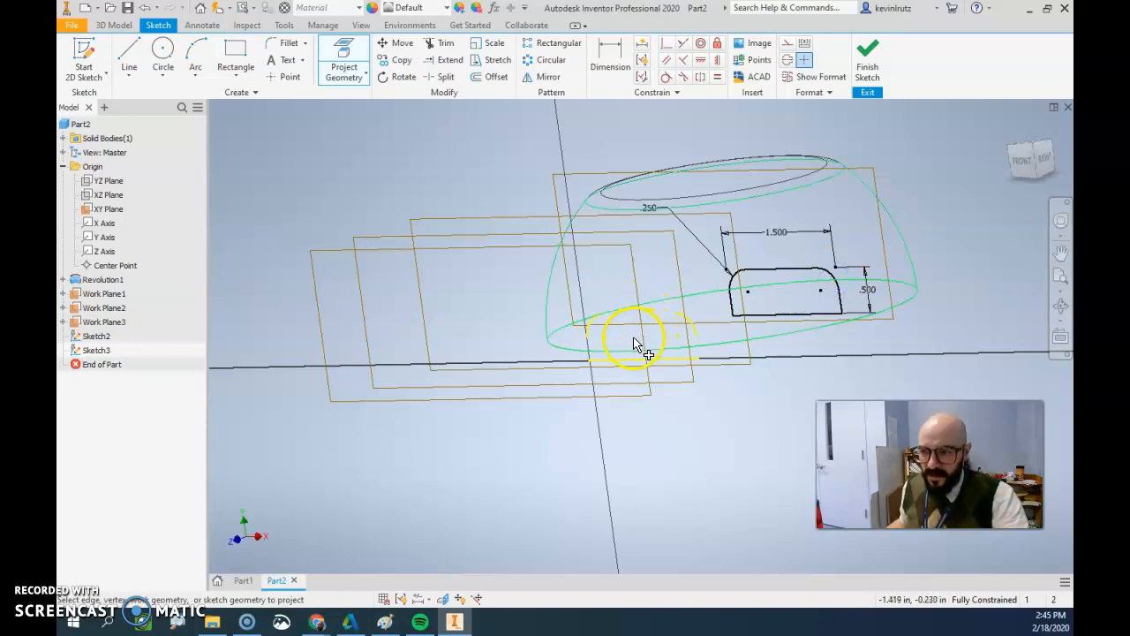
middle_click_drag(634, 344, 605, 345, "shift")
Draw the short side line joining the projected base's outer end to the lower end of the outer corner arc.
left_click(232, 67)
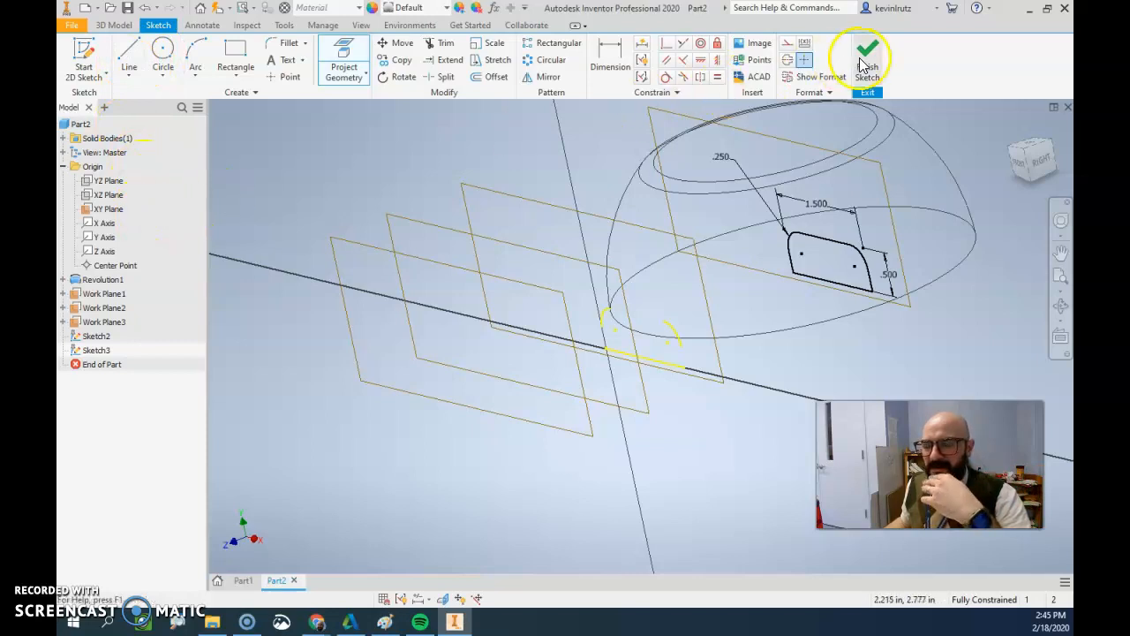
left_click(128, 58)
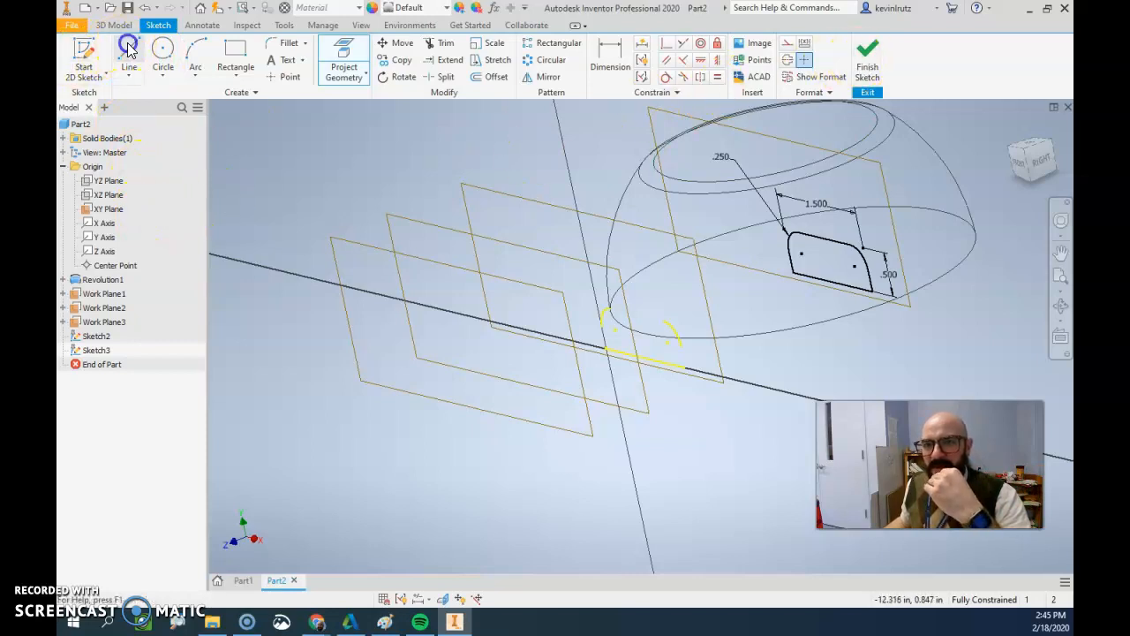
left_click(686, 366)
left_click(682, 348)
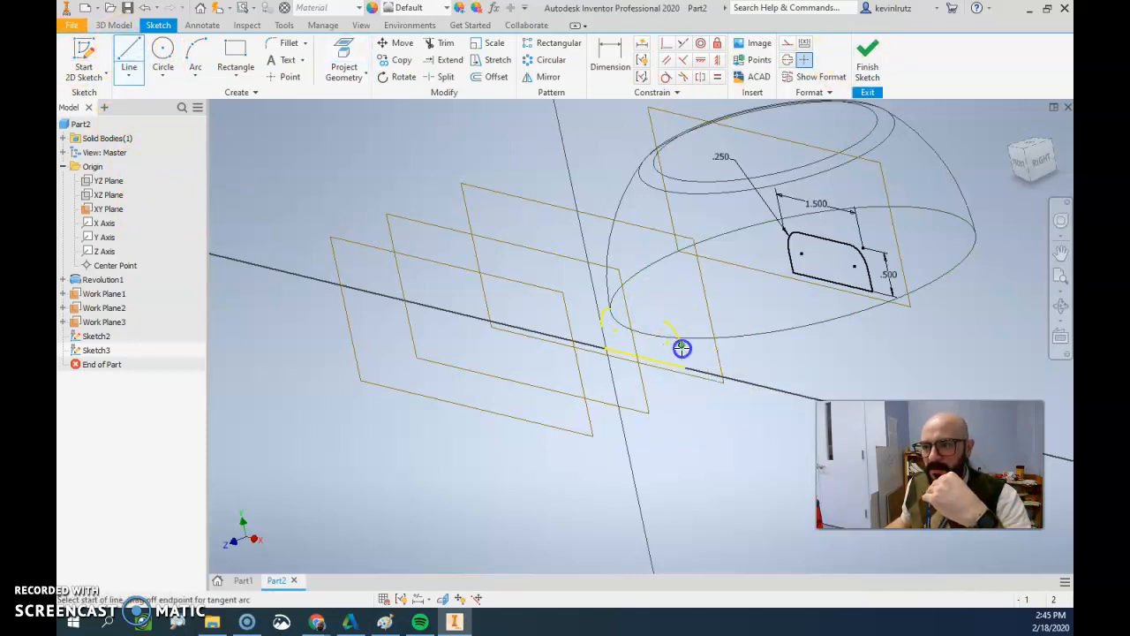
middle_click_drag(713, 393, 744, 385, "shift")
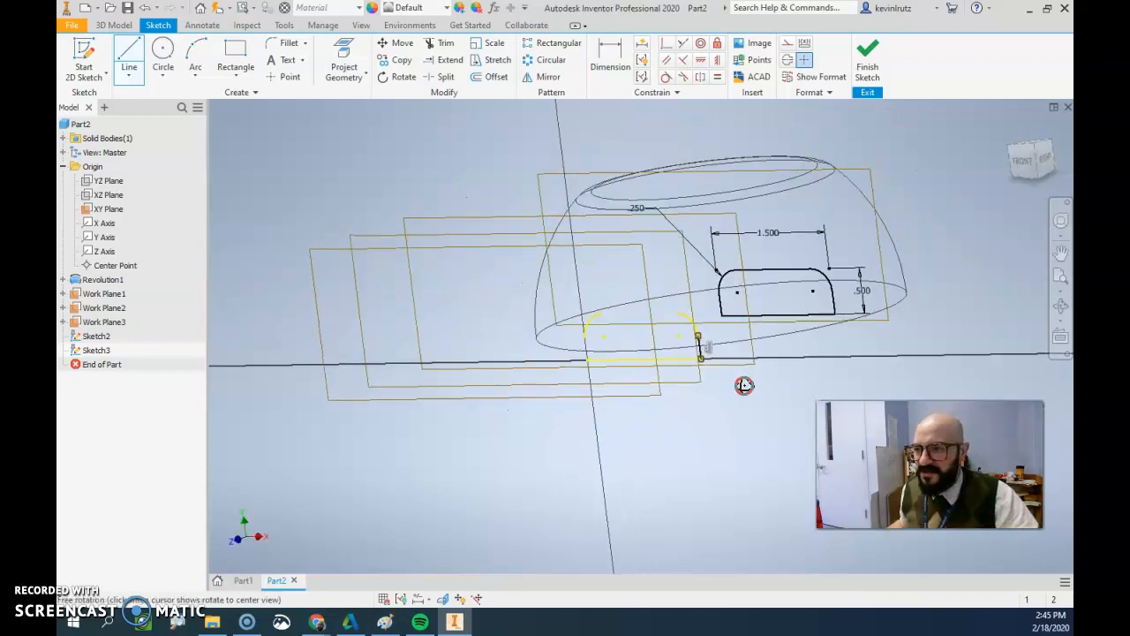
left_click(677, 312)
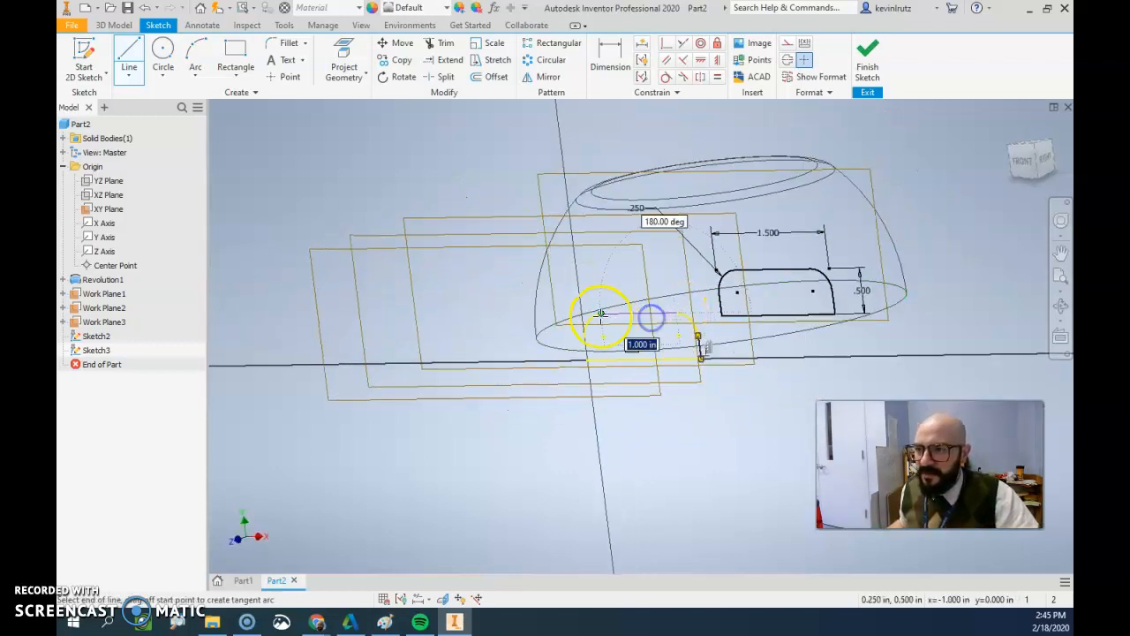
Draw a 1.4 in base line from the outer corner, a 0.5 in side line, and a top line to the outer arc.
left_click(131, 53)
left_click(698, 357)
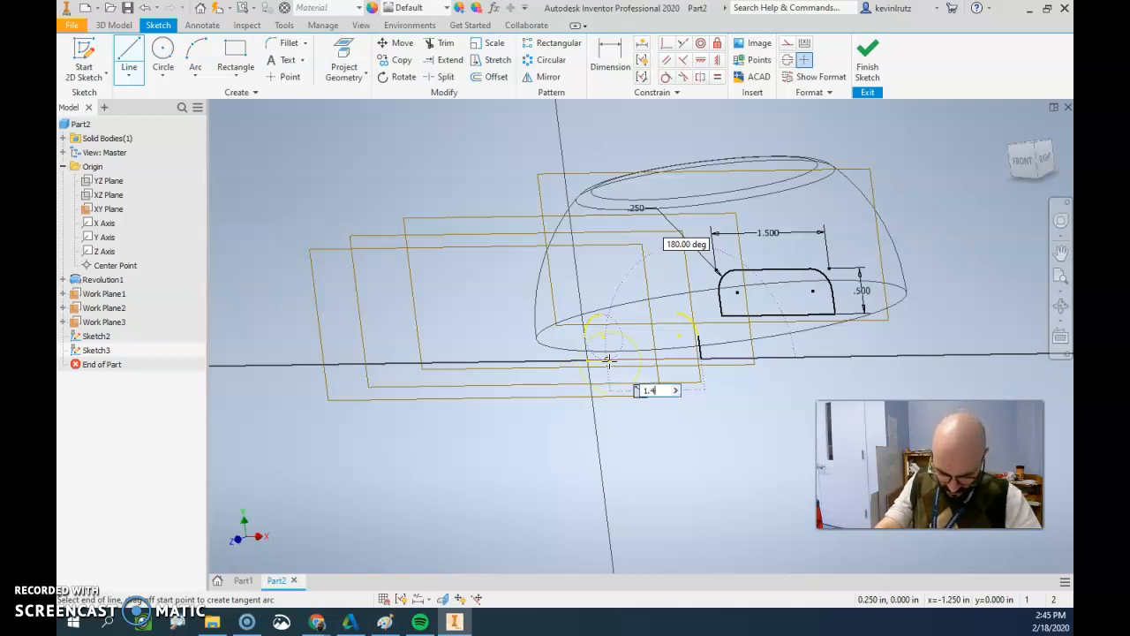
key("Return")
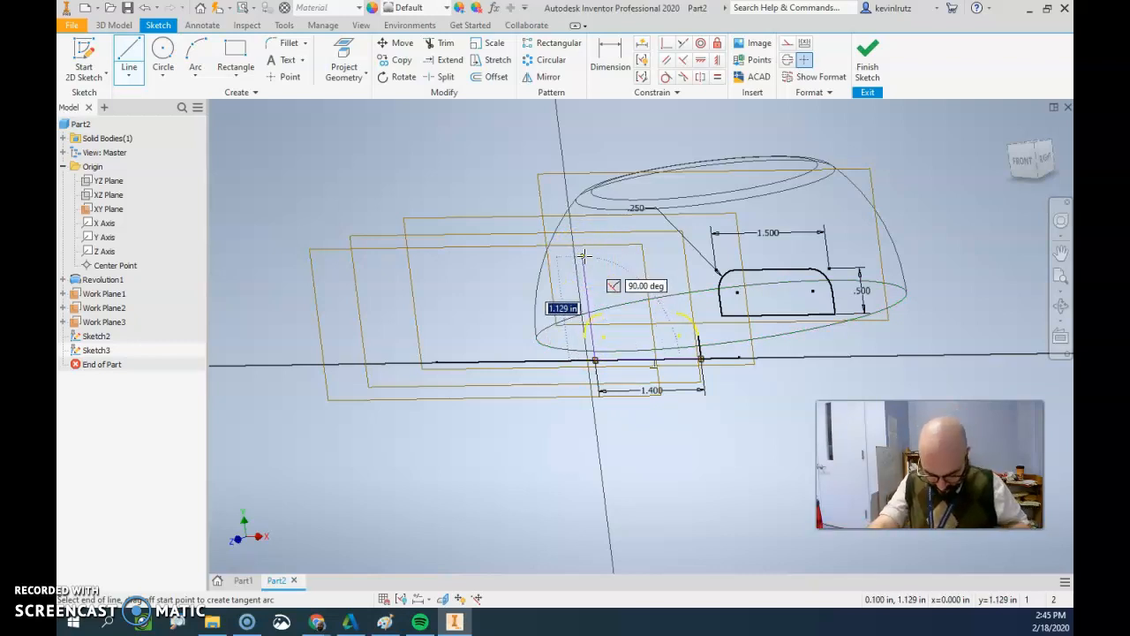
type(".5")
key("Return")
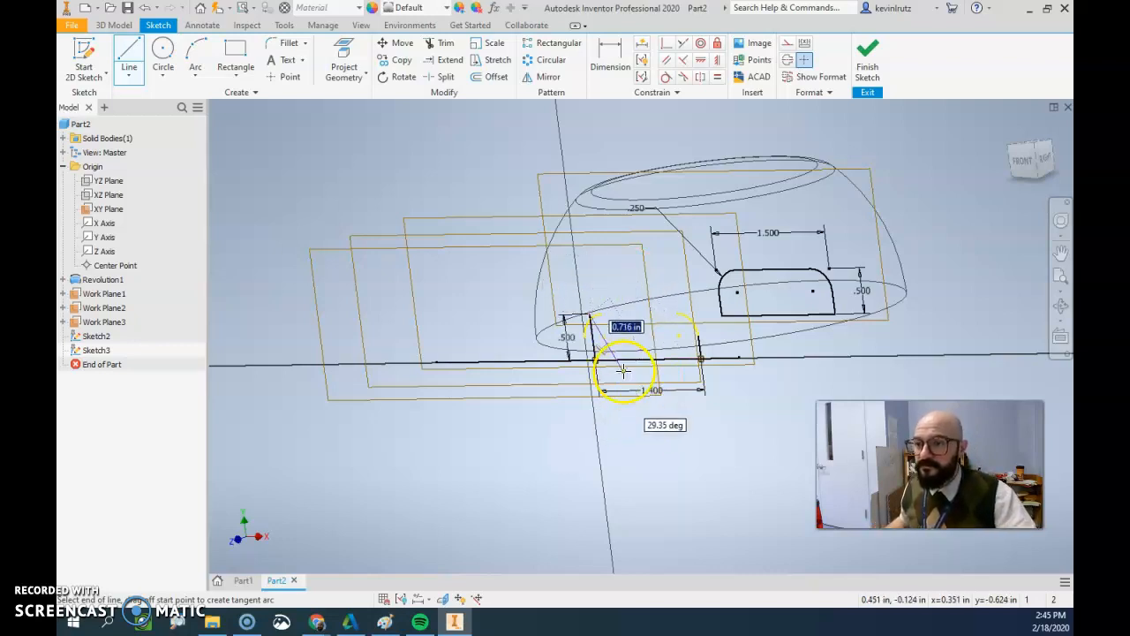
double_click(681, 315)
Fillet the second profile's upper corner near the vertical axis with a 0.25 in radius.
left_click(289, 43)
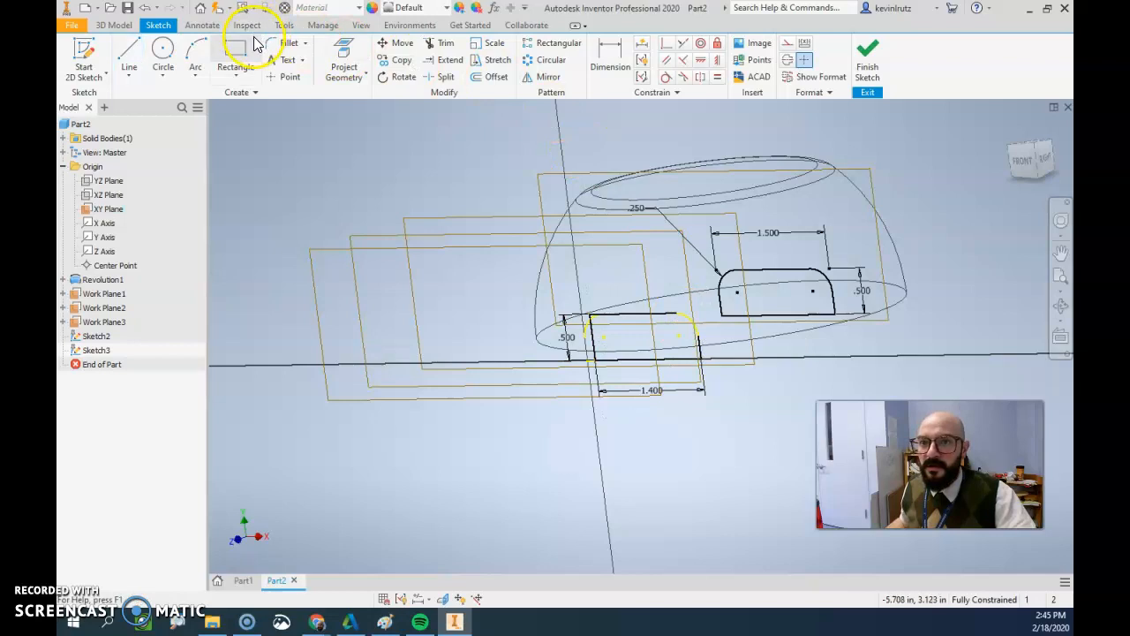
left_click(597, 347)
left_click(616, 322)
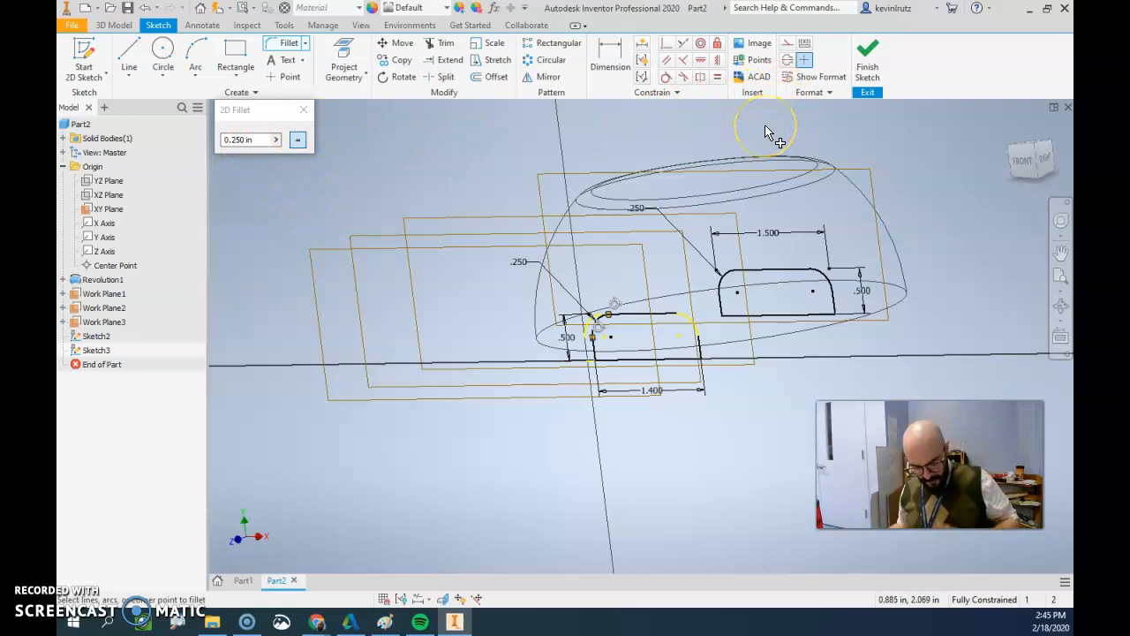
middle_click_drag(642, 391, 684, 388, "shift")
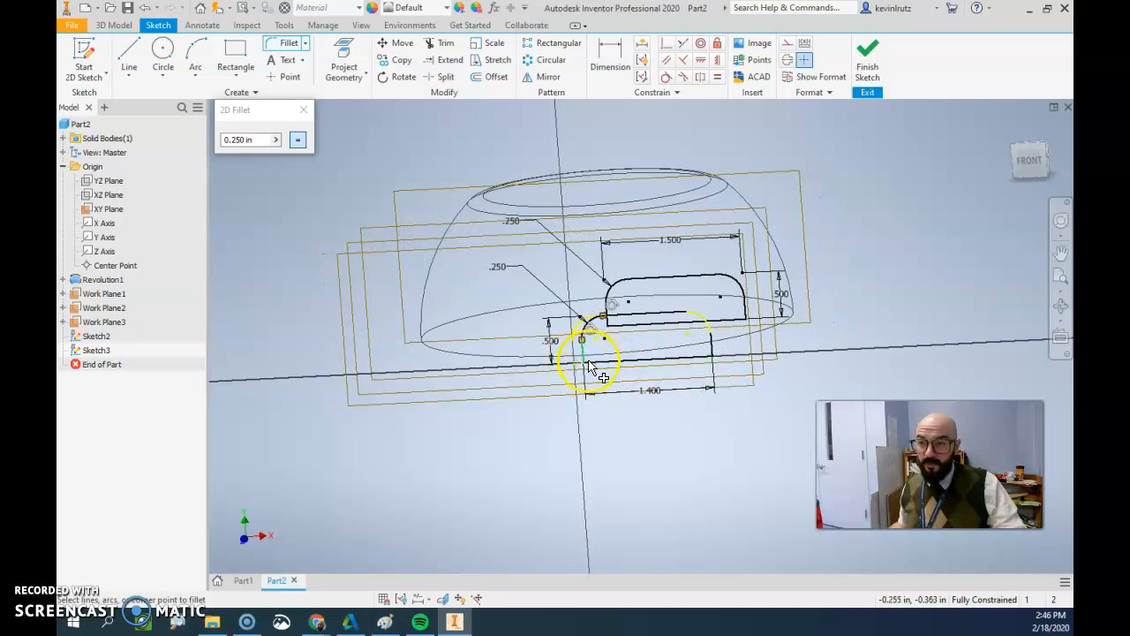
mouse_move(598, 375)
middle_mouse_down("shift")
mouse_move(606, 383)
mouse_move(595, 386)
middle_mouse_up("shift")
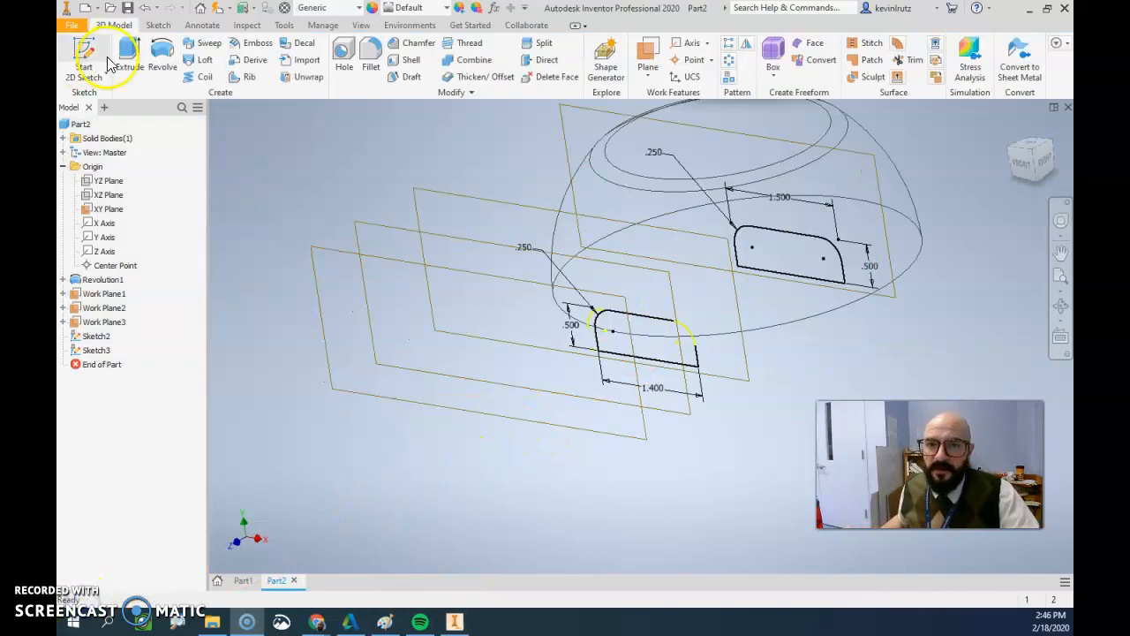
Start a sketch on the middle offset work plane and project the 1.4 in profile's outer side, corner arc and base edge.
left_click(88, 57)
left_click(678, 290)
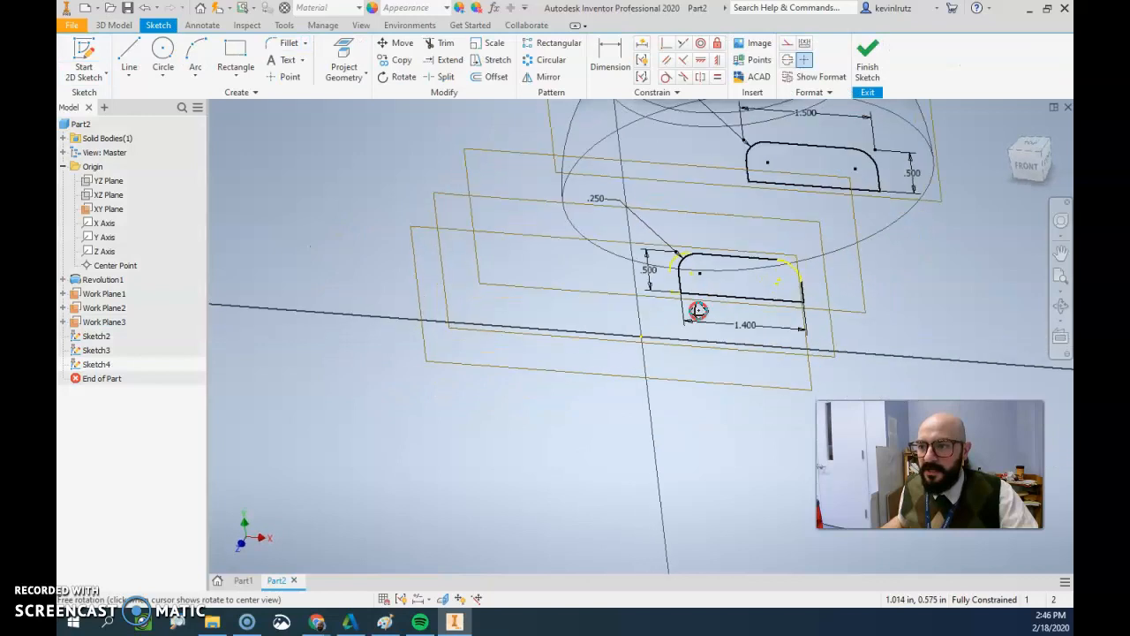
middle_click_drag(699, 311, 681, 318, "shift")
left_click(339, 48)
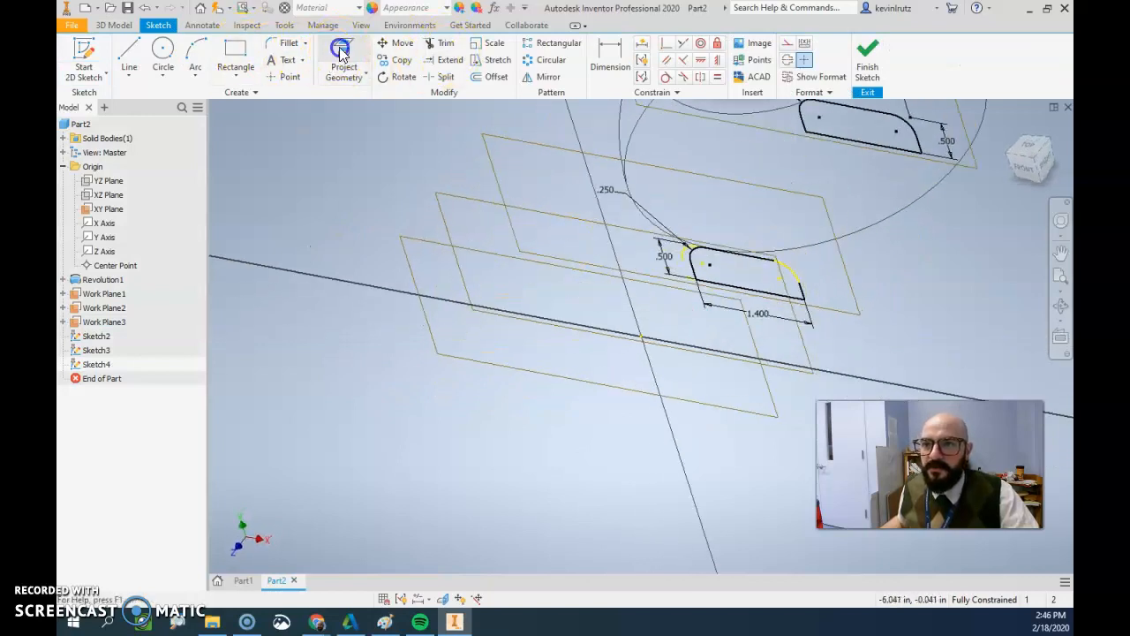
left_click(801, 297)
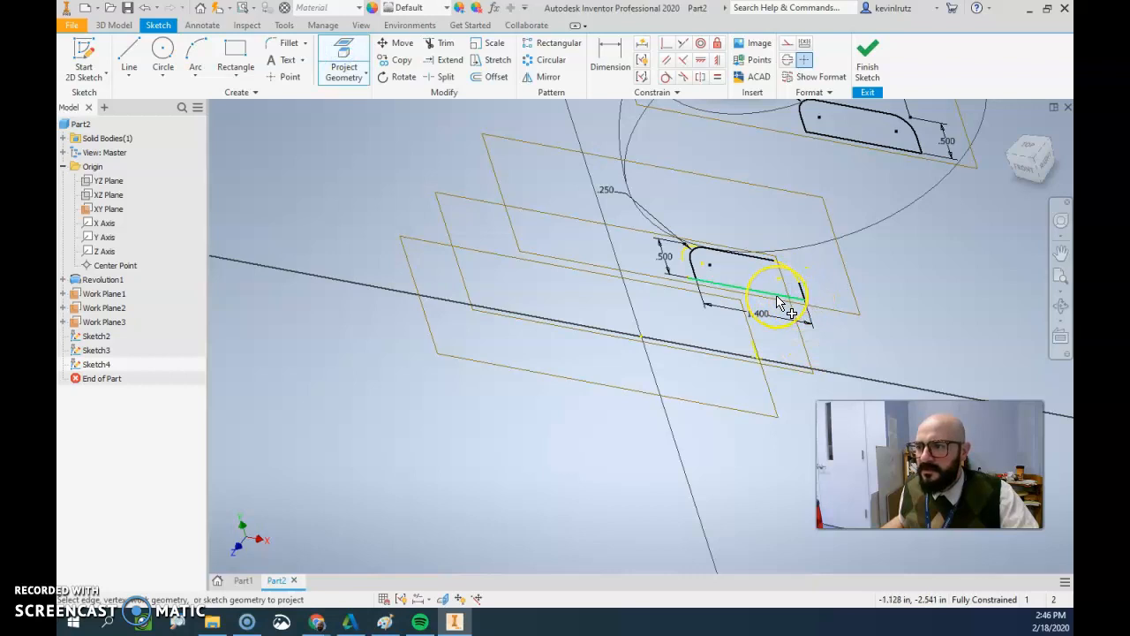
left_click(794, 273)
left_click(761, 280)
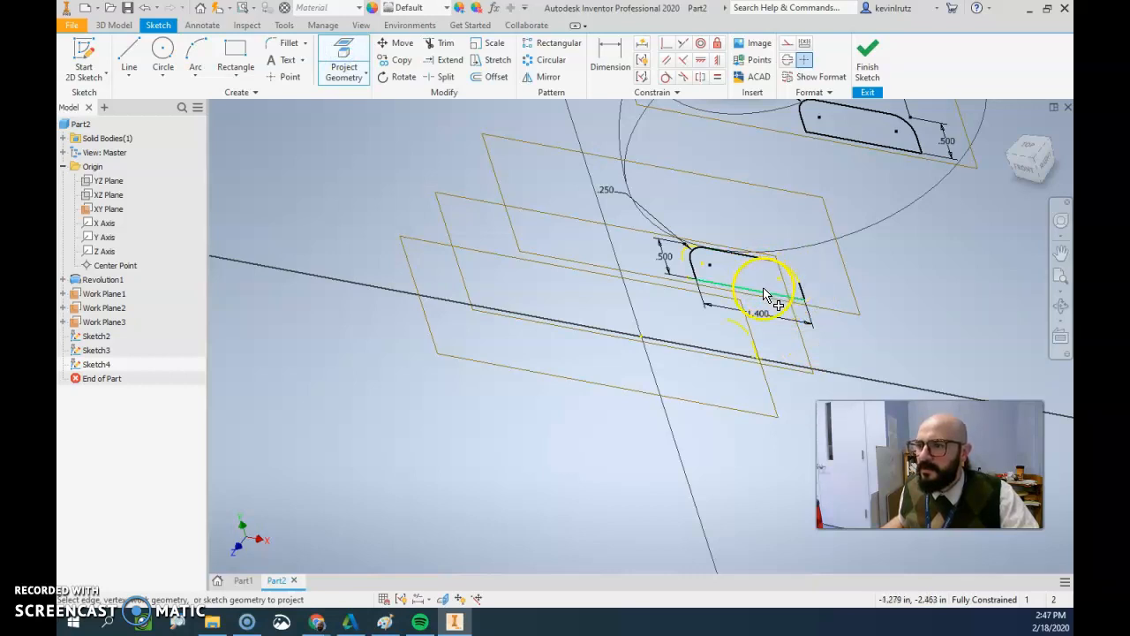
Draw a 1.2 in base line inward from the outer end of the projected base edge.
left_click(128, 63)
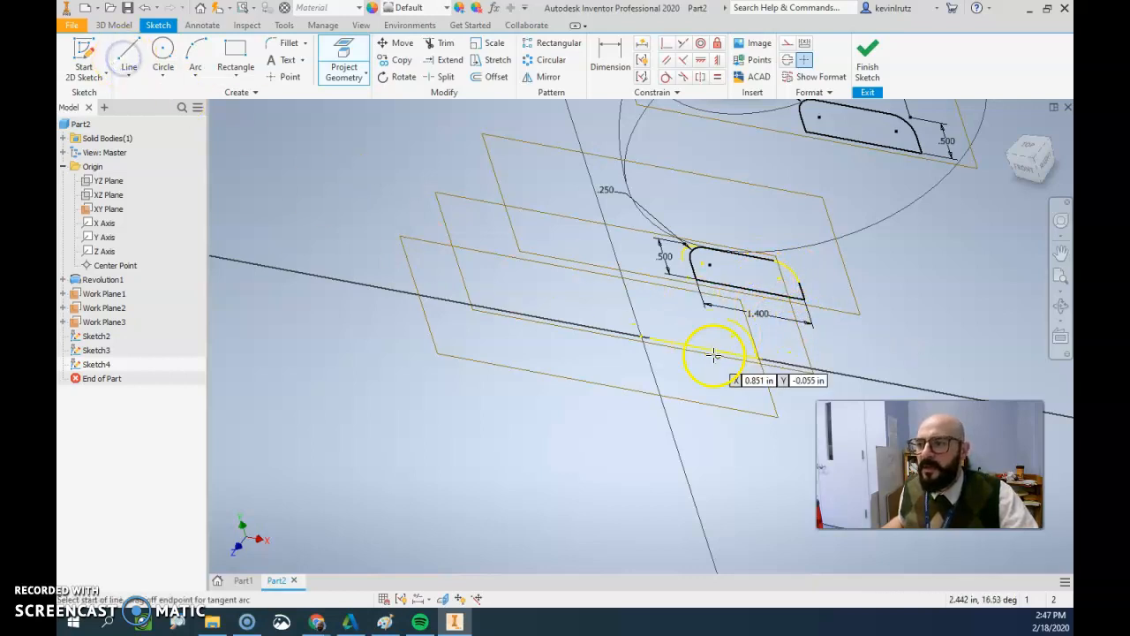
left_click(745, 357)
left_click_drag(745, 357, 578, 325)
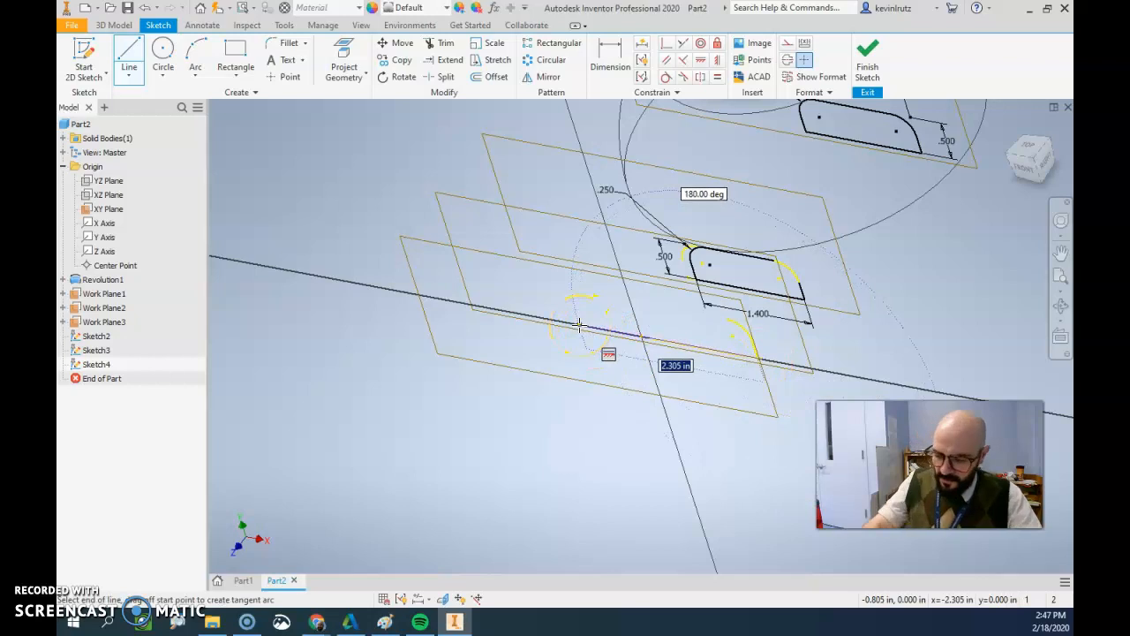
type("1.2")
key("Return")
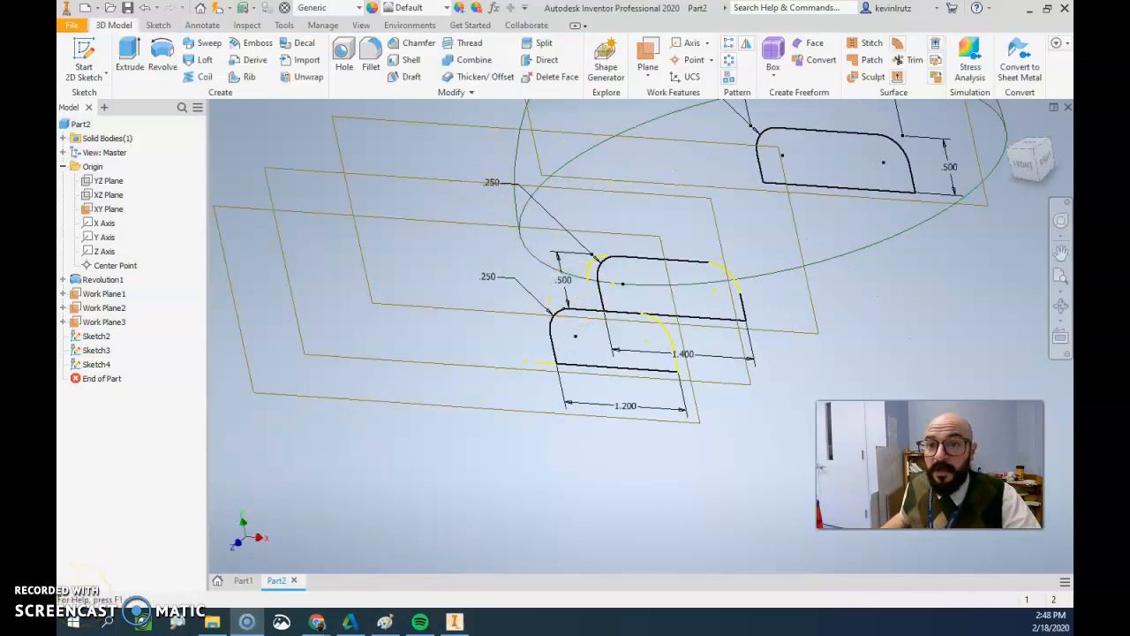
Start a sketch on the offset work plane farthest from the dome and project the 1.2 in profile's base and outer side edges.
left_click(84, 56)
left_click(699, 424)
middle_click_drag(655, 258, 610, 290, "shift")
left_click(349, 66)
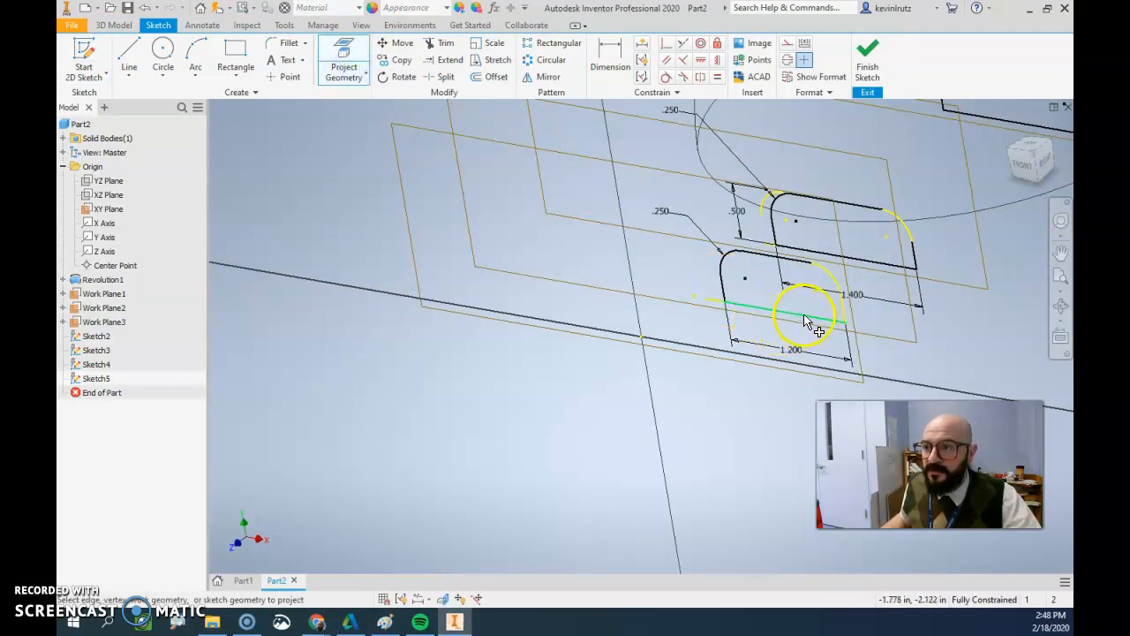
left_click(843, 312)
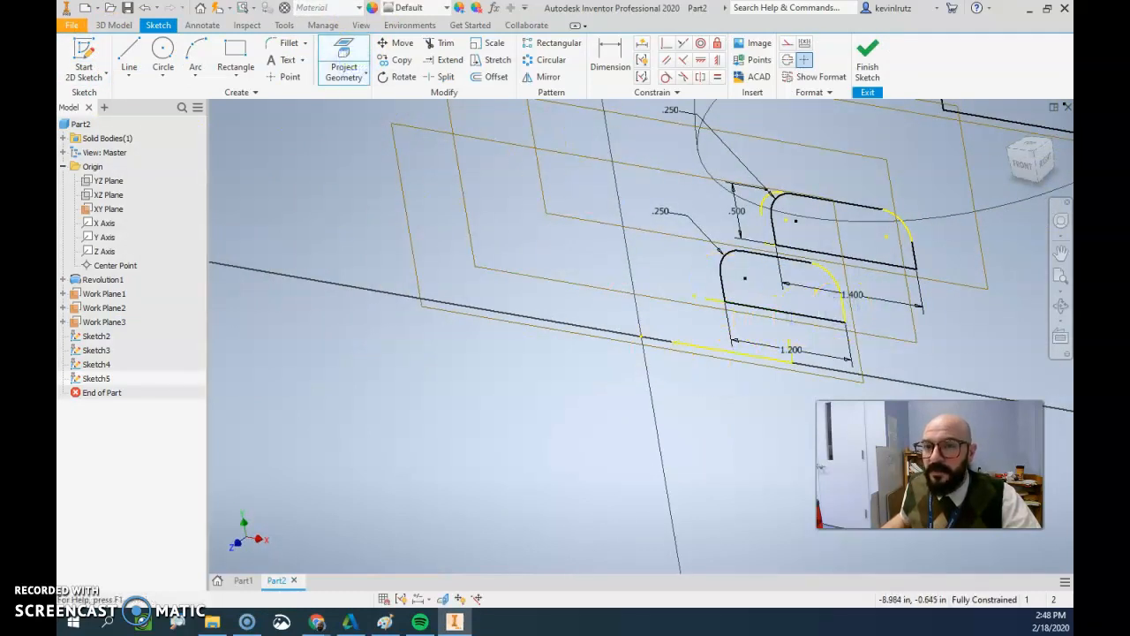
Draw a 1.35 in base line inward from the outer end of the projected base edge.
left_click(125, 53)
left_click(786, 363)
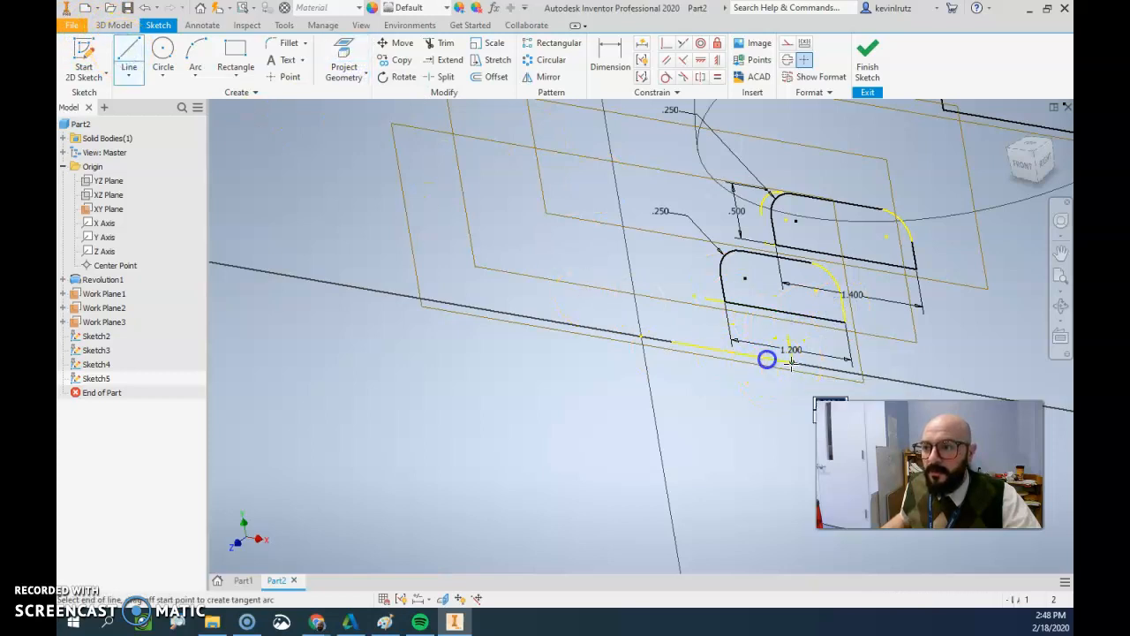
type("1.35")
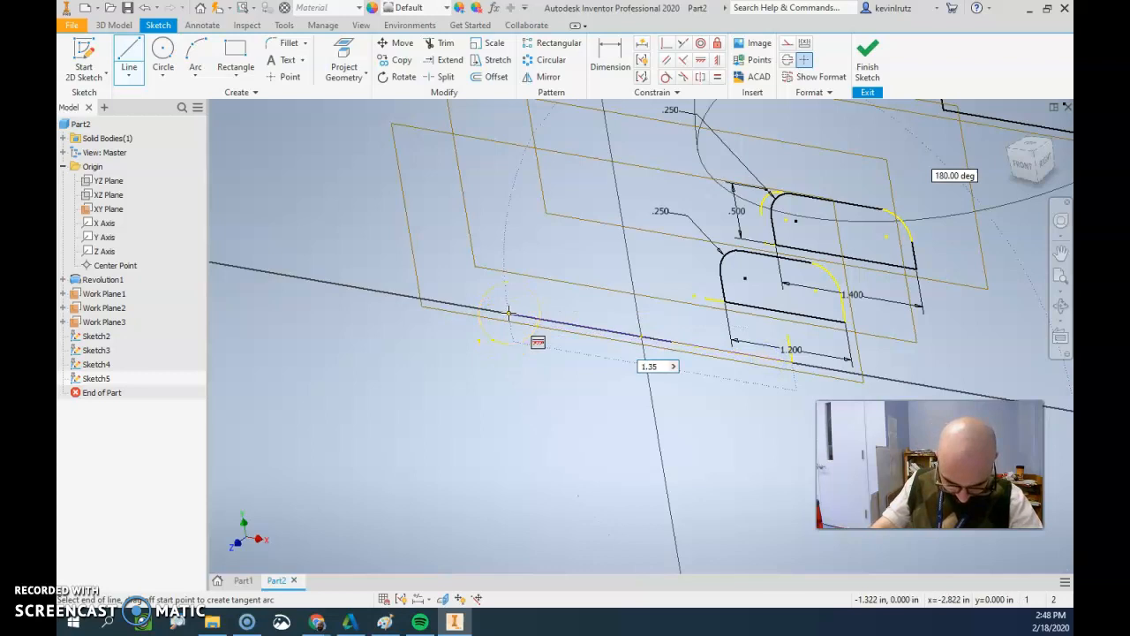
key("Return")
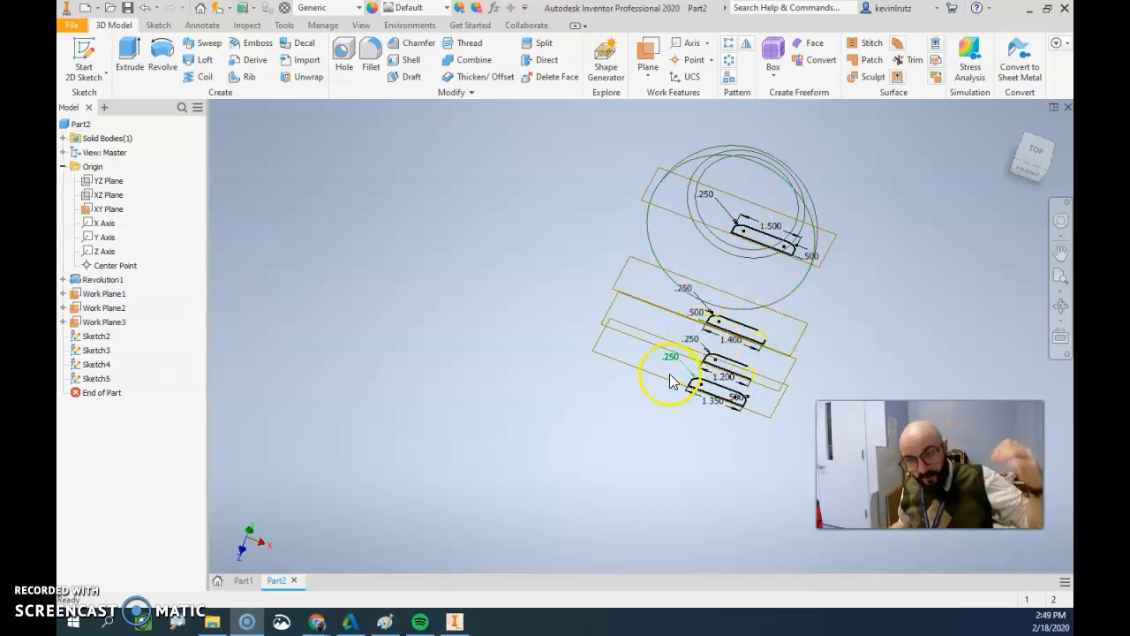
Start a loft with Sketch2, the profile at the dome, and Sketch3, the 1.4 in profile, as the first two sections.
left_click(203, 59)
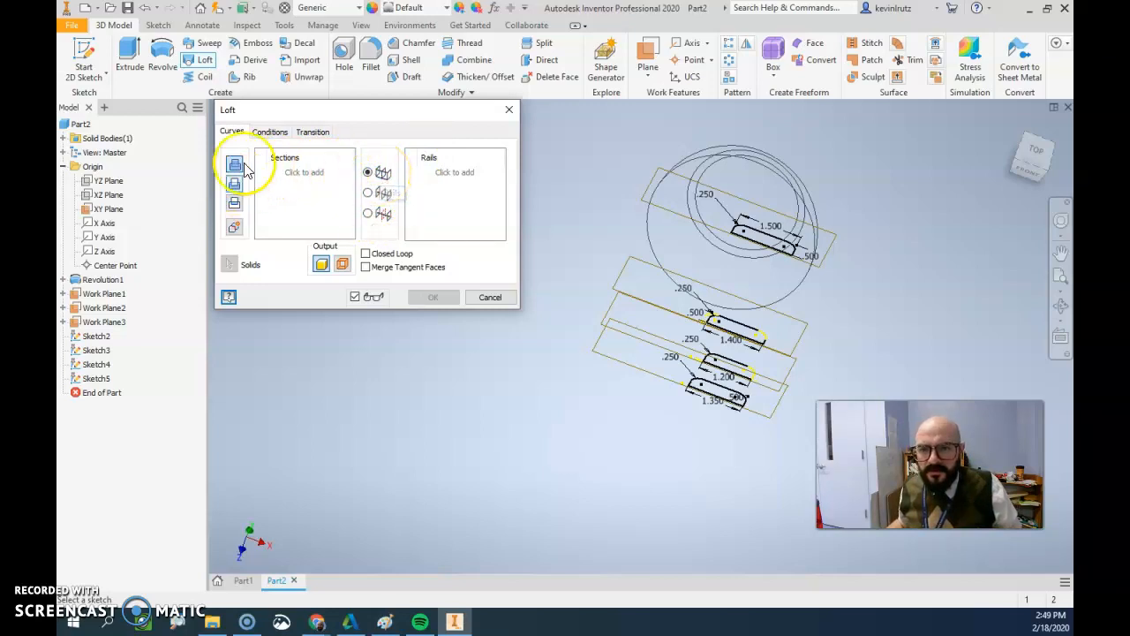
left_click(270, 132)
left_click(312, 131)
left_click(232, 131)
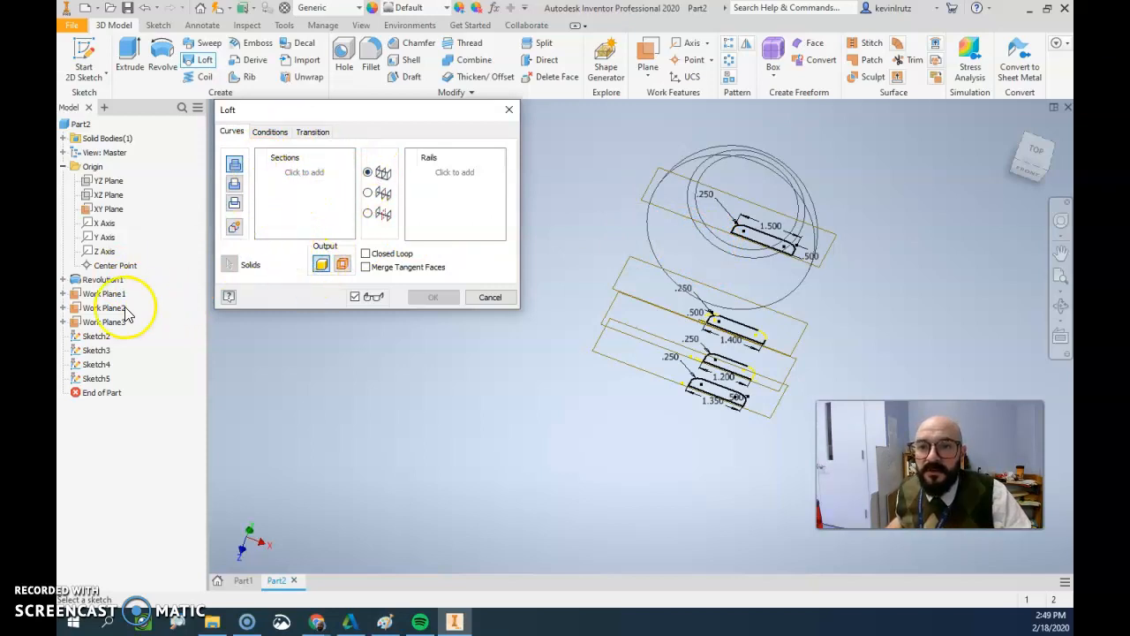
left_click(97, 338)
left_click(287, 169)
left_click(302, 171)
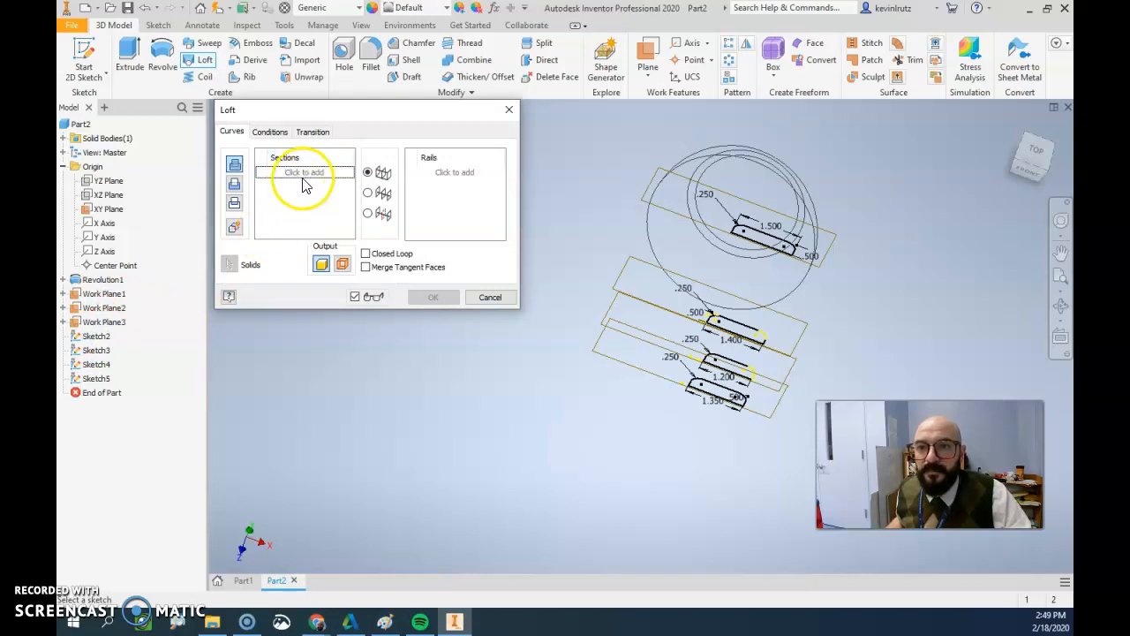
left_click(100, 338)
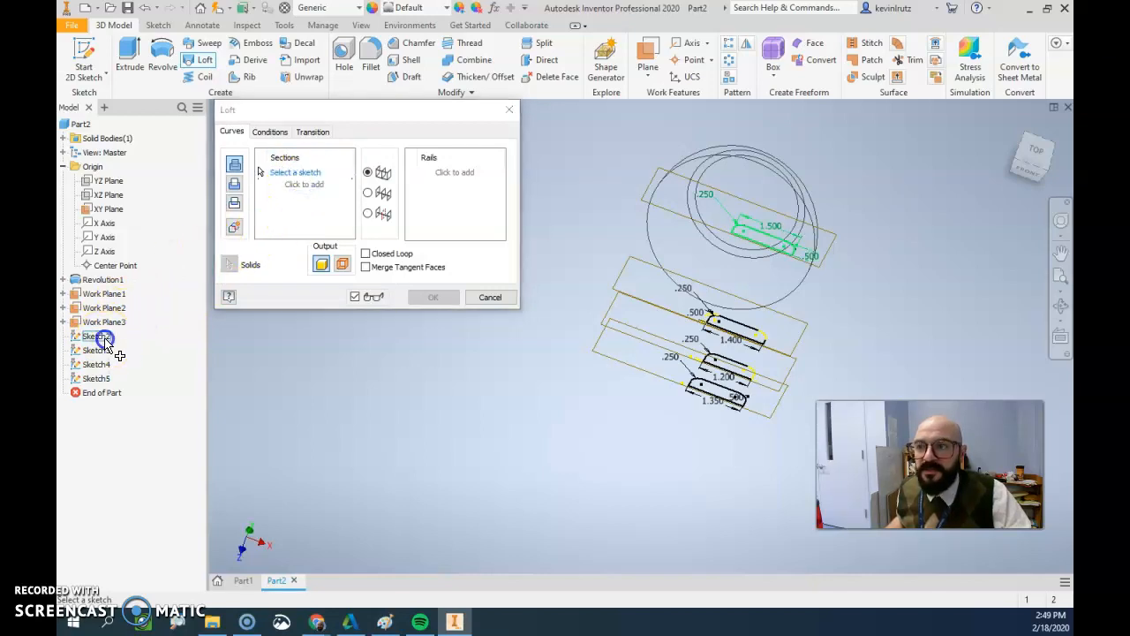
left_click(292, 184)
left_click(110, 350)
left_click(294, 197)
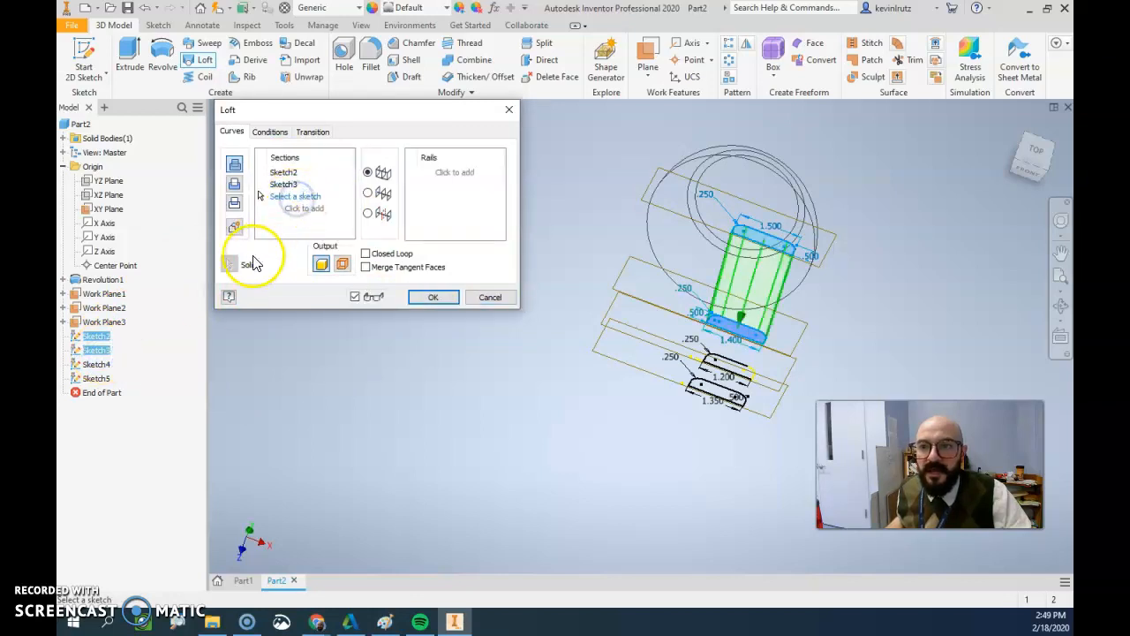
Add Sketch4 and Sketch5, the 1.2 in and 1.35 in profiles, as further sections and create the loft.
left_click(97, 364)
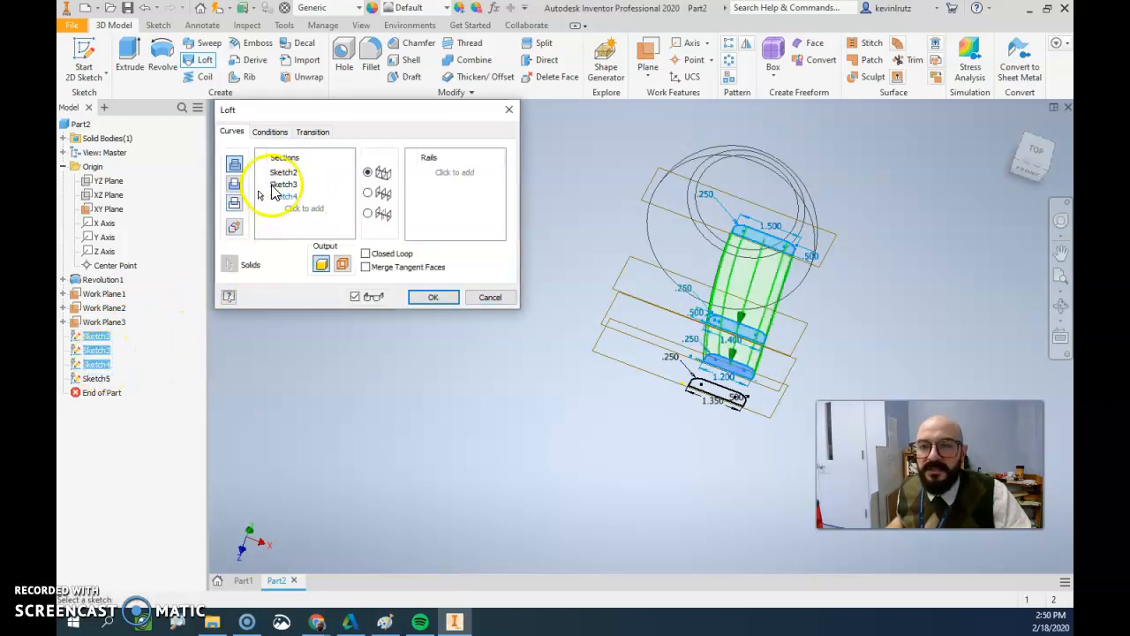
left_click(300, 207)
left_click(97, 378)
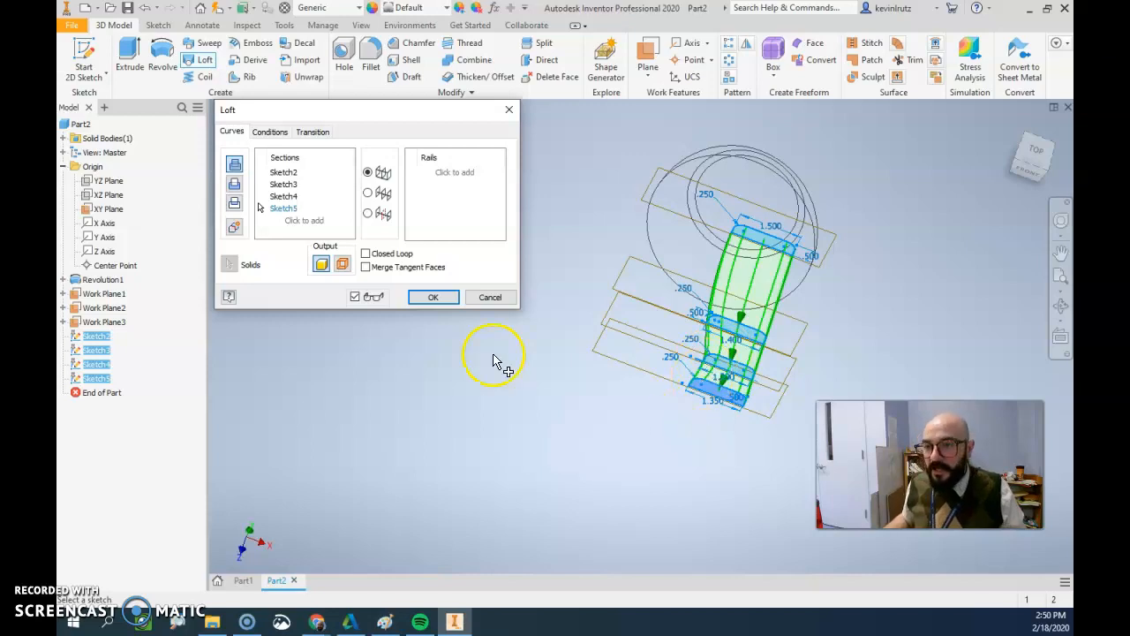
left_click(439, 296)
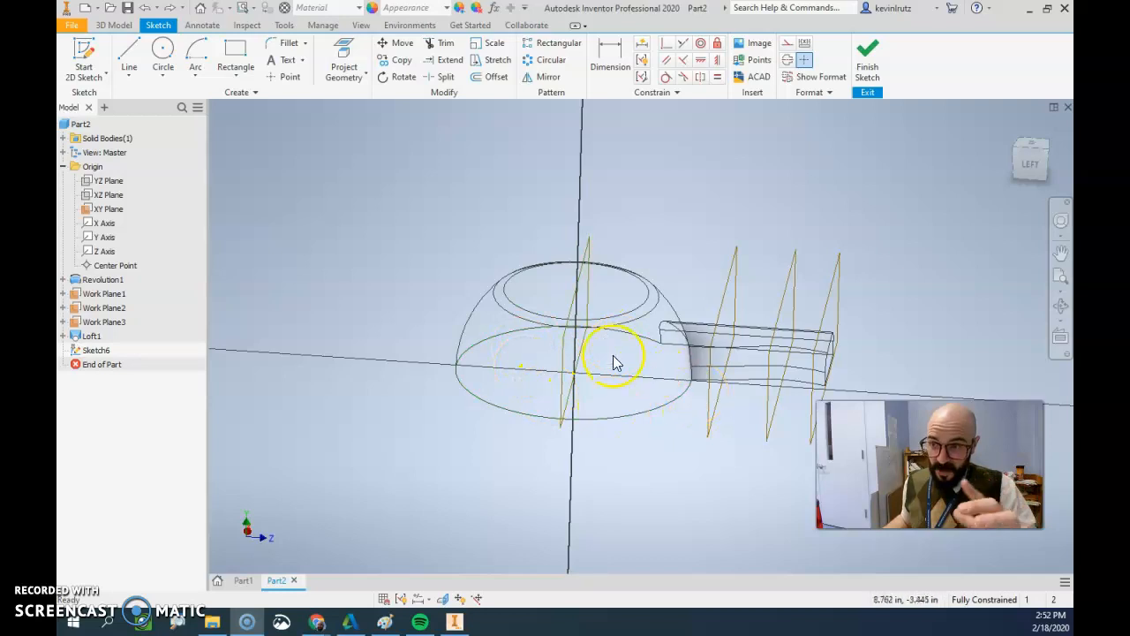
left_click(97, 46)
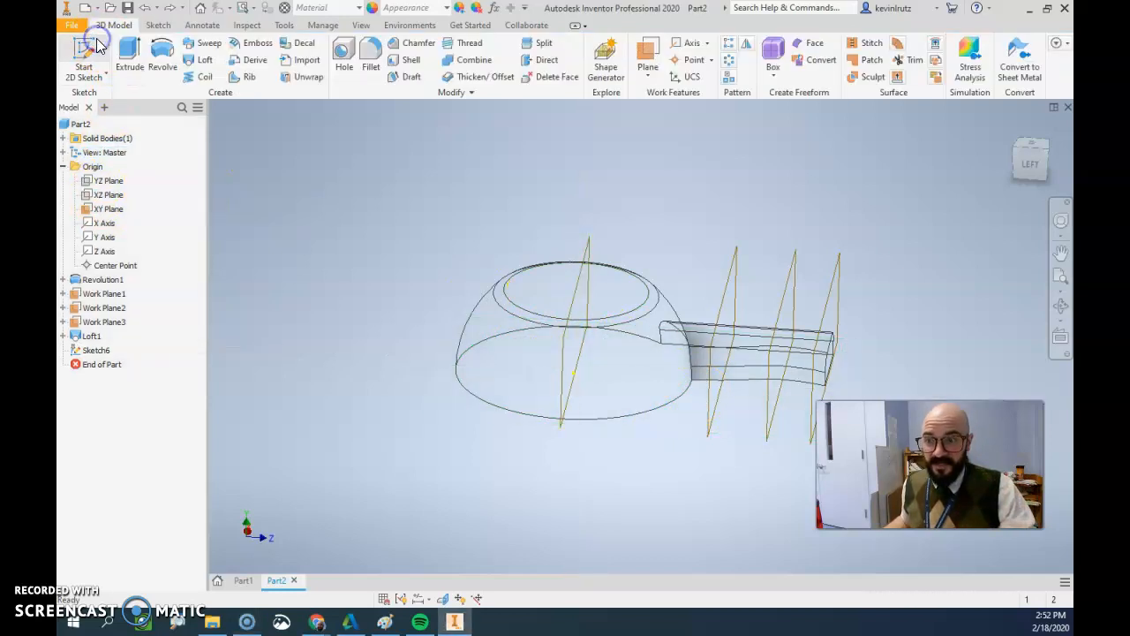
left_click(85, 48)
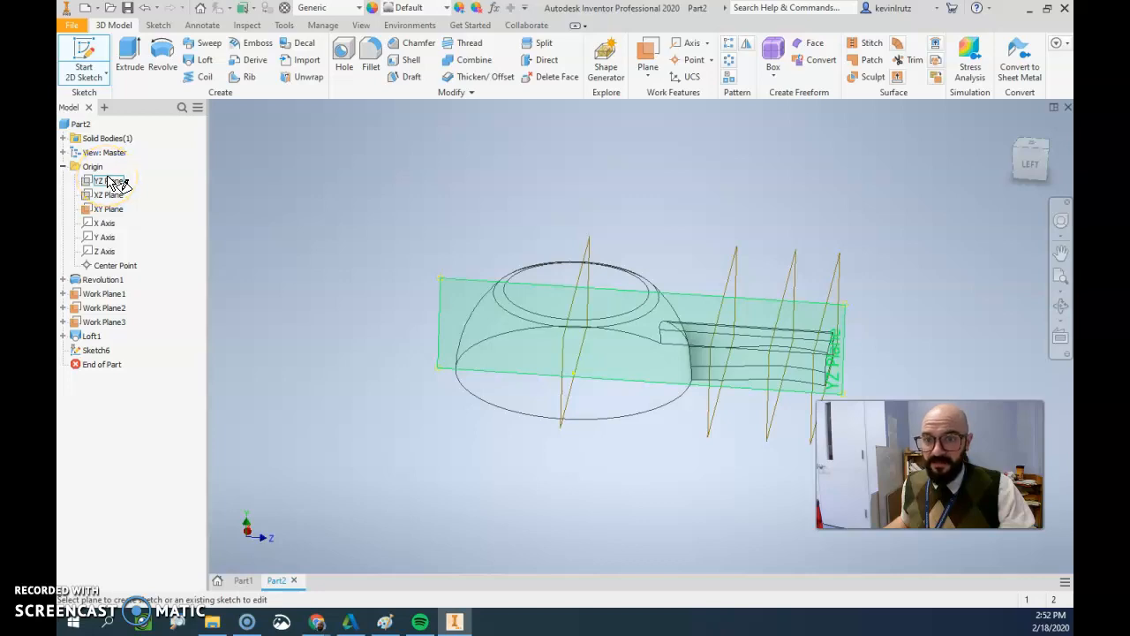
left_click(108, 183)
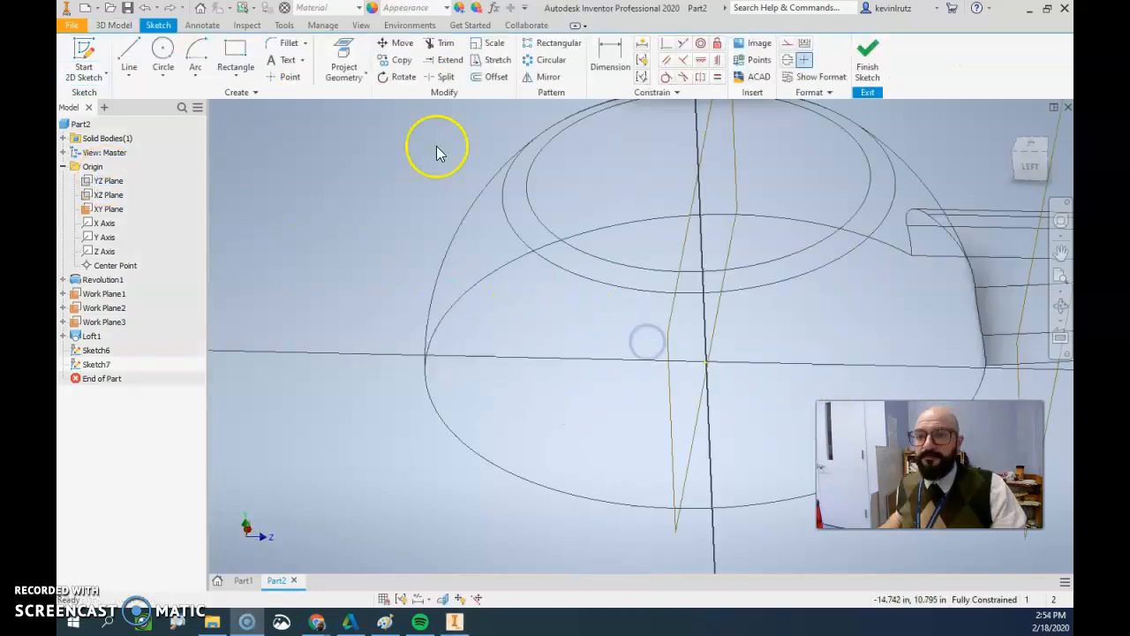
left_click(85, 52)
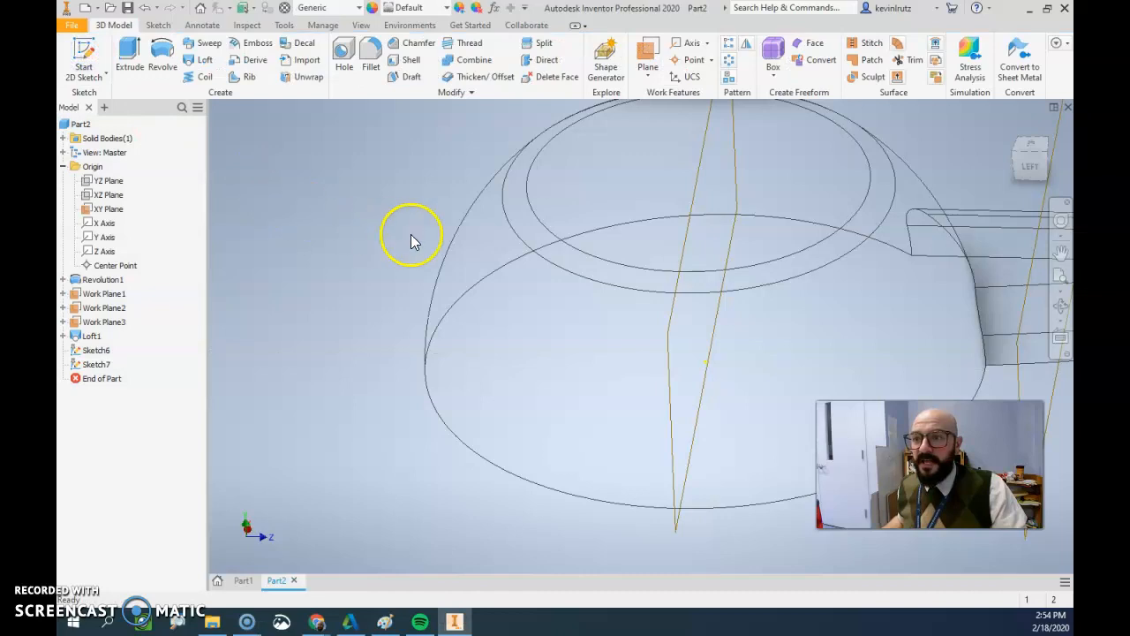
Start a sketch on the YZ plane and draw a line about 1.5 in long on the dome's base edge, opposite the lofted handle.
left_click(82, 51)
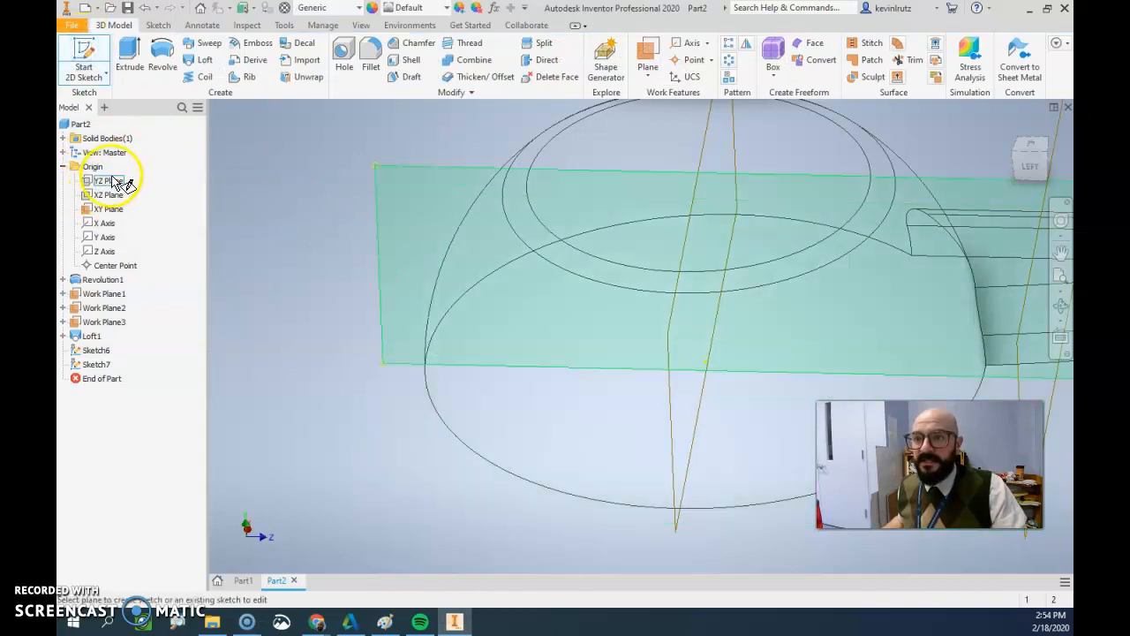
left_click(109, 182)
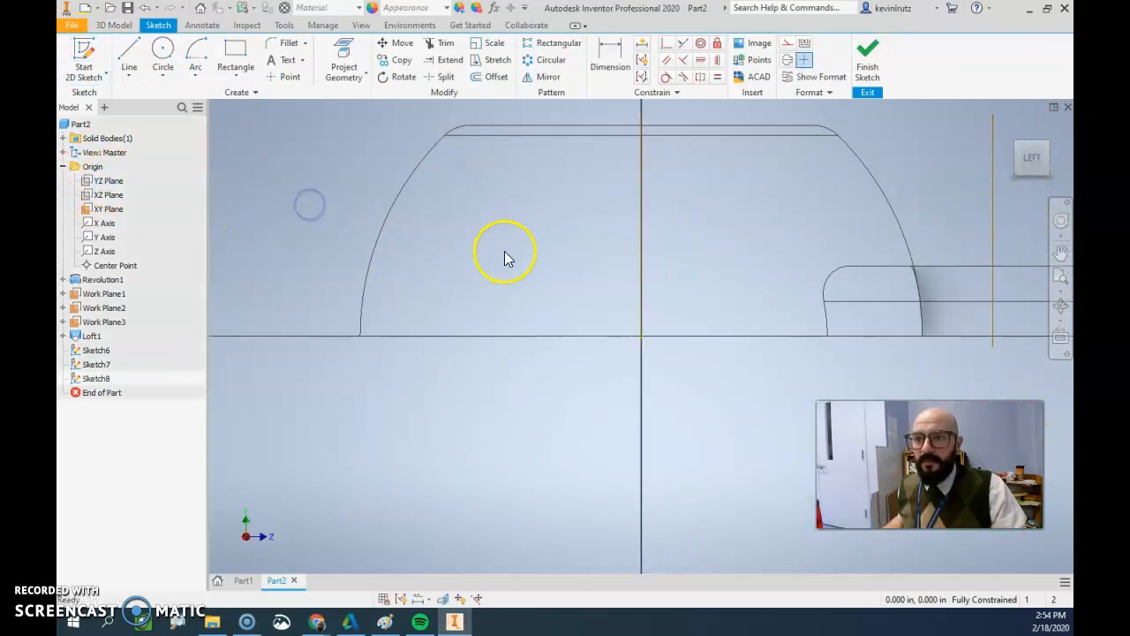
left_click(141, 55)
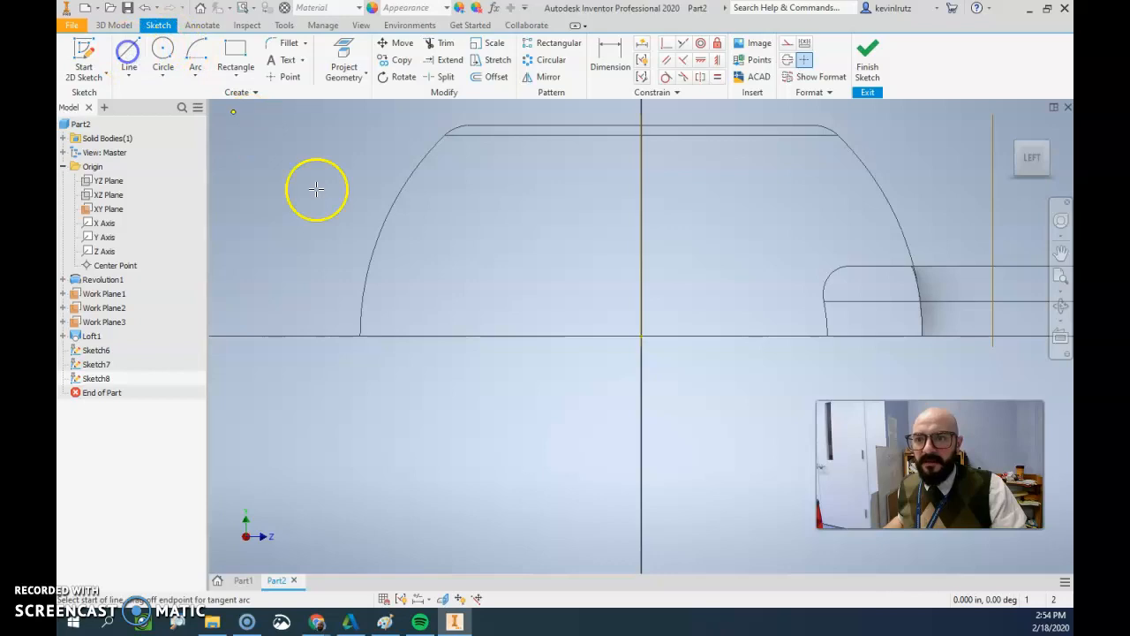
left_click(386, 336)
left_click(591, 336)
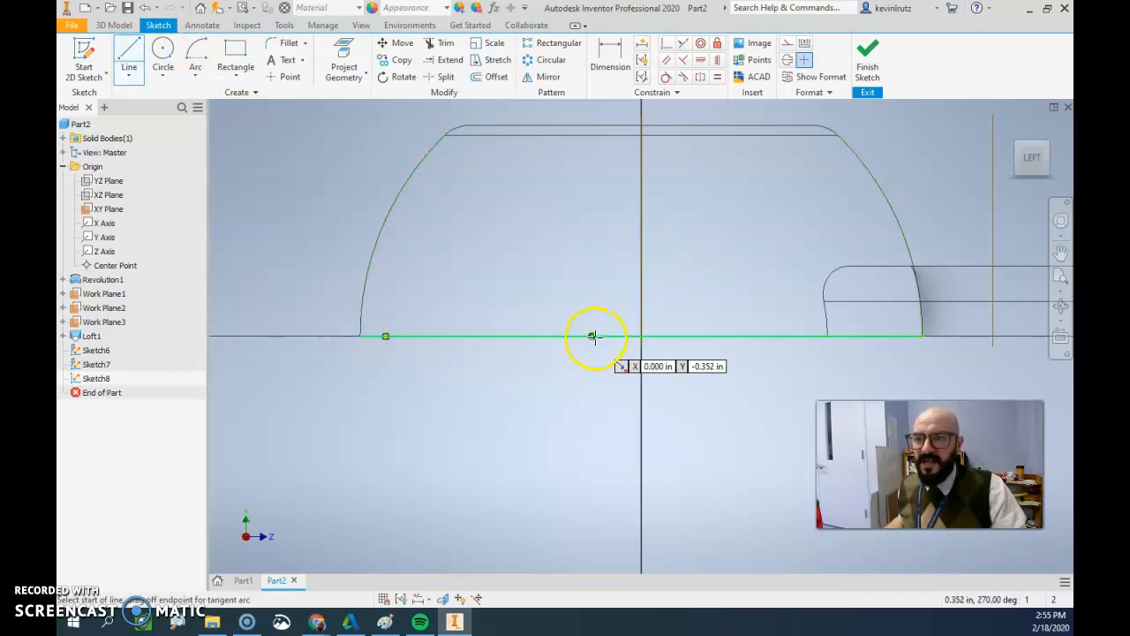
Try to draw a center-point arc with a 0.75 in radius around the midpoint of the base line.
middle_click_drag(502, 300, 485, 308, "shift")
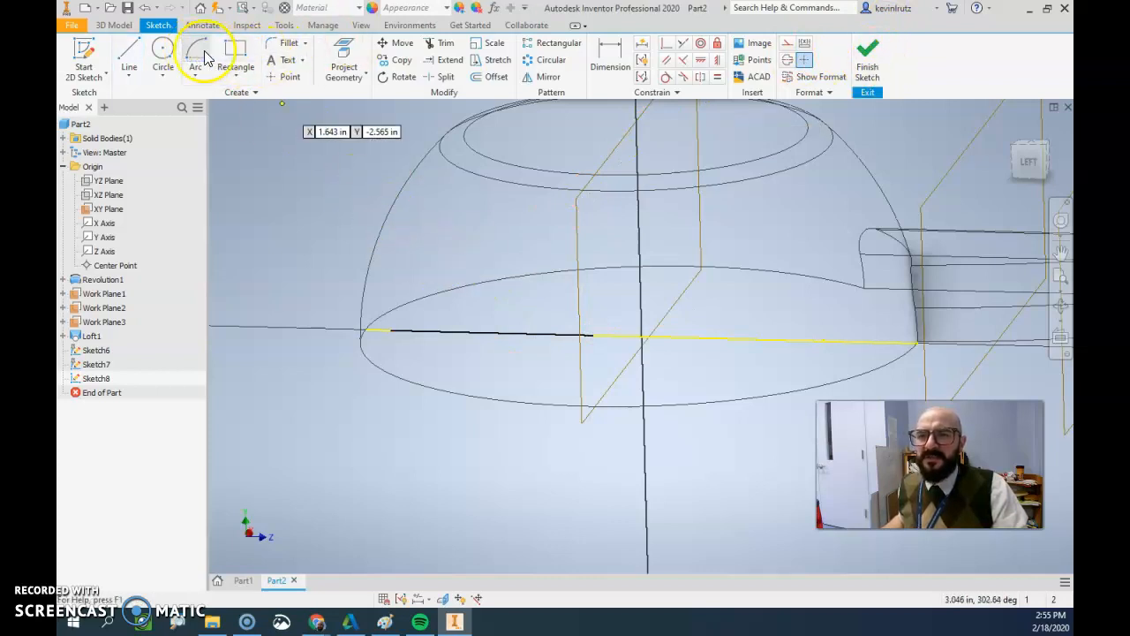
left_click(196, 74)
left_click(182, 157)
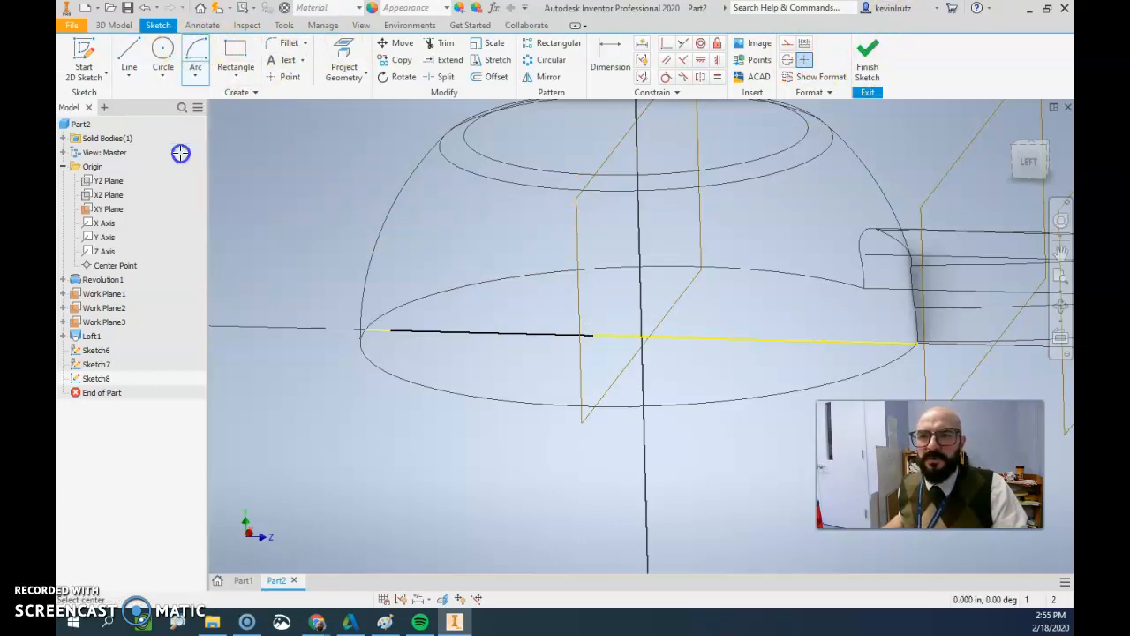
left_click(492, 333)
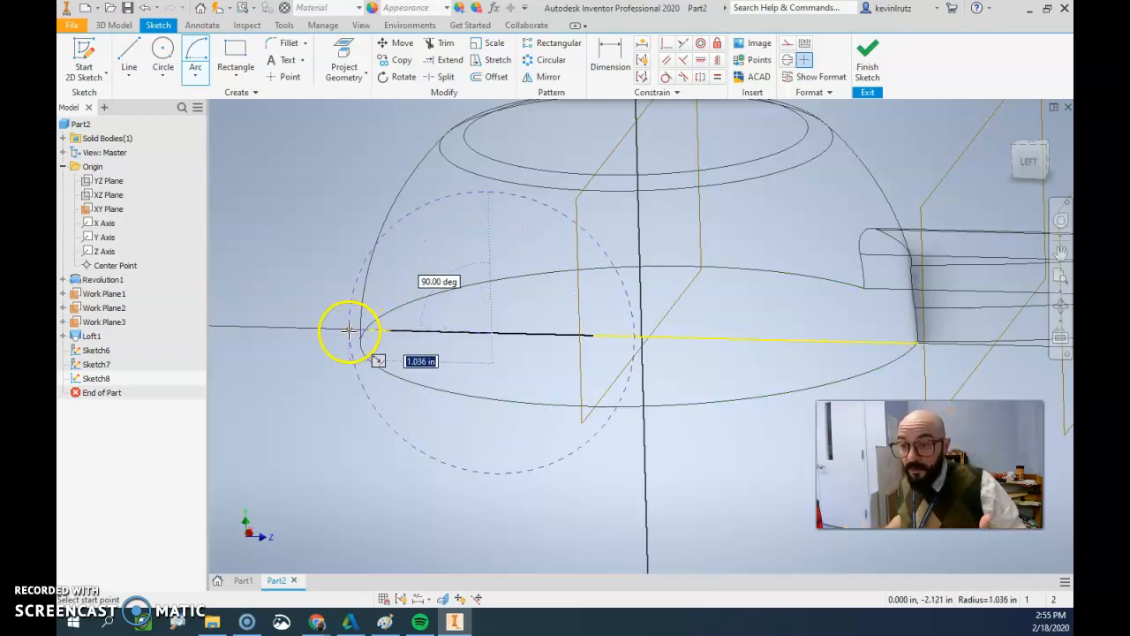
type(".75")
key("Return")
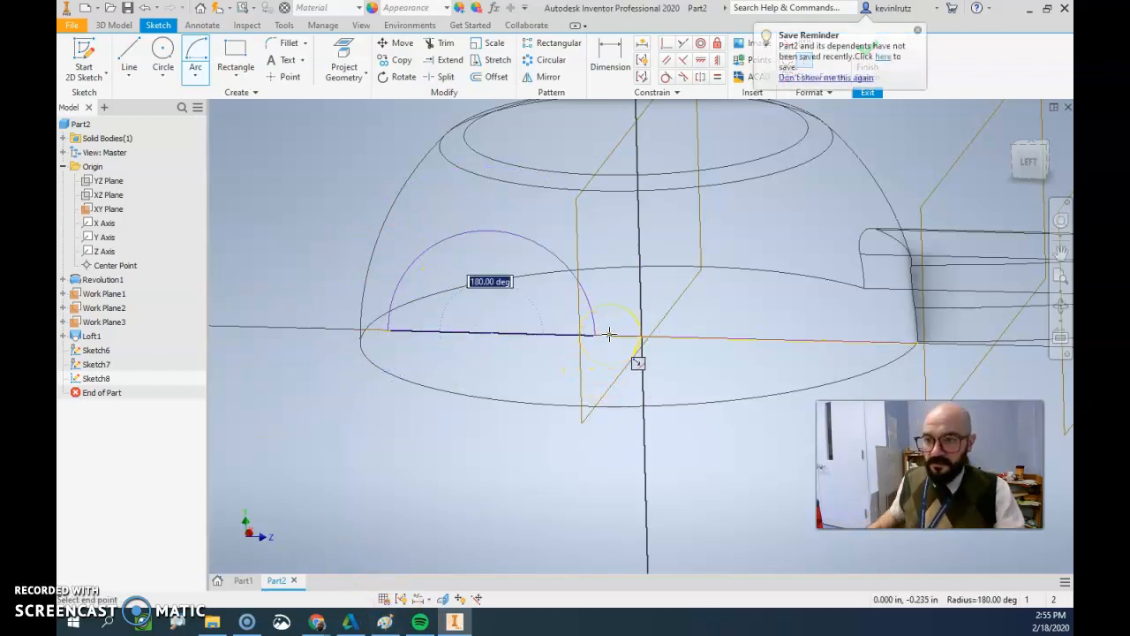
left_click(609, 334)
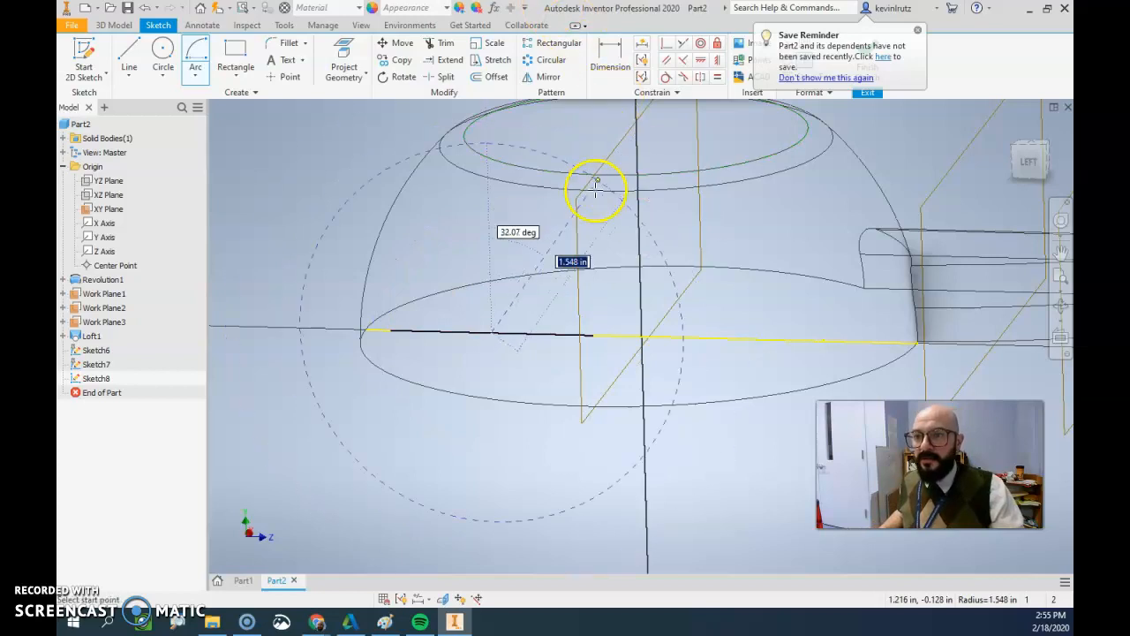
key("Escape")
Draw a 180-degree center-point arc above the base line, centered on its midpoint and starting from its outer end.
left_click(195, 53)
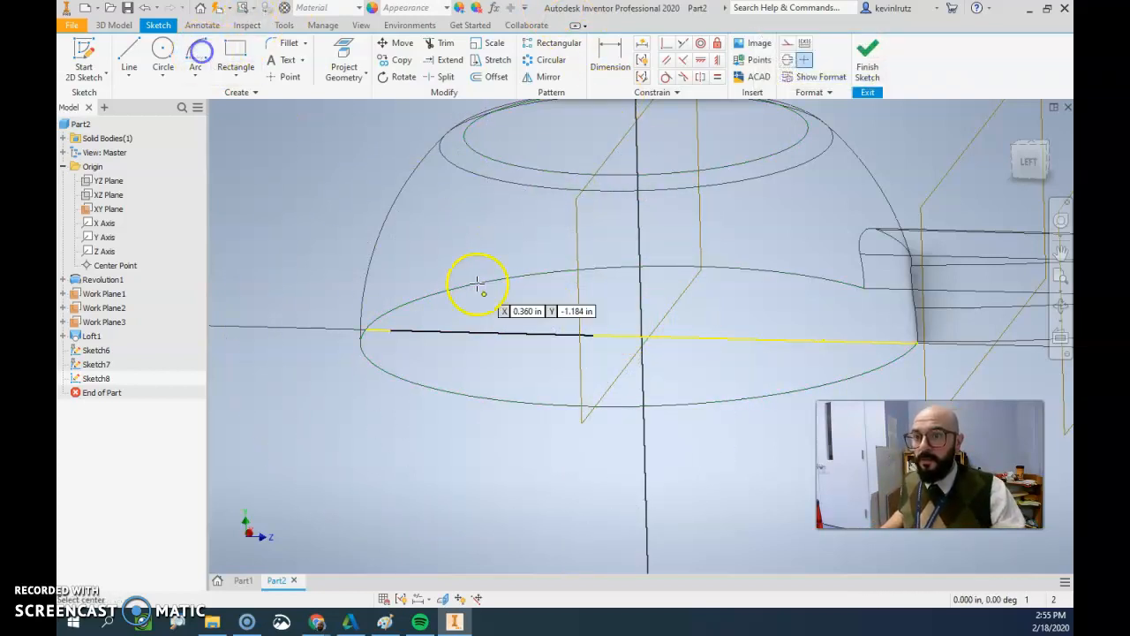
left_click(493, 333)
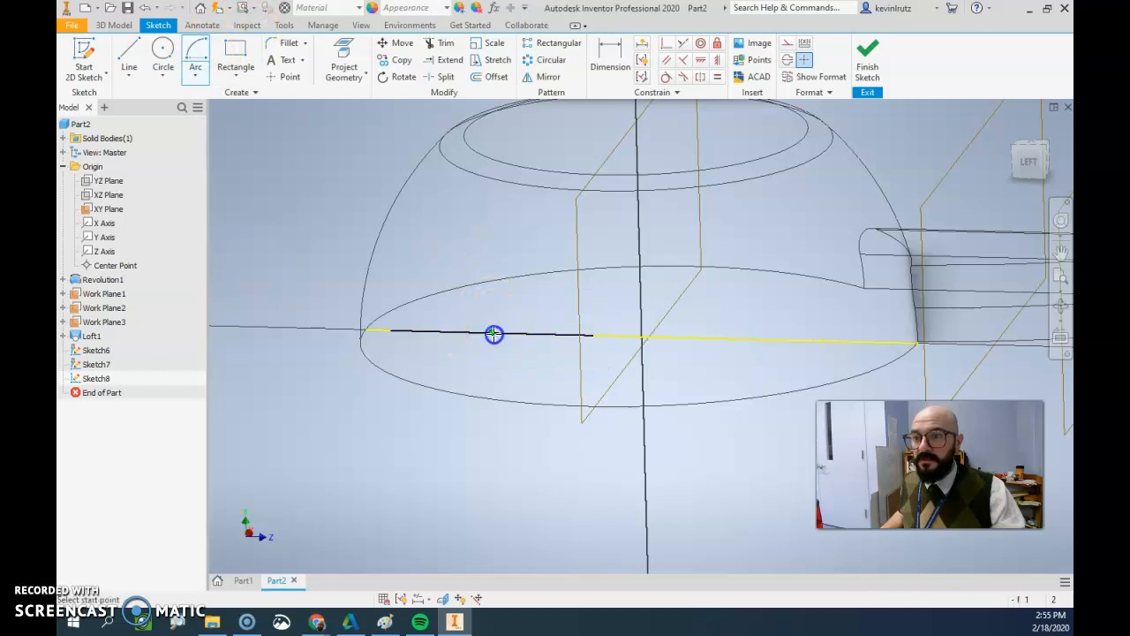
left_click(392, 330)
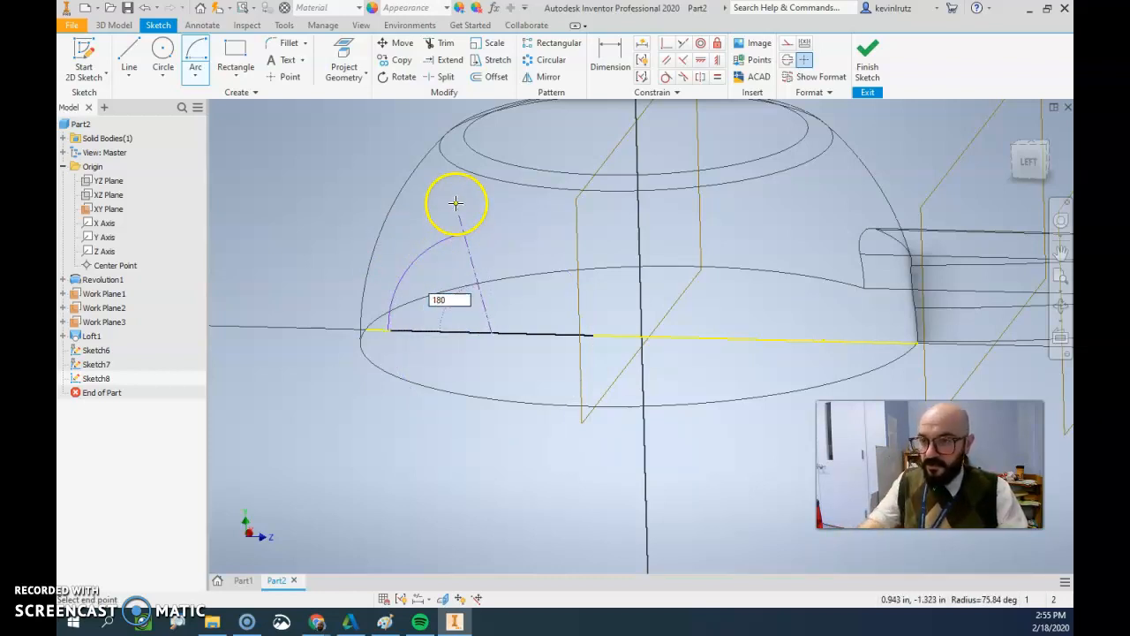
key("Return")
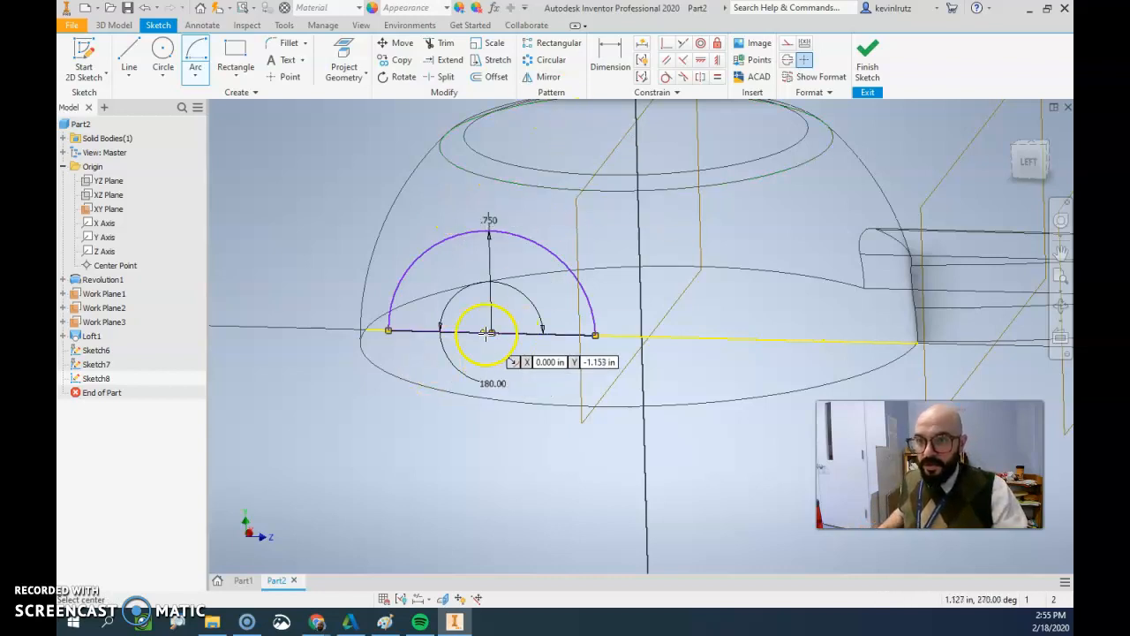
Dimension the arc's center 1.125 in from the XY plane and finish the sketch.
left_click(610, 56)
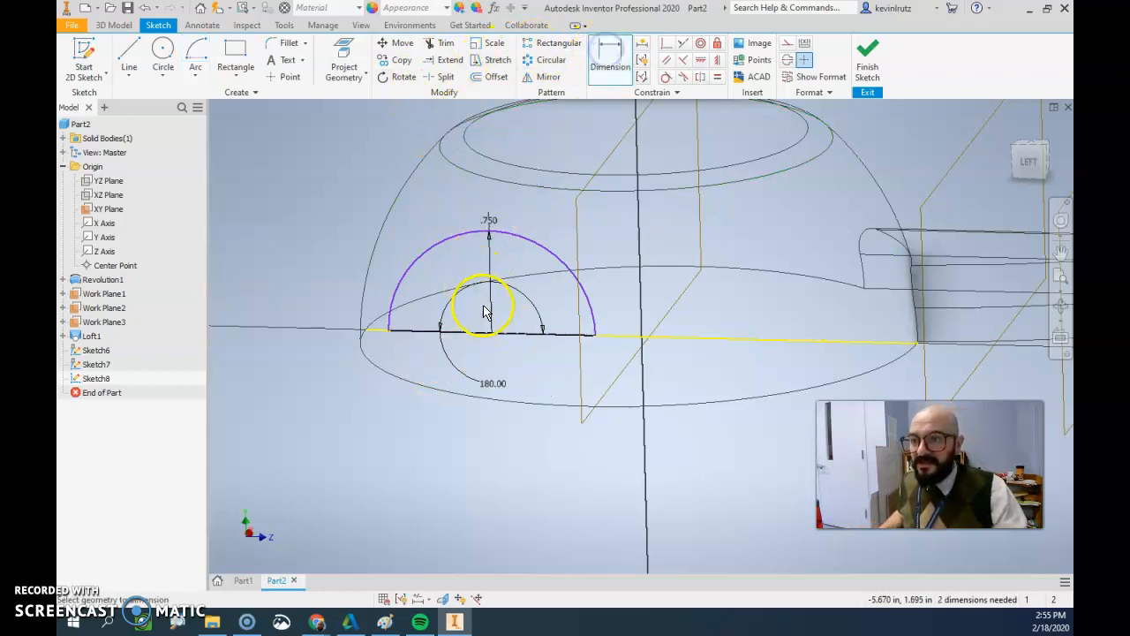
left_click(582, 344)
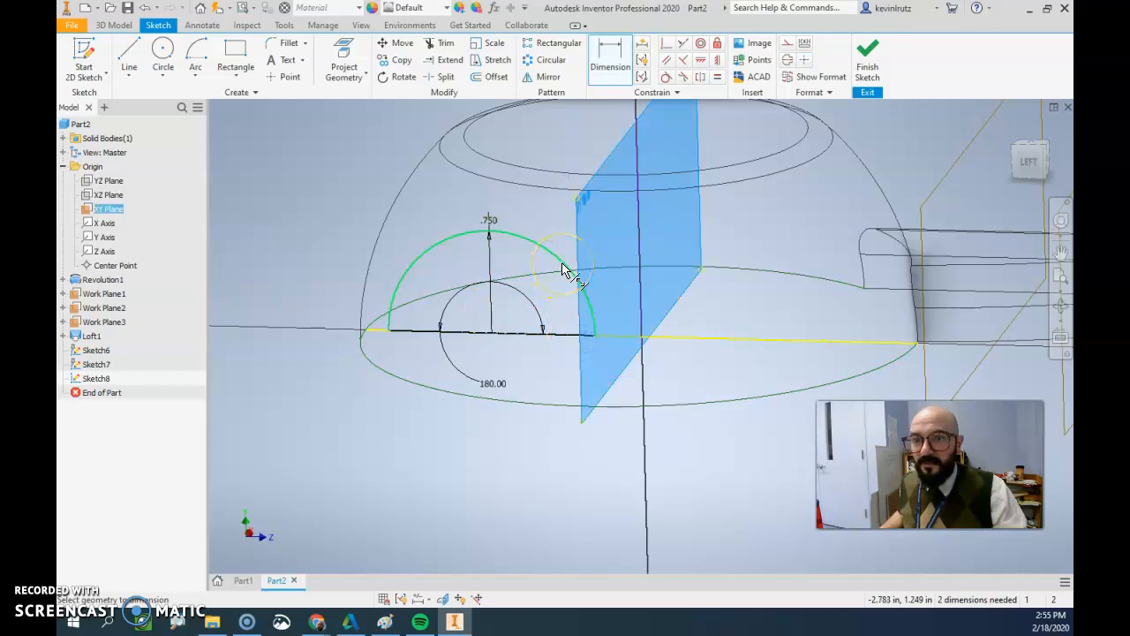
left_click(565, 269)
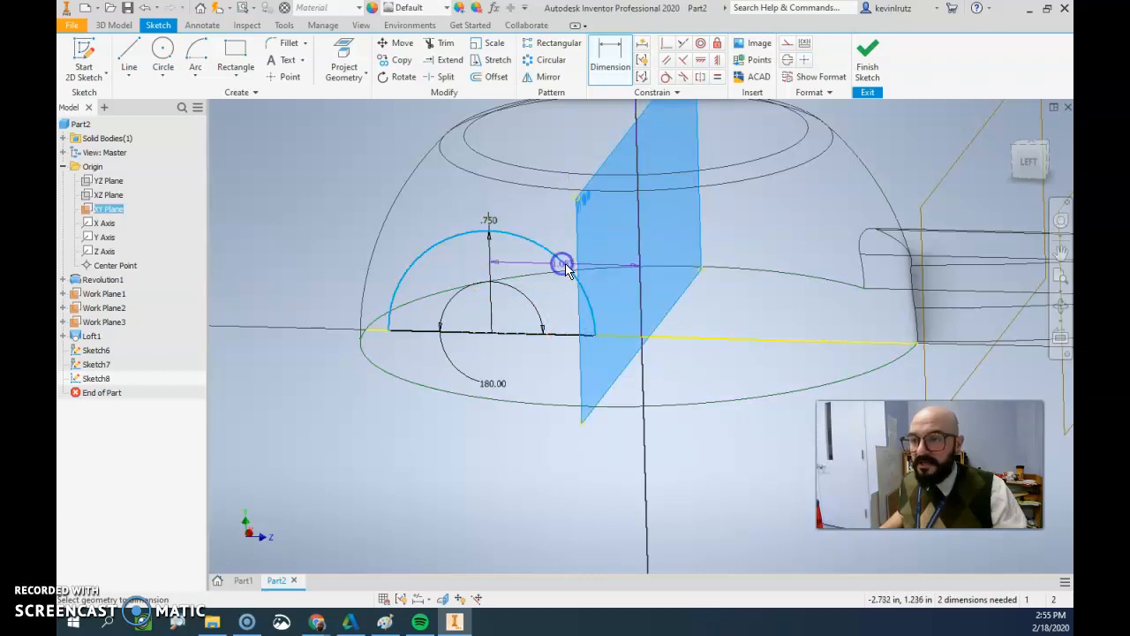
left_click(556, 294)
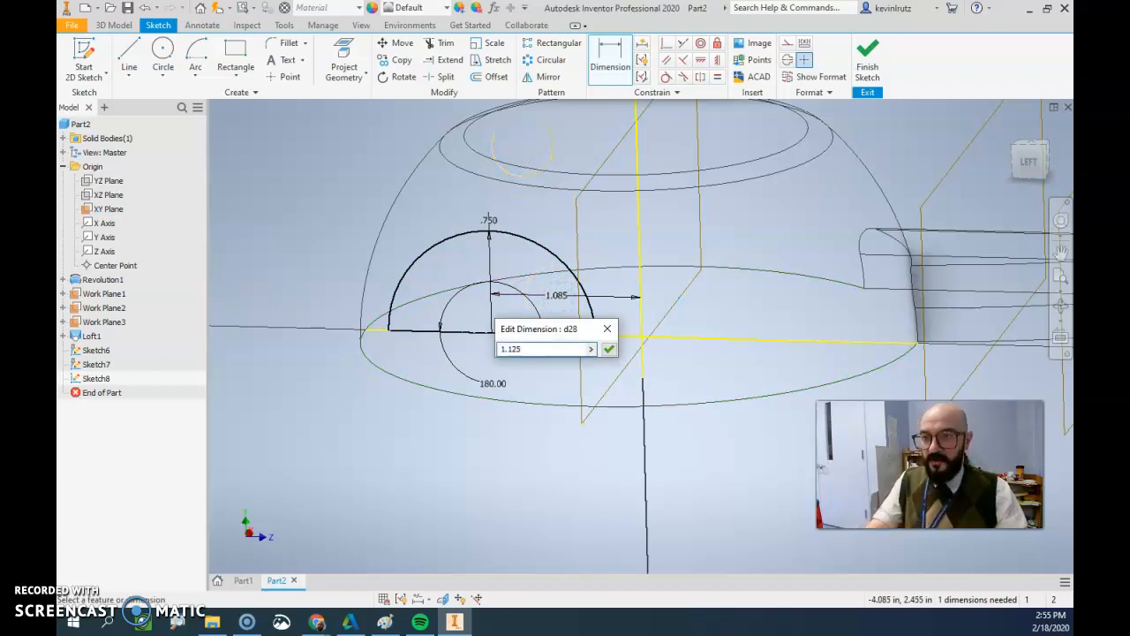
type("1.125")
key("Return")
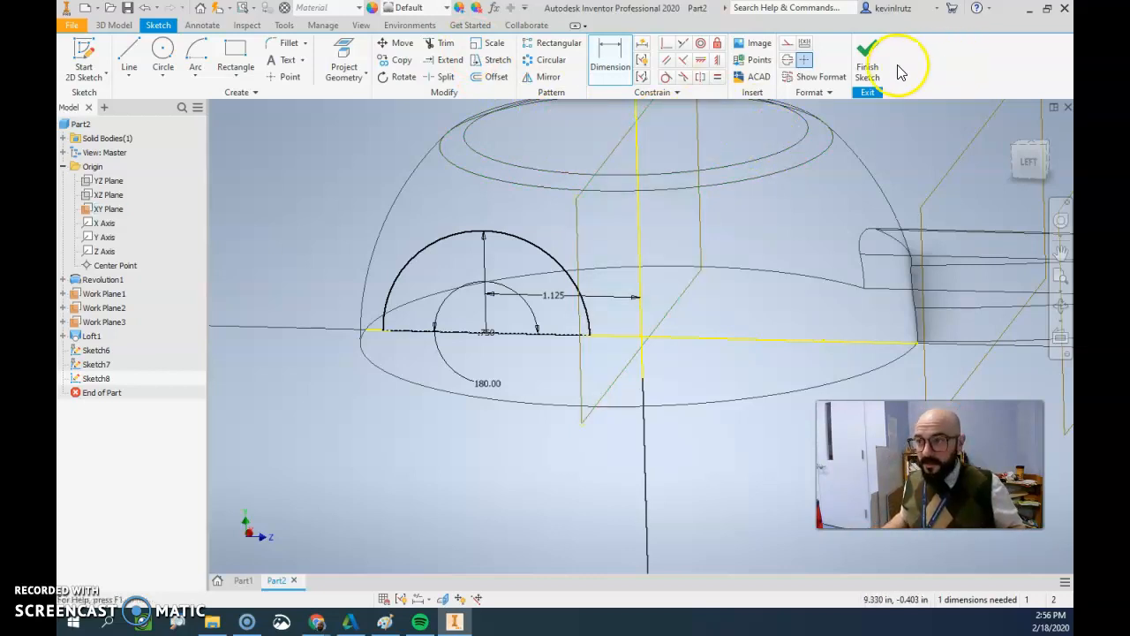
left_click(870, 69)
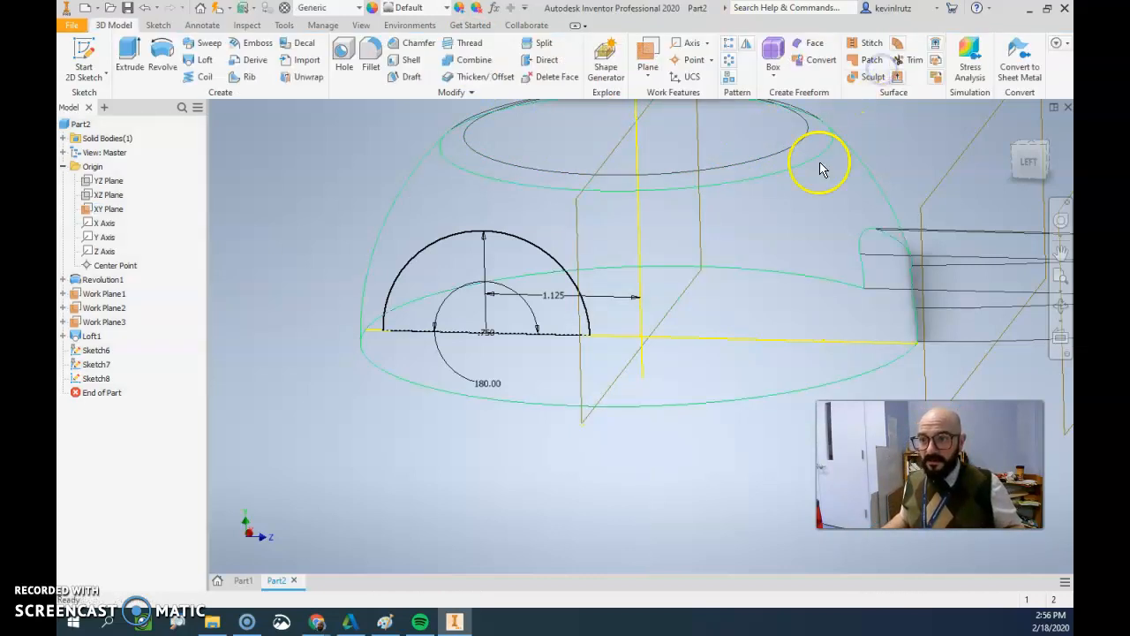
Extrude the semicircular profile 5.5 in in the flipped direction, joining it to the dome.
left_click(130, 68)
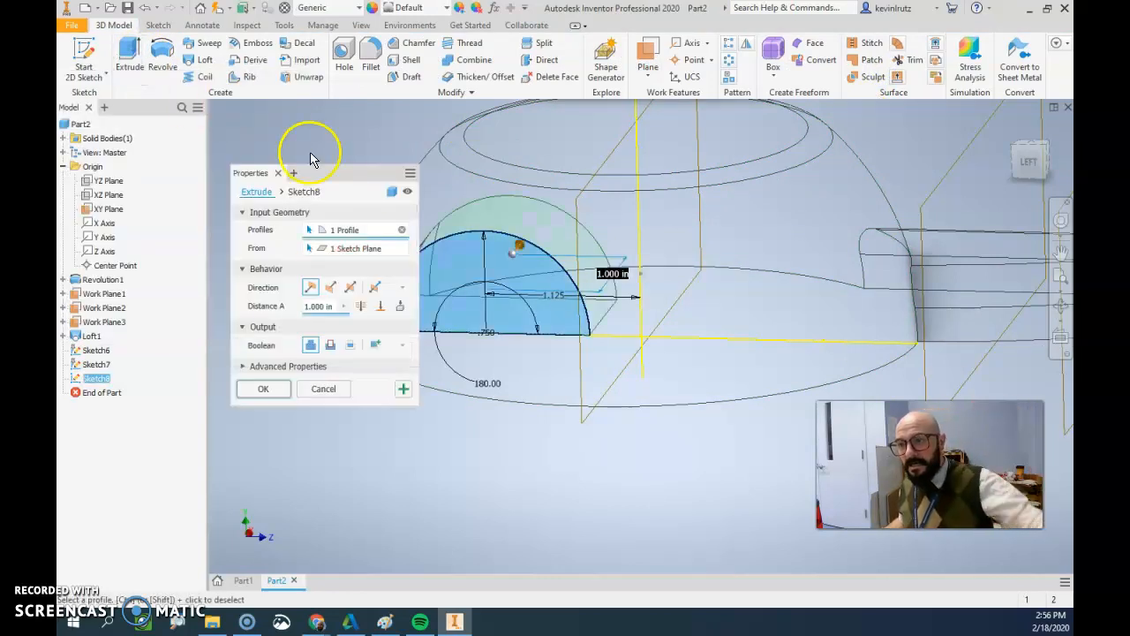
middle_click_drag(576, 327, 730, 305, "shift")
left_click(330, 287)
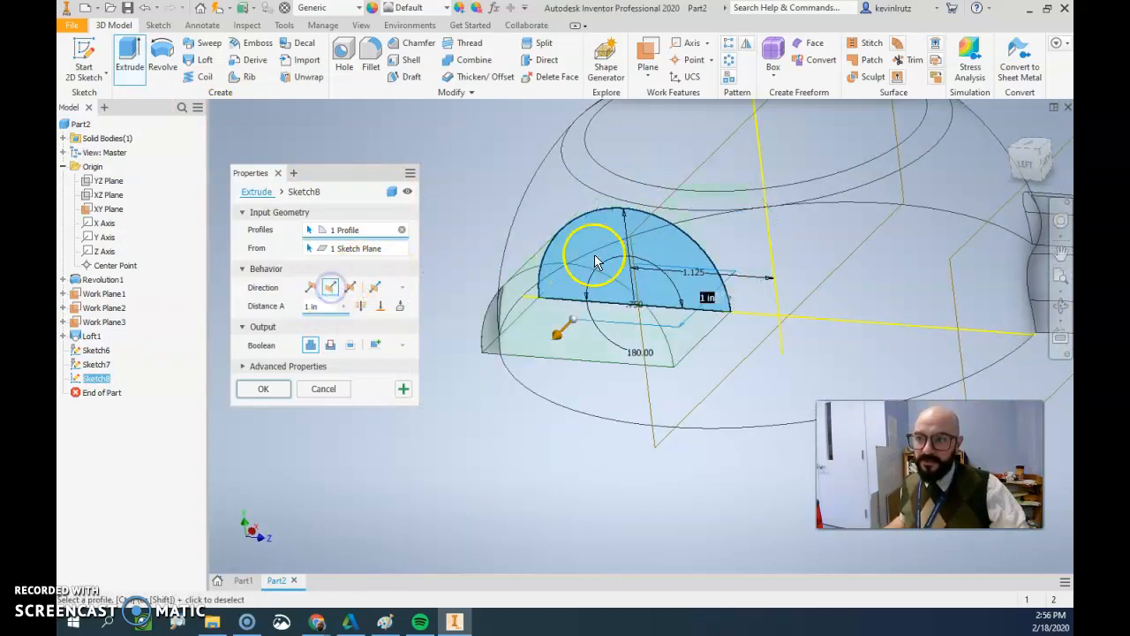
scroll(570, 376, "down", 5)
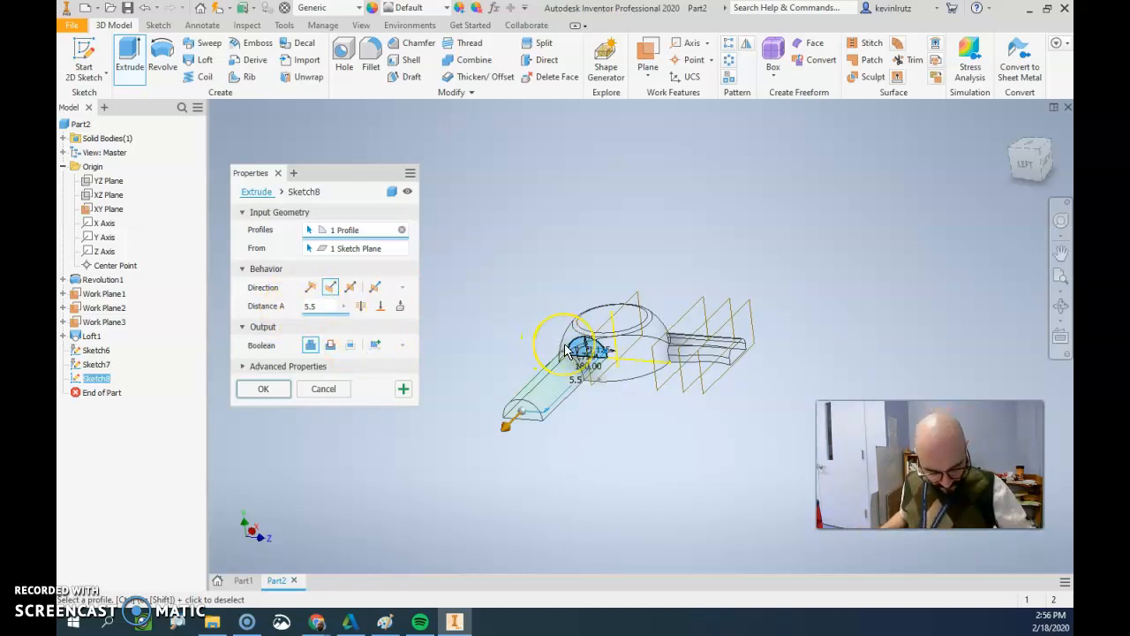
left_click(279, 391)
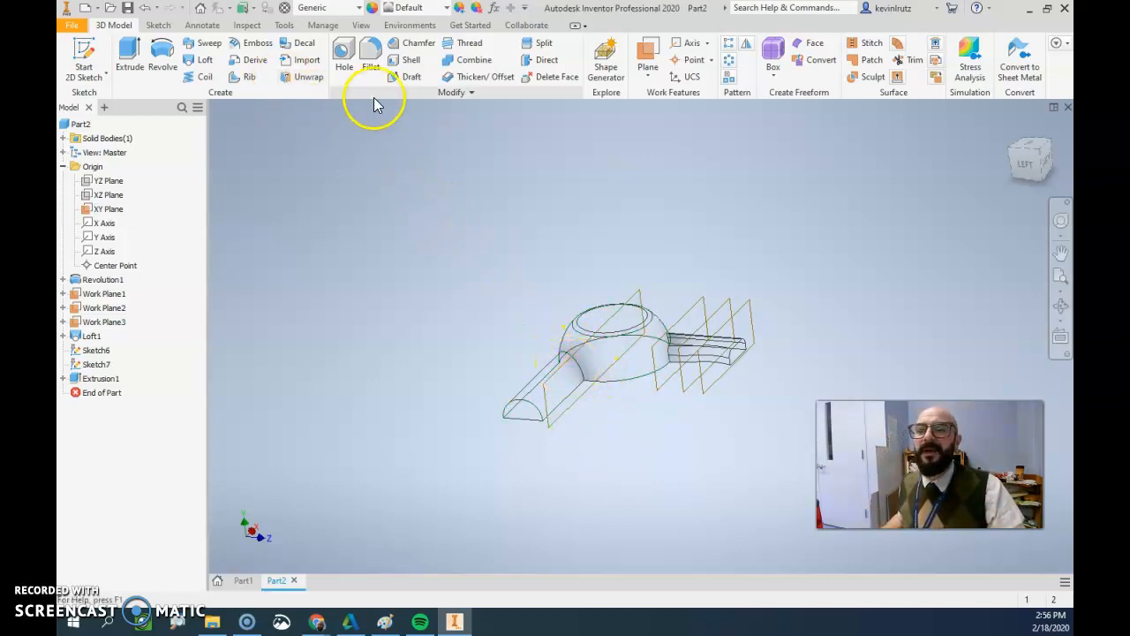
Fillet the edges where the semicircular extrusion and the handle meet the dome, plus the handle's outer end edges, with a 0.15 in radius.
left_click(371, 54)
left_click(346, 172)
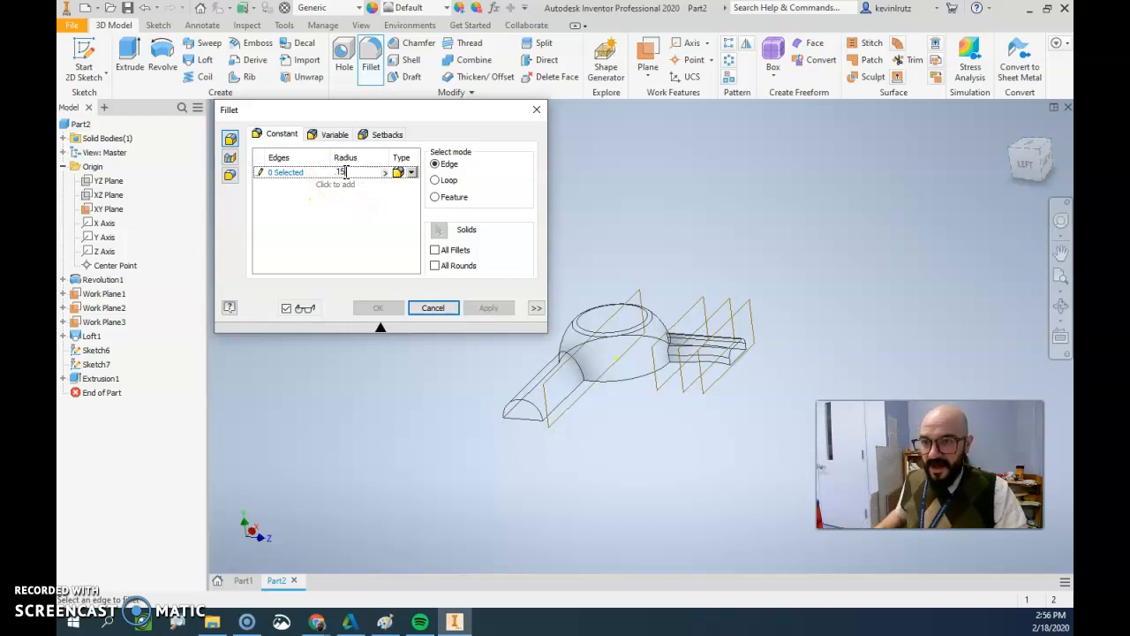
type(".15")
left_click(568, 346)
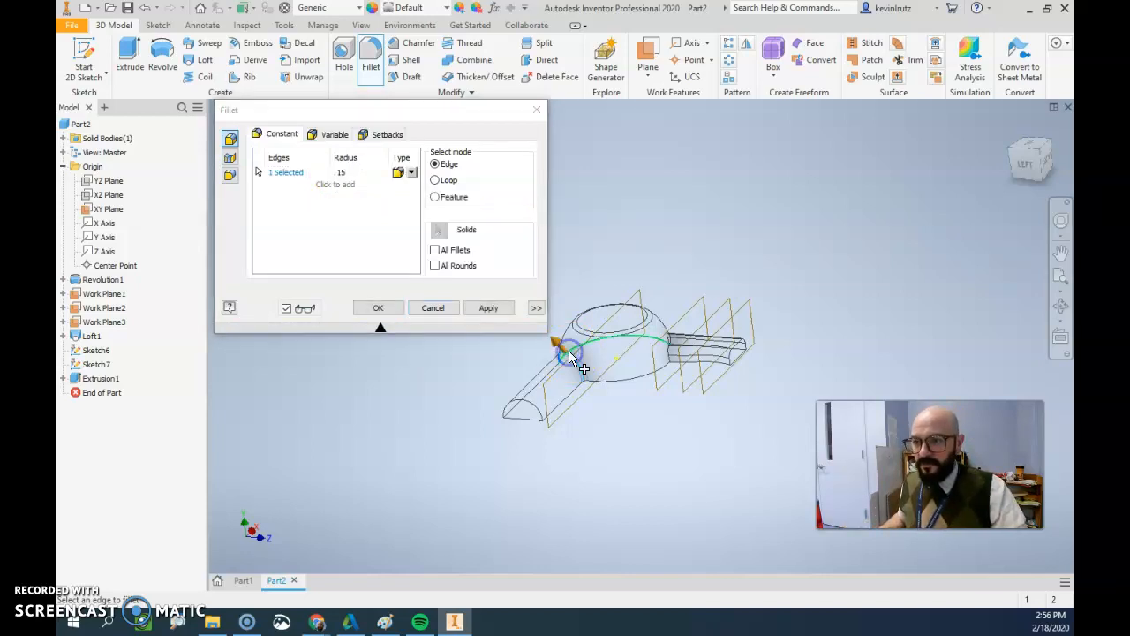
left_click(676, 348)
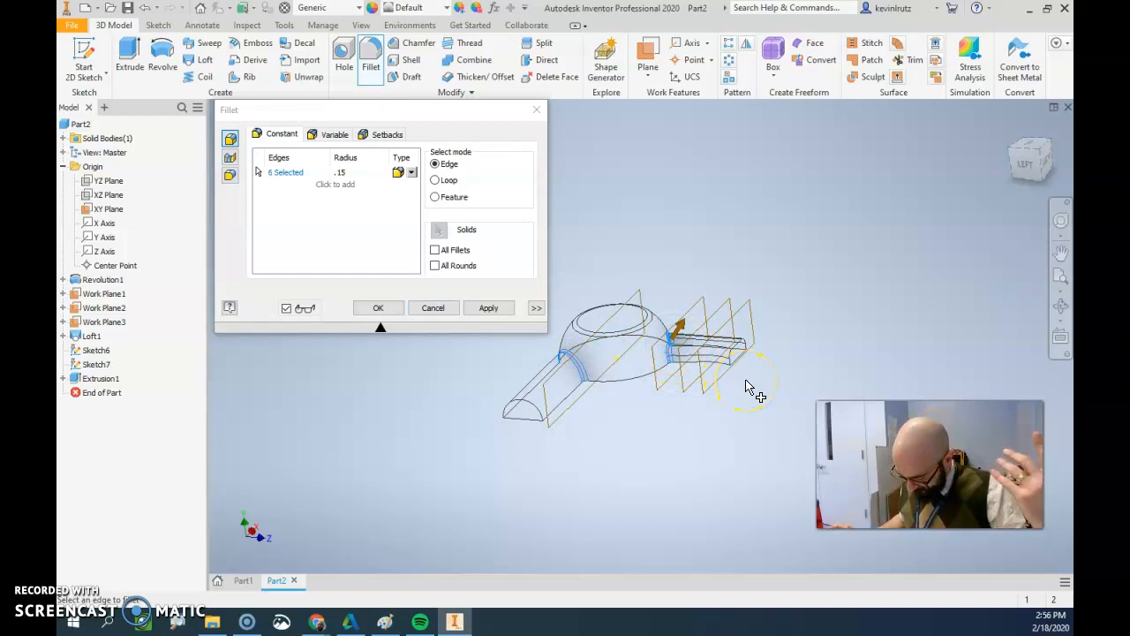
left_click(740, 351)
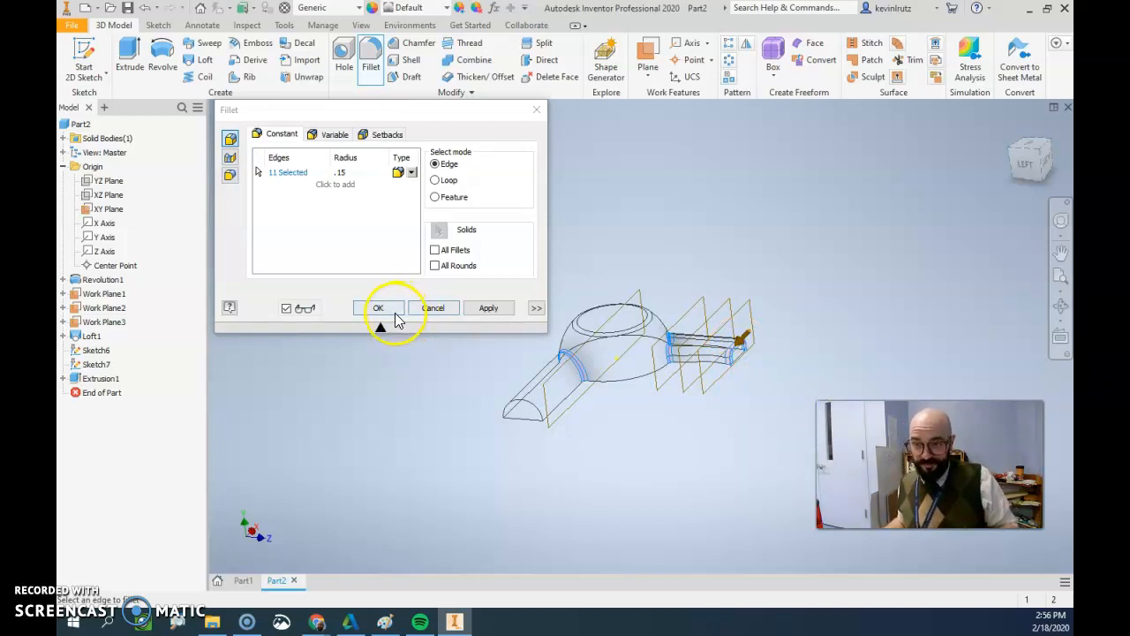
left_click(390, 313)
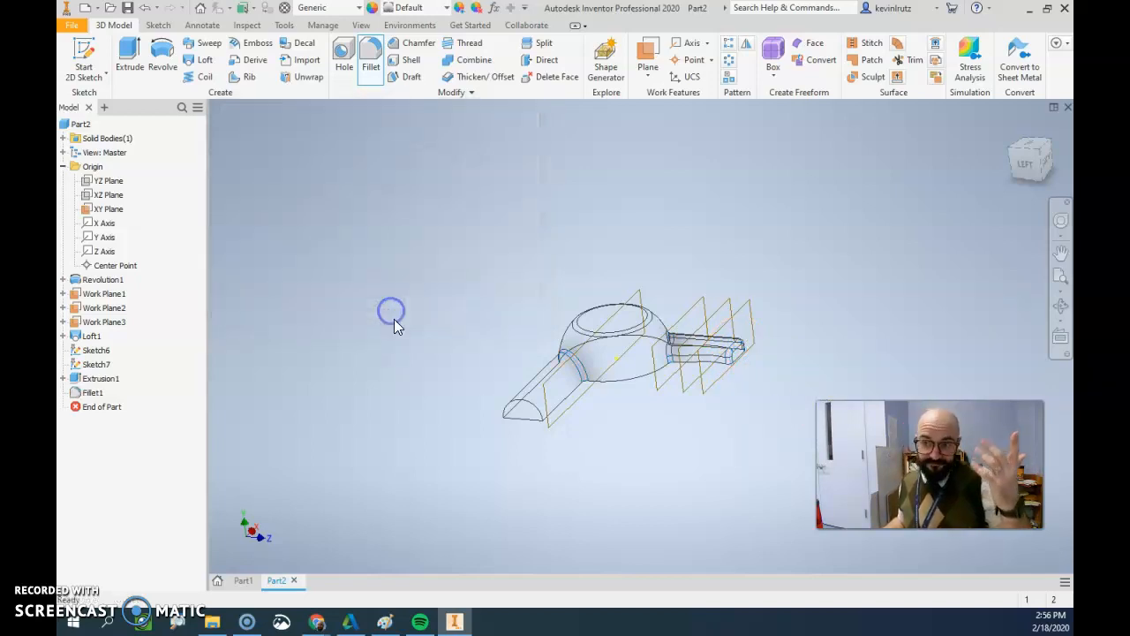
Try to shell the part with a 0.125 in wall thickness without selecting any faces to remove.
middle_click_drag(691, 433, 923, 476, "shift")
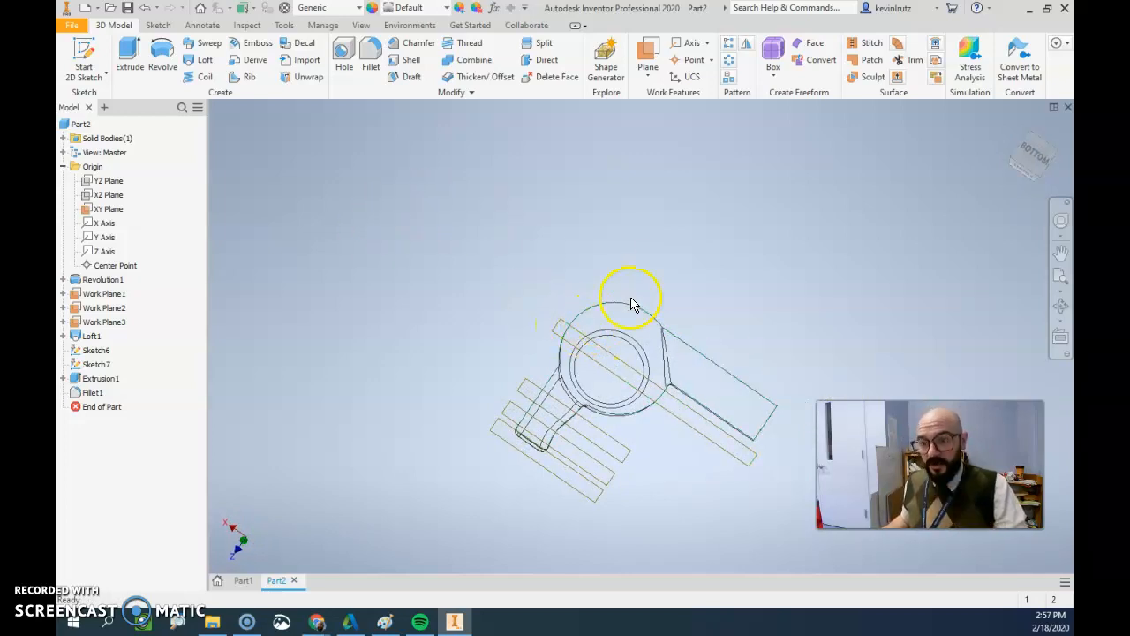
middle_click_drag(665, 292, 589, 252, "shift")
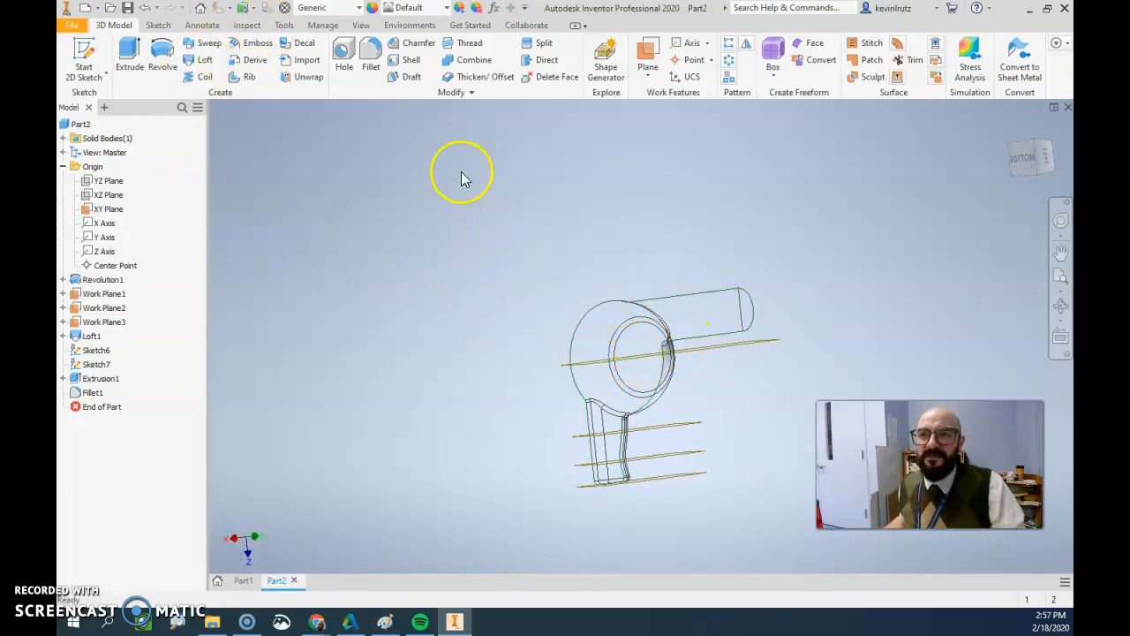
left_click(409, 59)
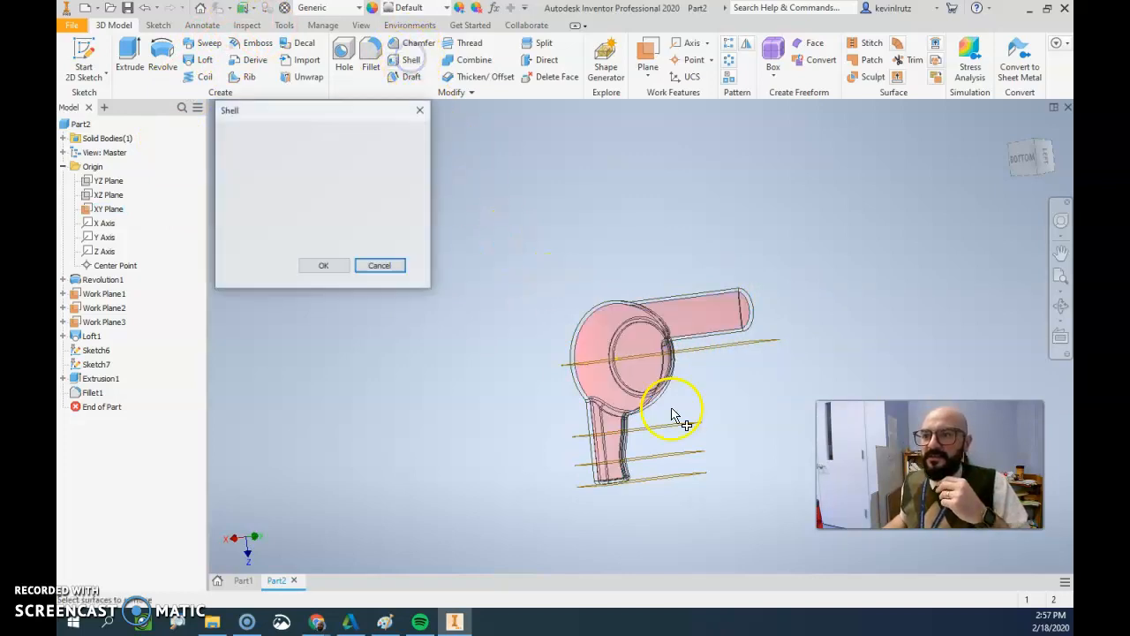
left_click_drag(384, 227, 297, 228)
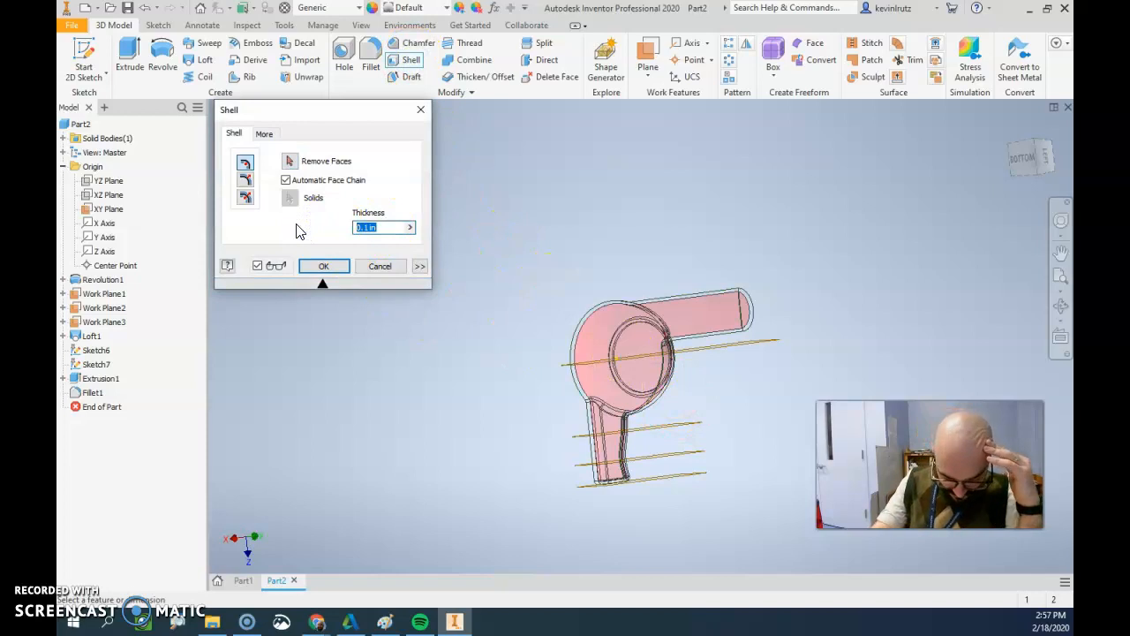
type(".125")
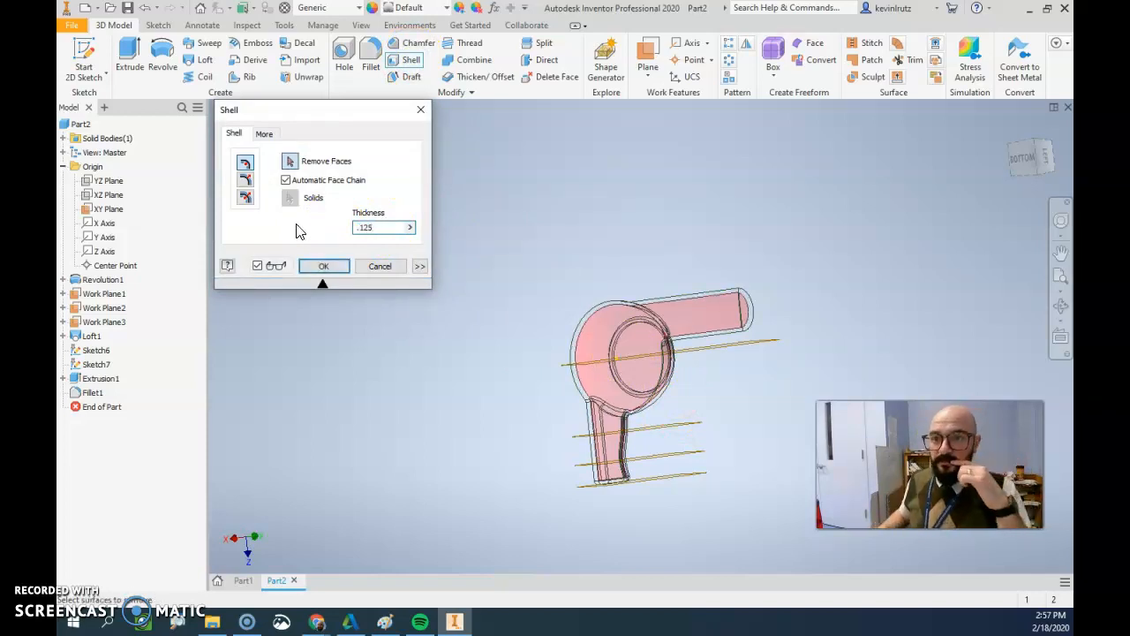
left_click(348, 266)
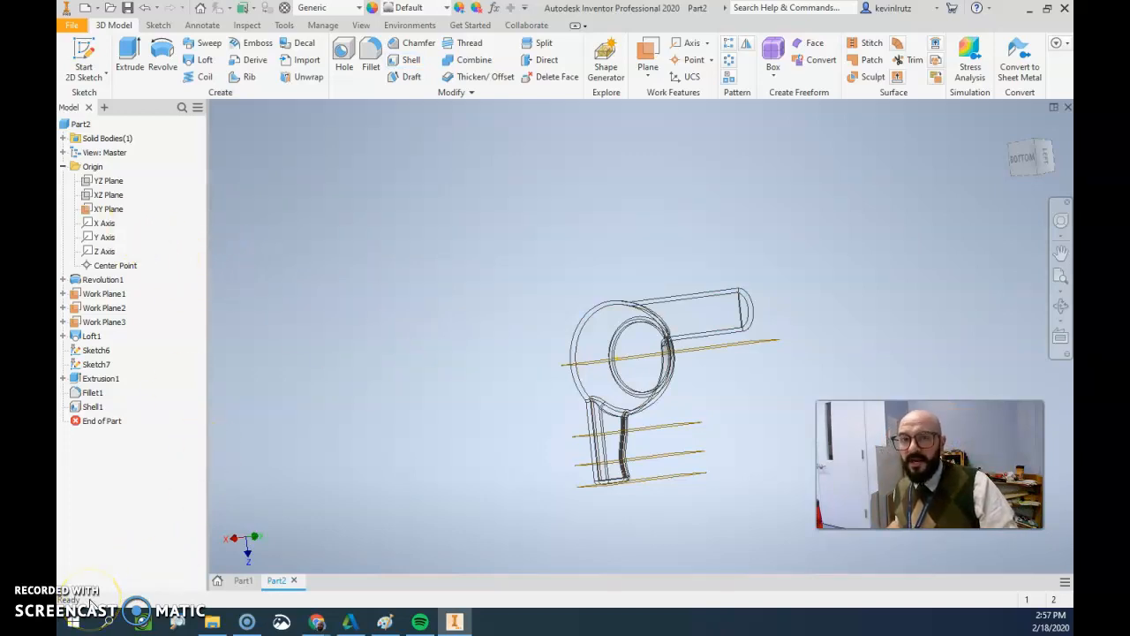
Switch the model's visual style from wireframe to Shaded with Edges.
left_click(361, 25)
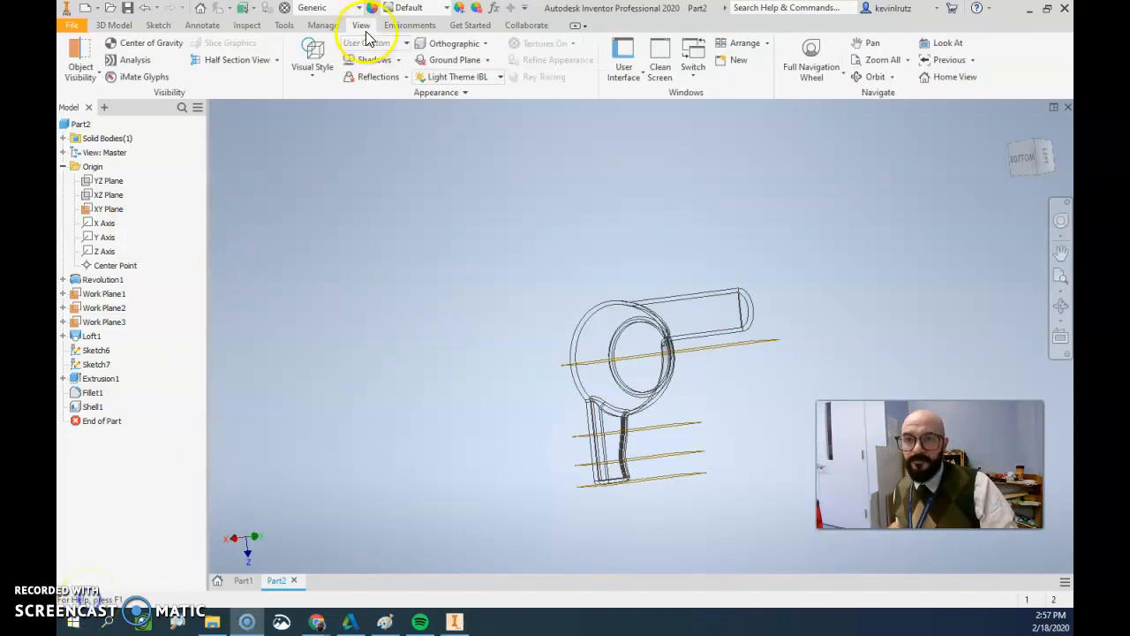
left_click(315, 67)
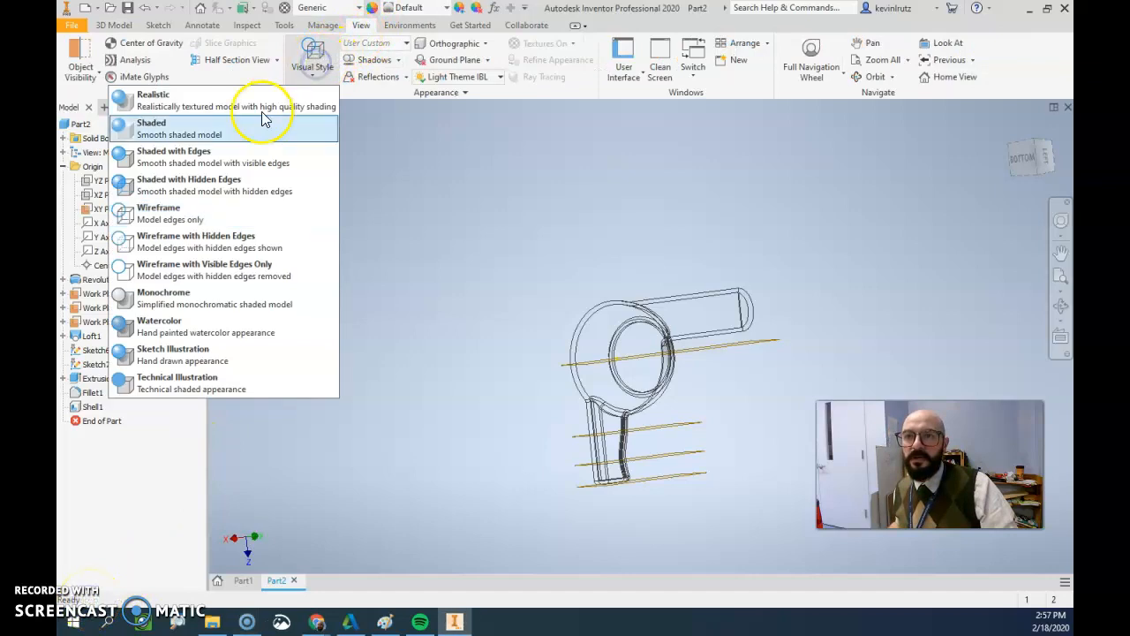
left_click(217, 125)
left_click(304, 73)
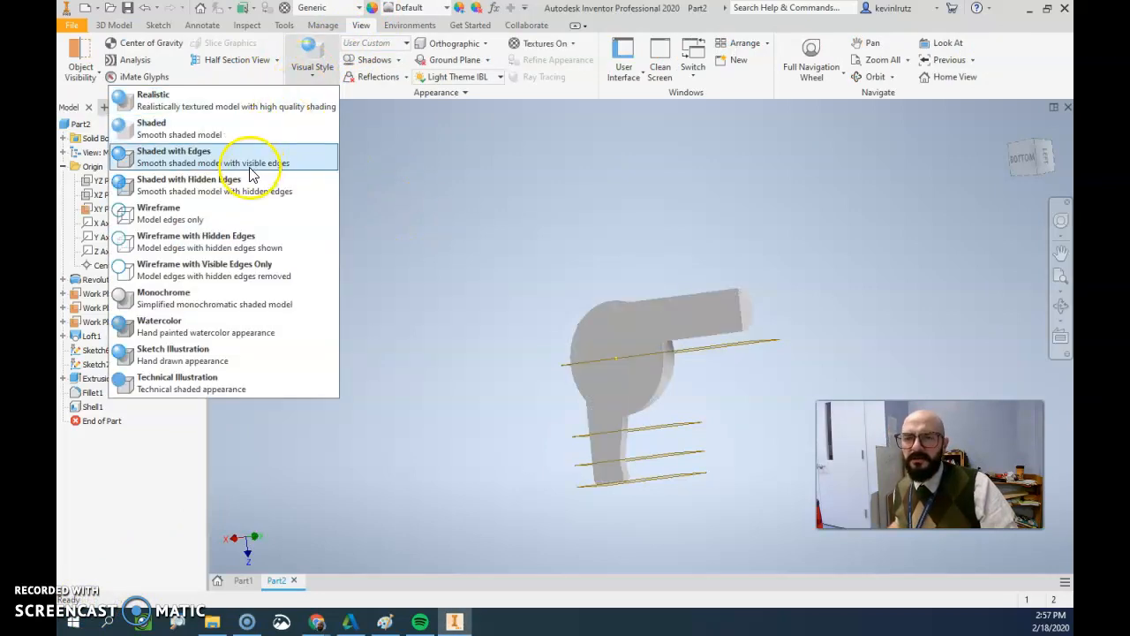
left_click(260, 159)
mouse_move(510, 271)
middle_mouse_down("shift")
mouse_move(464, 287)
mouse_move(366, 281)
mouse_move(525, 288)
middle_mouse_up("shift")
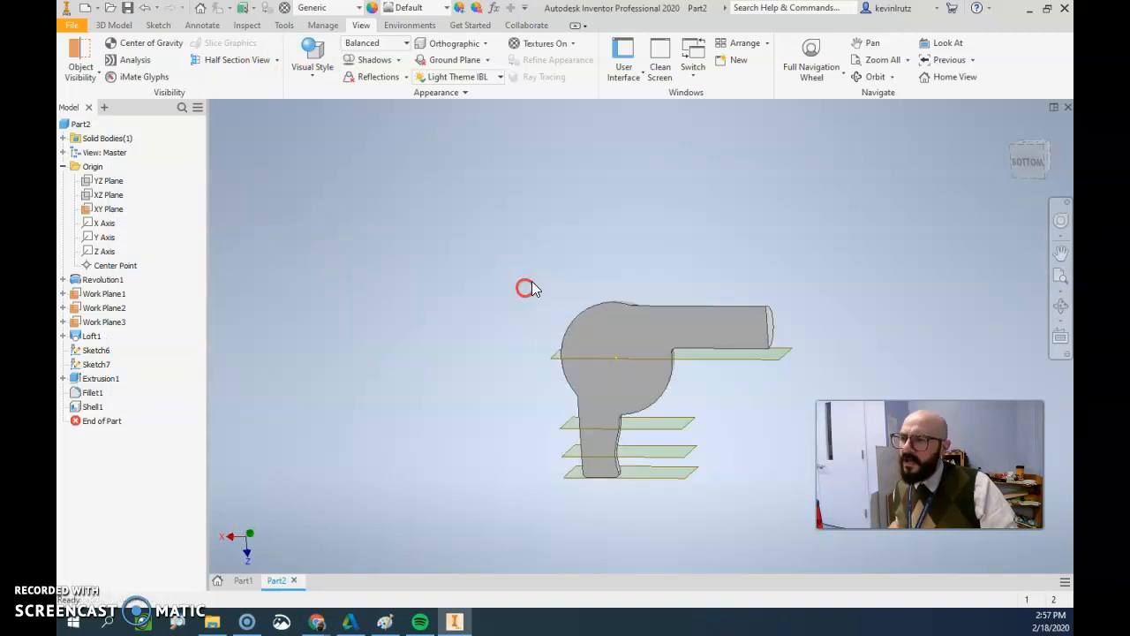
left_click(114, 25)
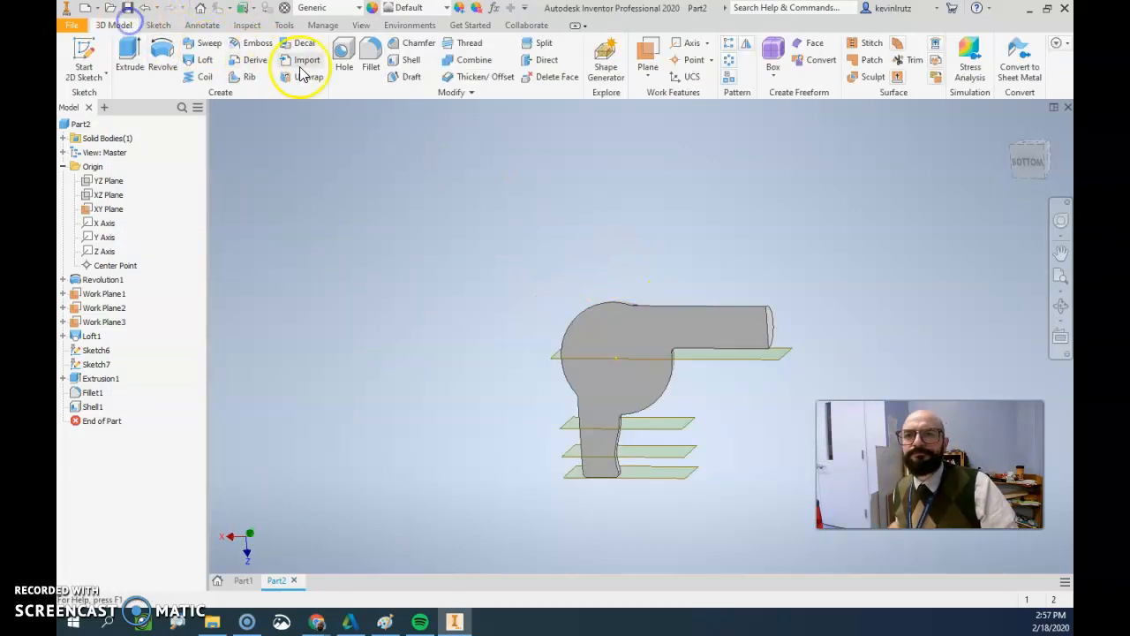
left_click(410, 60)
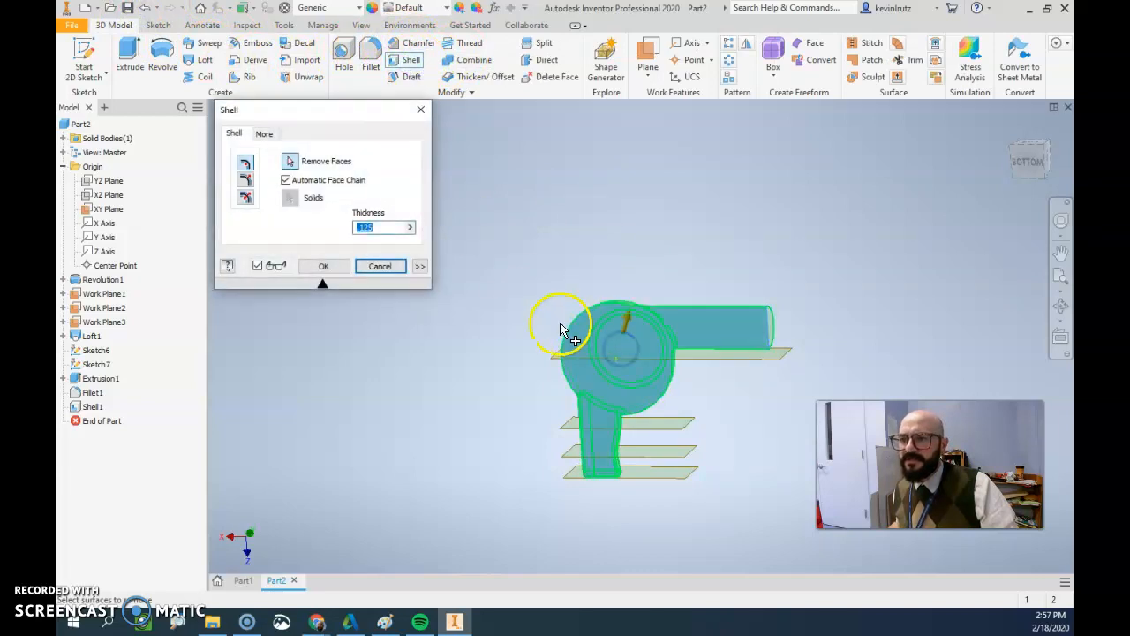
middle_click_drag(551, 344, 496, 356, "shift")
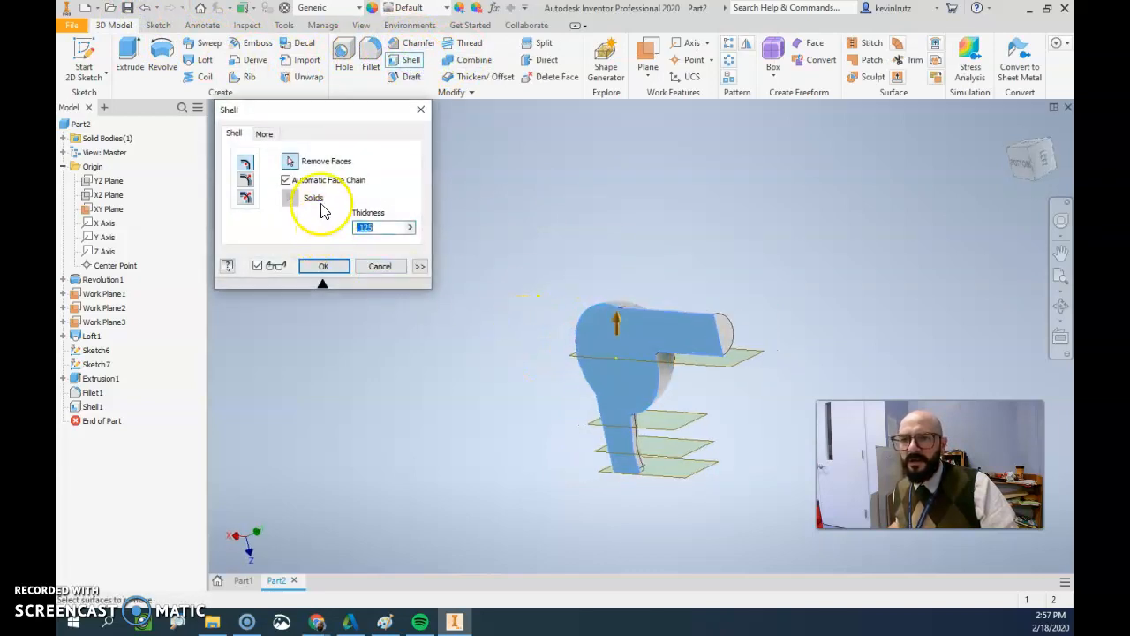
left_click(290, 165)
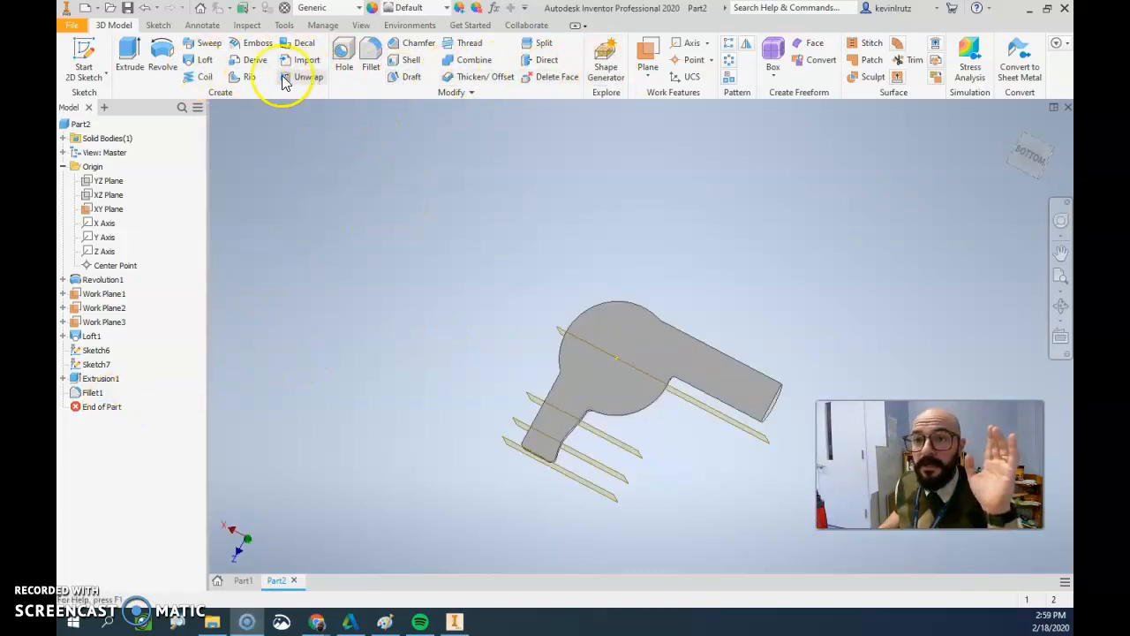
Shell the part with a 0.125 in wall thickness, removing the flat bottom face.
left_click(405, 60)
left_click(631, 375)
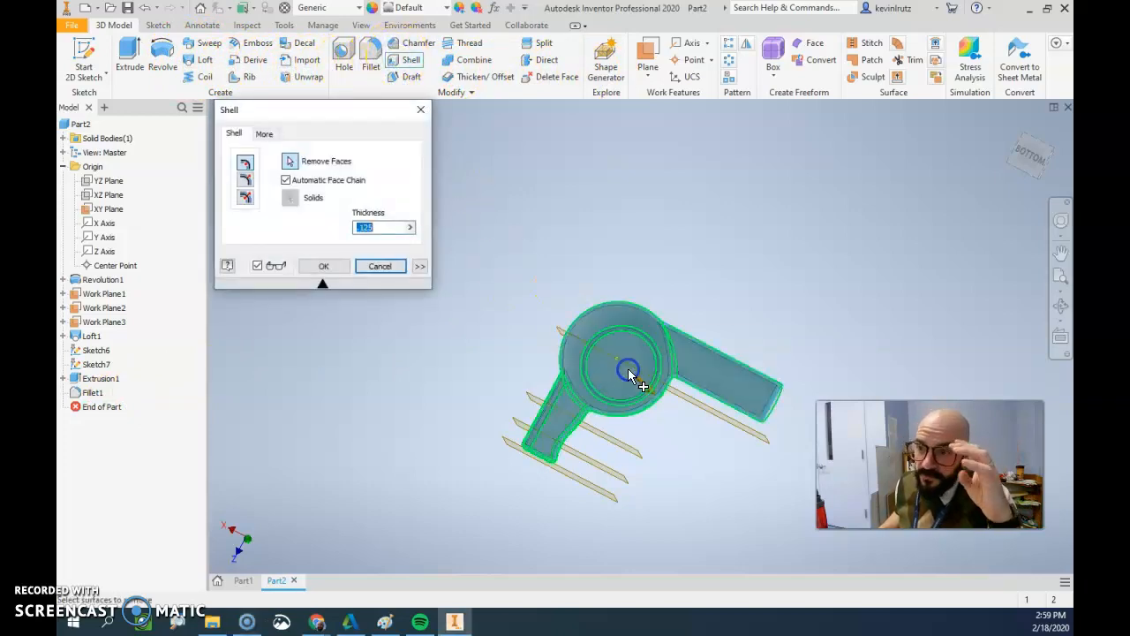
middle_click_drag(656, 467, 597, 472, "shift")
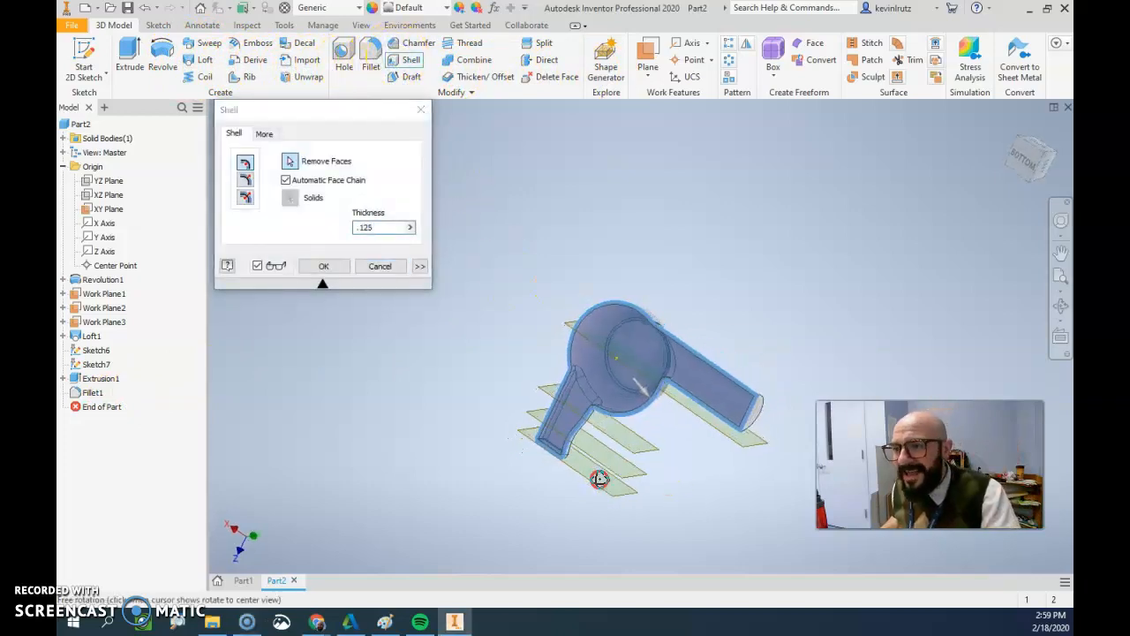
left_click(321, 266)
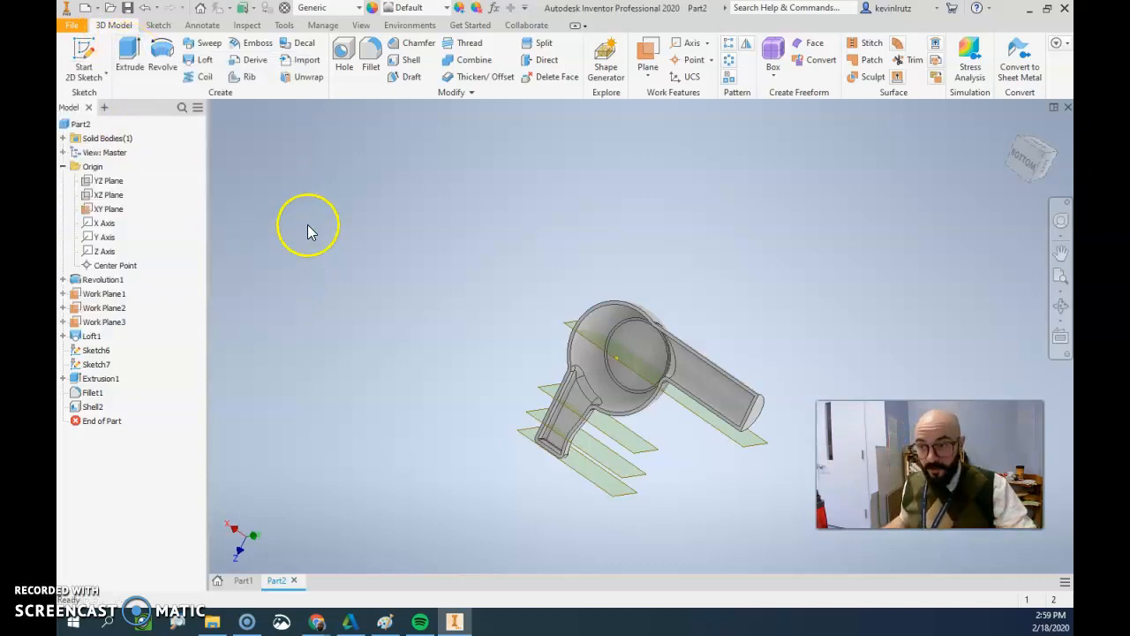
Start a sketch on the dome's flat circular top face, with the part in top view.
left_click(1032, 156)
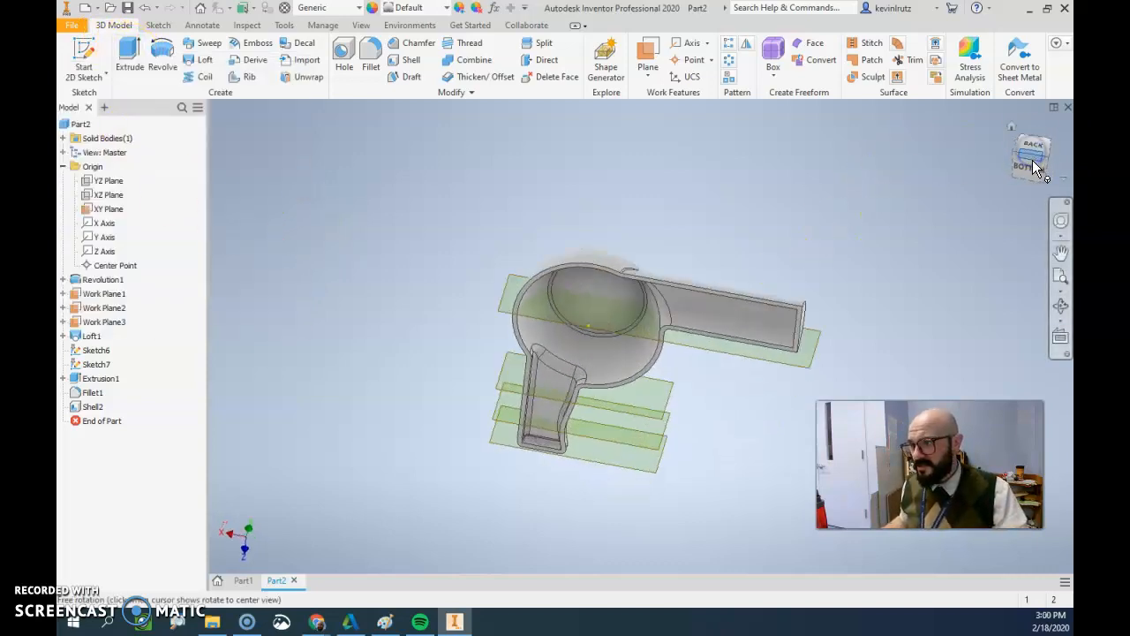
left_click(1037, 144)
left_click(1010, 126)
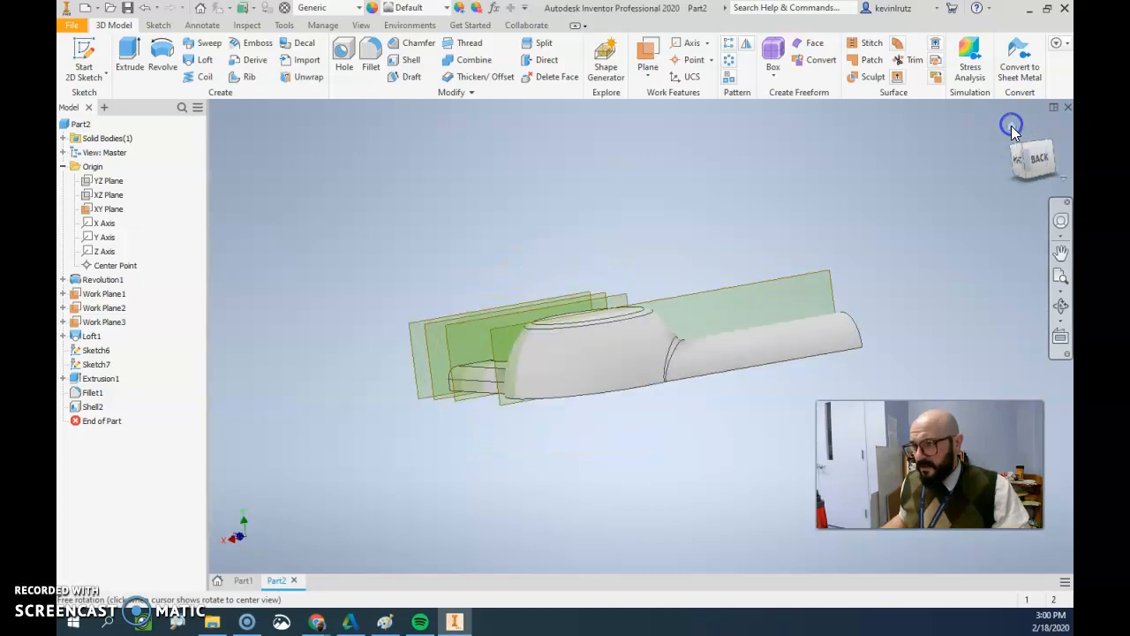
left_click(1029, 166)
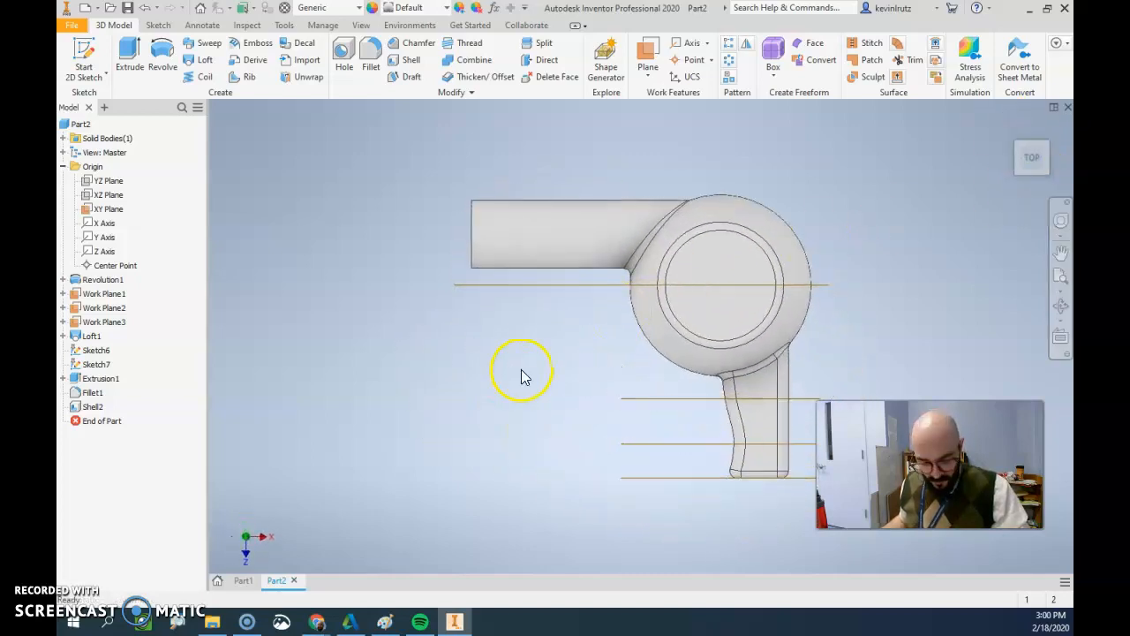
left_click(84, 55)
left_click(716, 259)
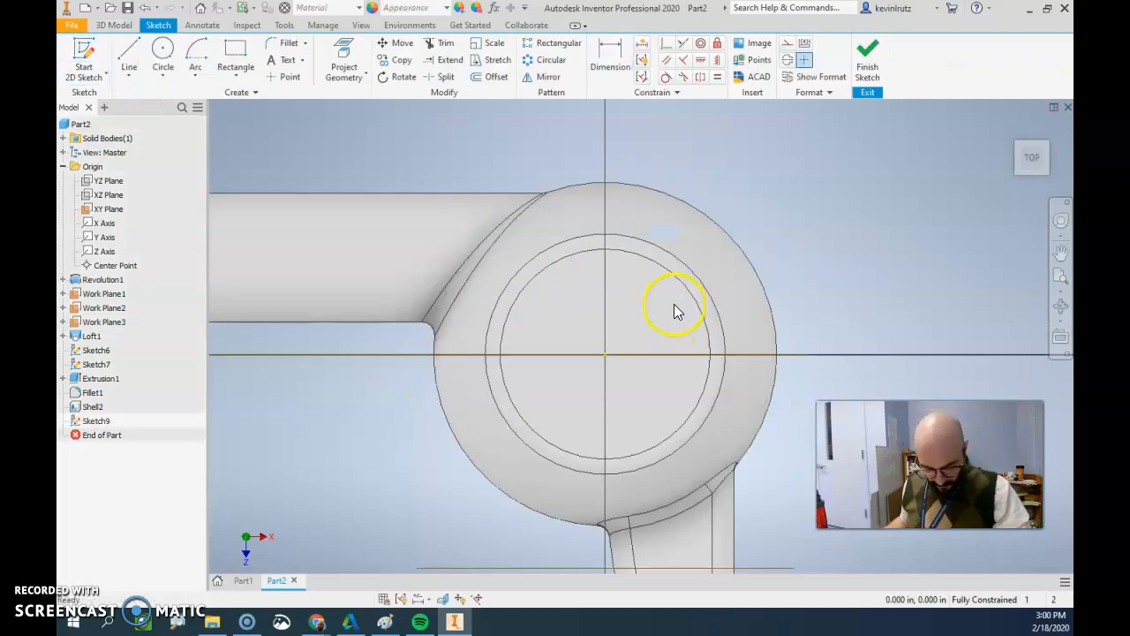
Draw a 0.5 in wide by 0.125 in high rectangle in the upper-right quadrant of the dome's top face.
left_click(230, 49)
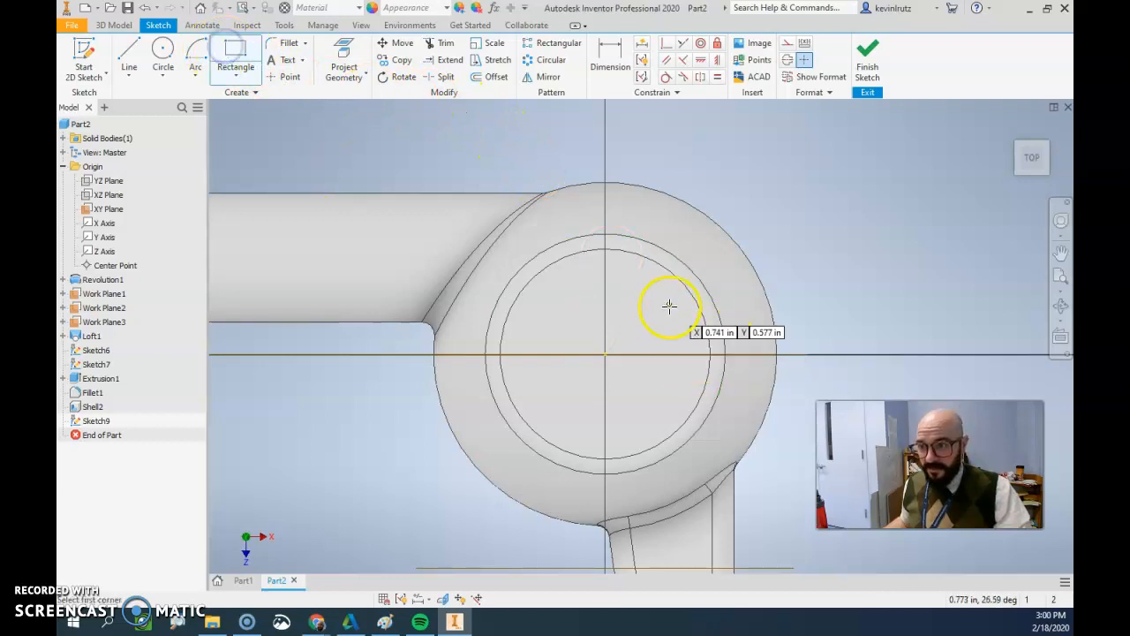
left_click(667, 299)
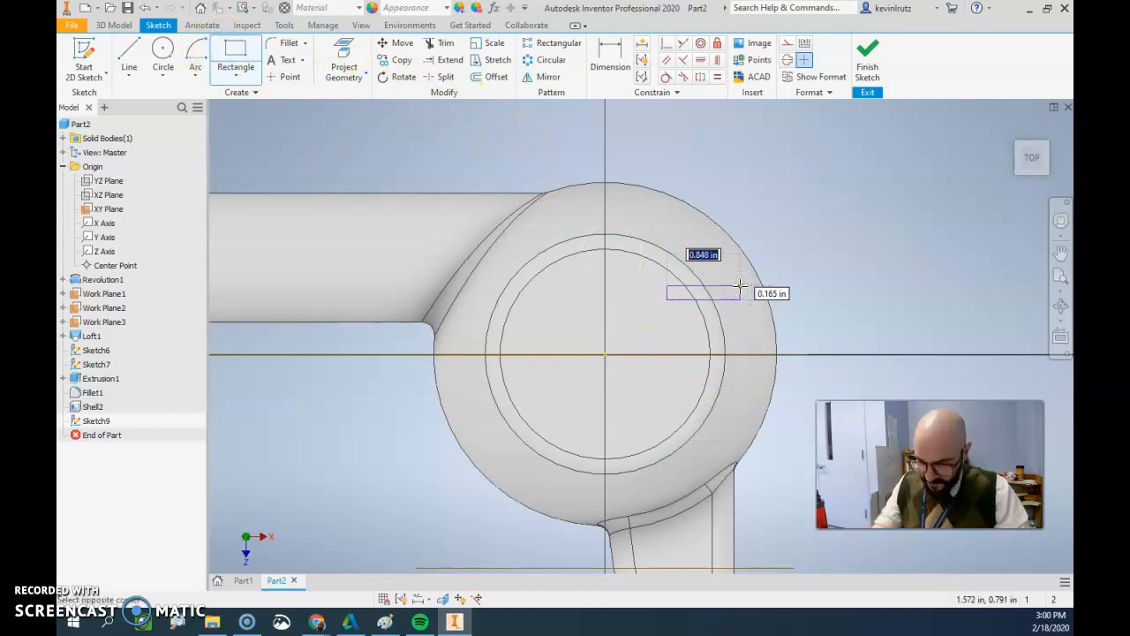
key("Tab")
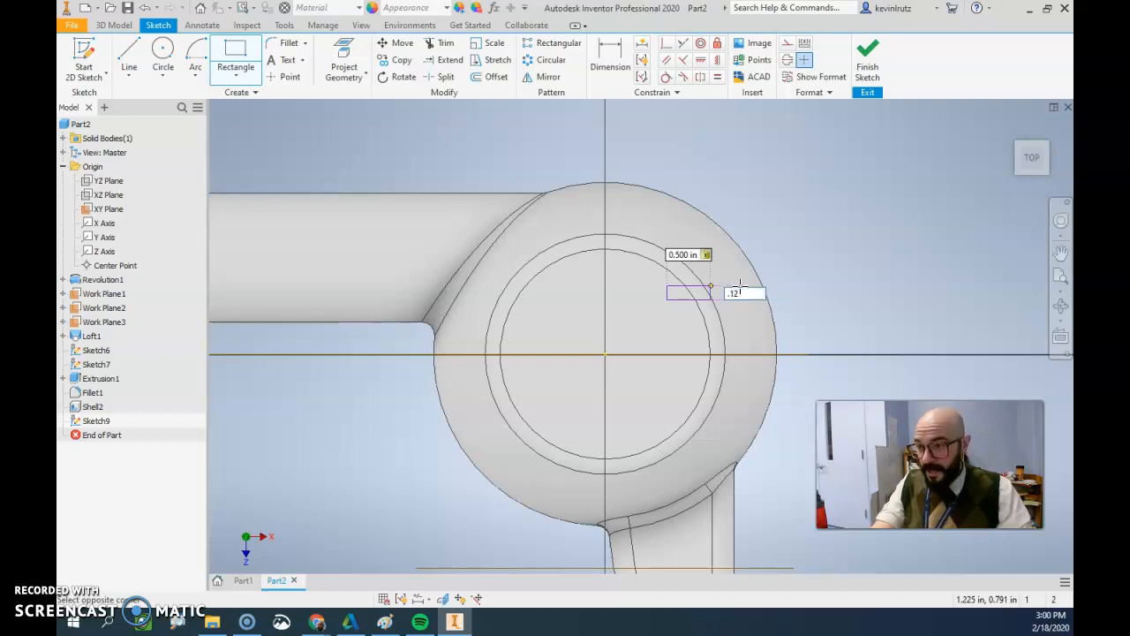
type(".125")
key("Return")
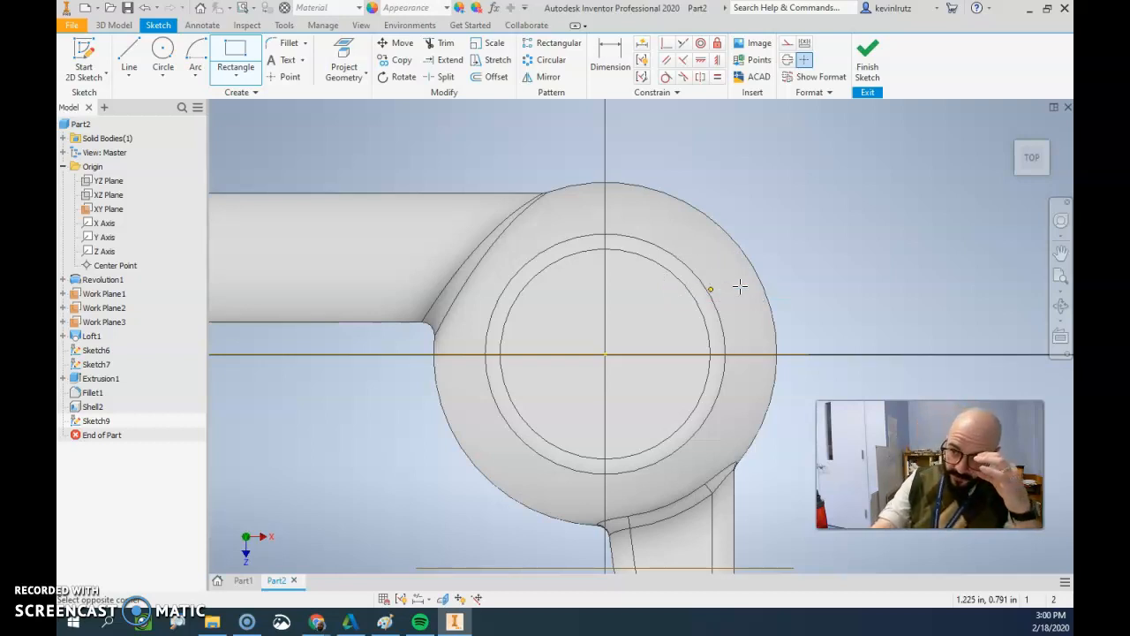
Dimension the rectangle's lower edge 1.170 in from the dome's horizontal centre axis.
left_click(617, 65)
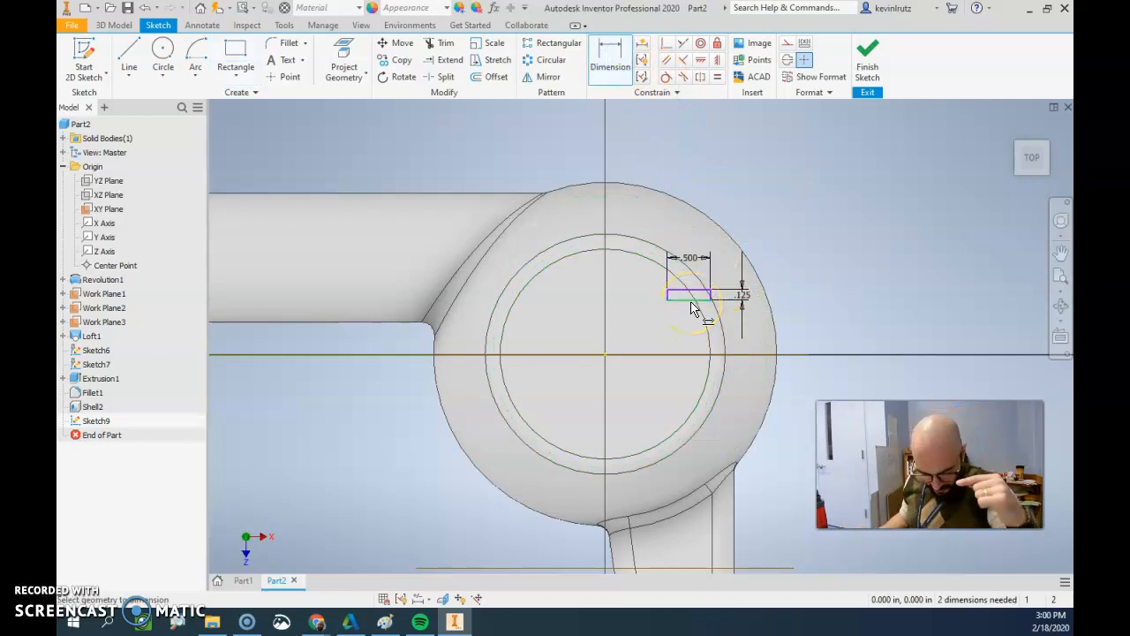
left_click(692, 305)
left_click(690, 346)
left_click(688, 340)
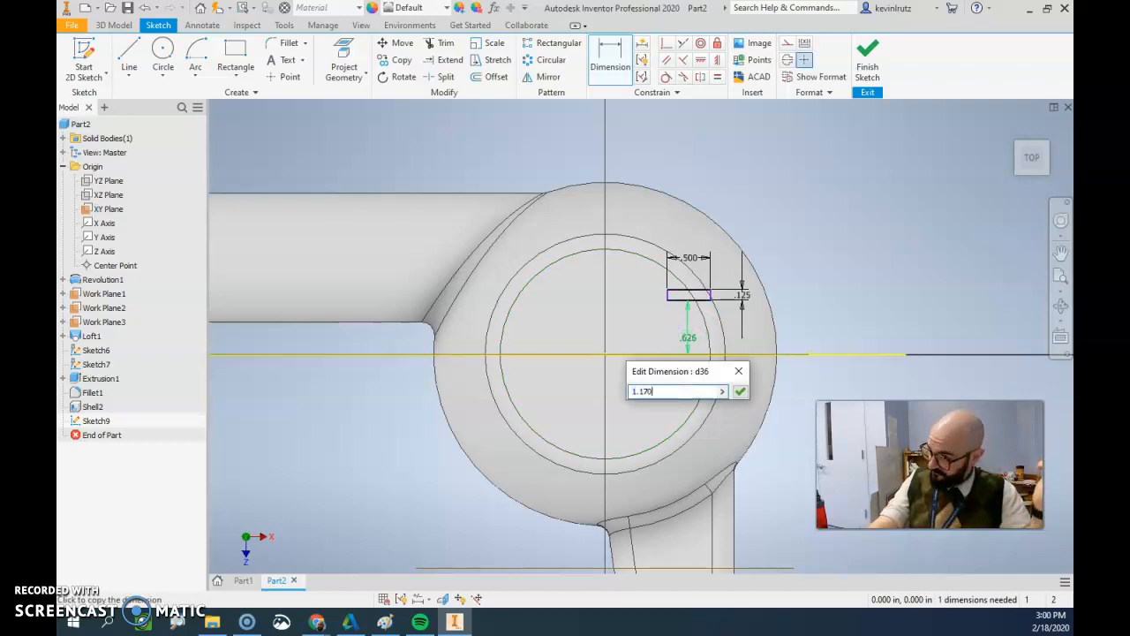
key("Return")
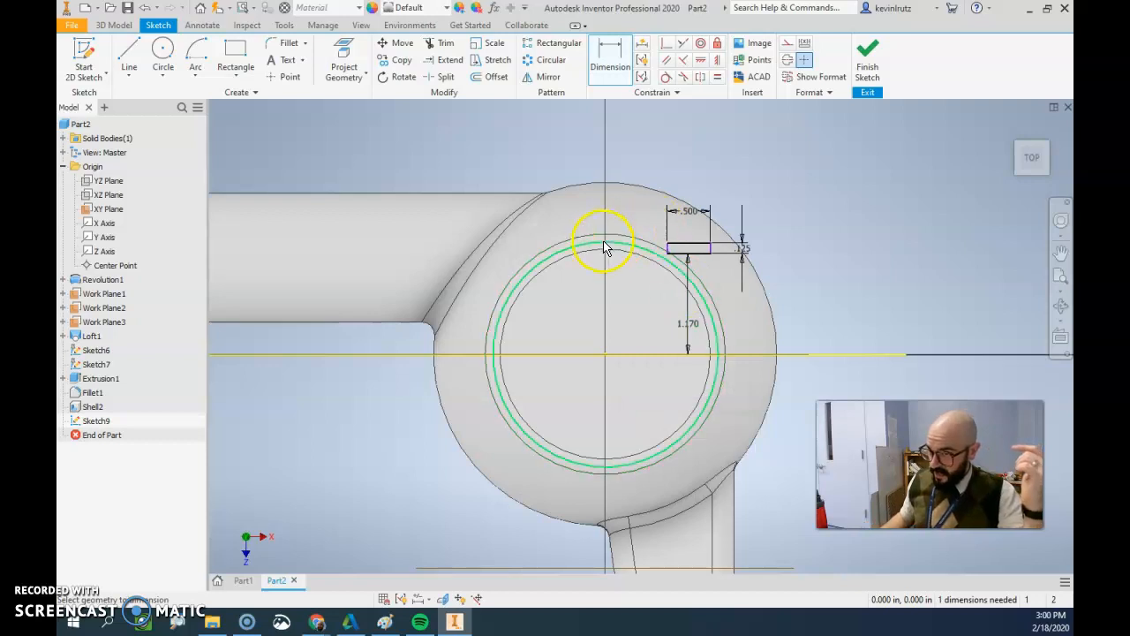
Dimension the rectangle's horizontal position from the YZ plane as 1.450 in.
left_click(669, 247)
left_click(607, 252)
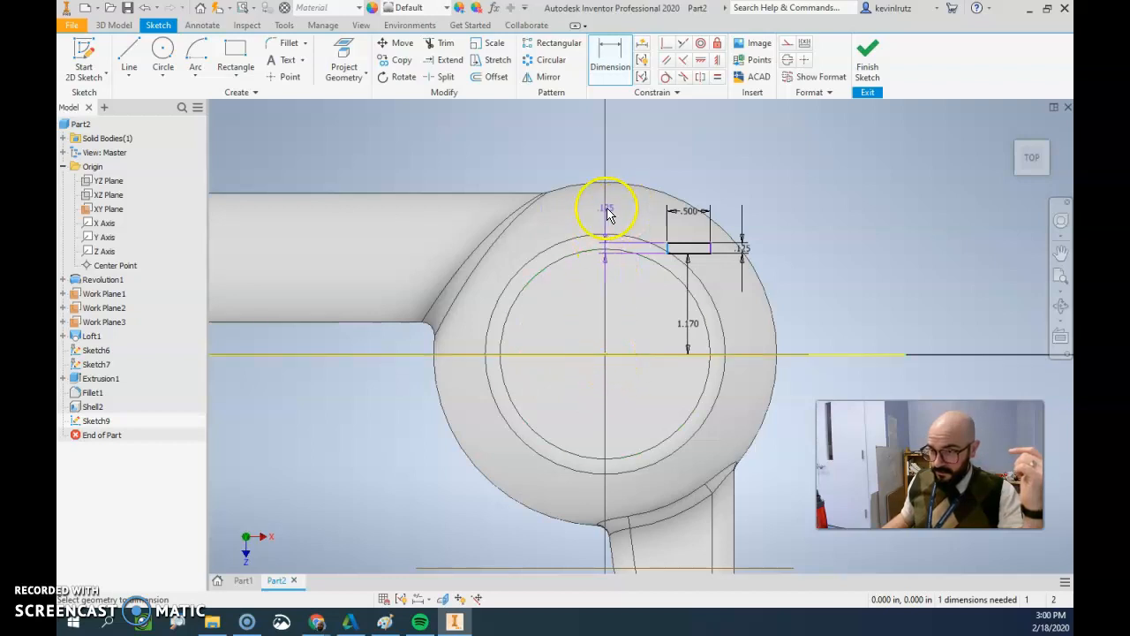
left_click(110, 182)
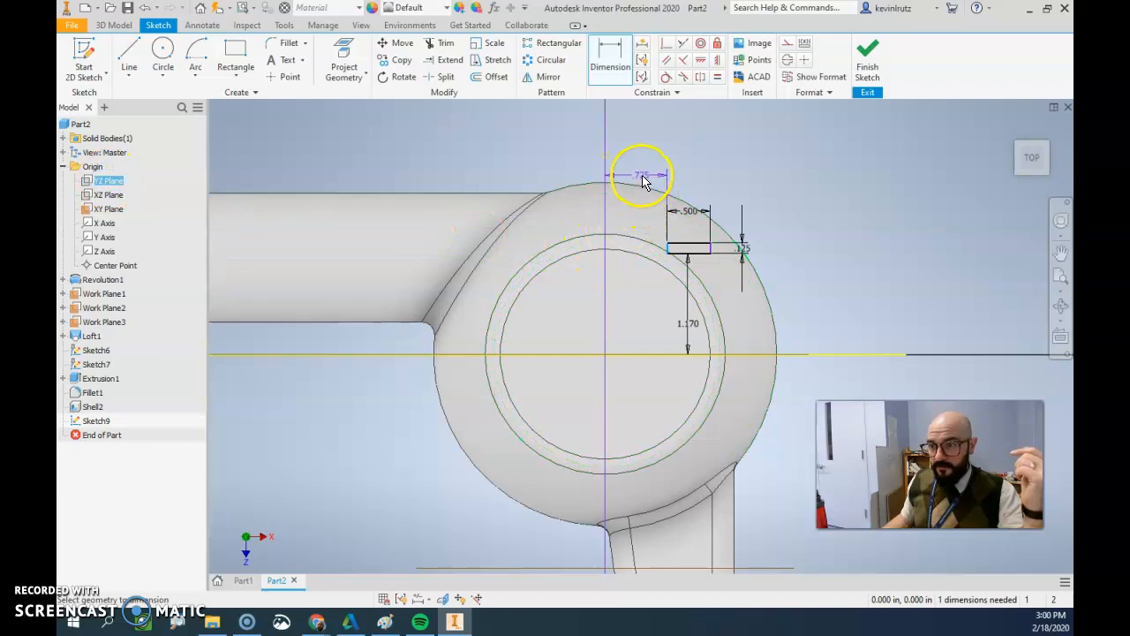
left_click(642, 176)
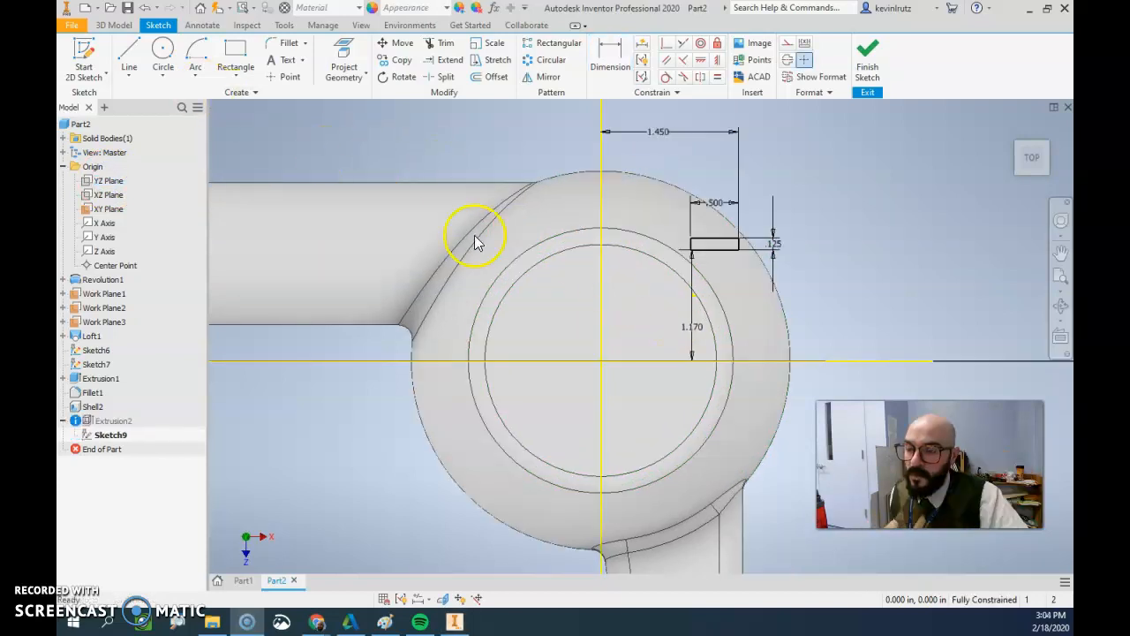
Replace the rectangle's vertical position dimension with 1.17 in from its upper edge to the horizontal axis, and finish the sketch.
left_click(684, 331)
key("Delete")
left_click(596, 52)
left_click(725, 238)
left_click(705, 360)
left_click(902, 306)
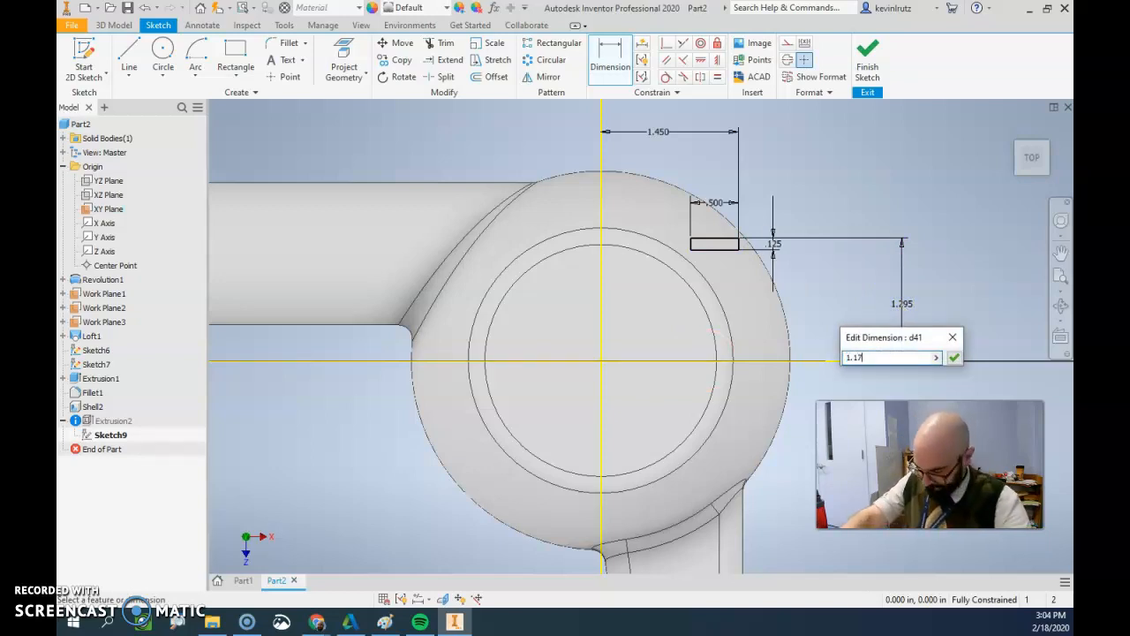
key("Return")
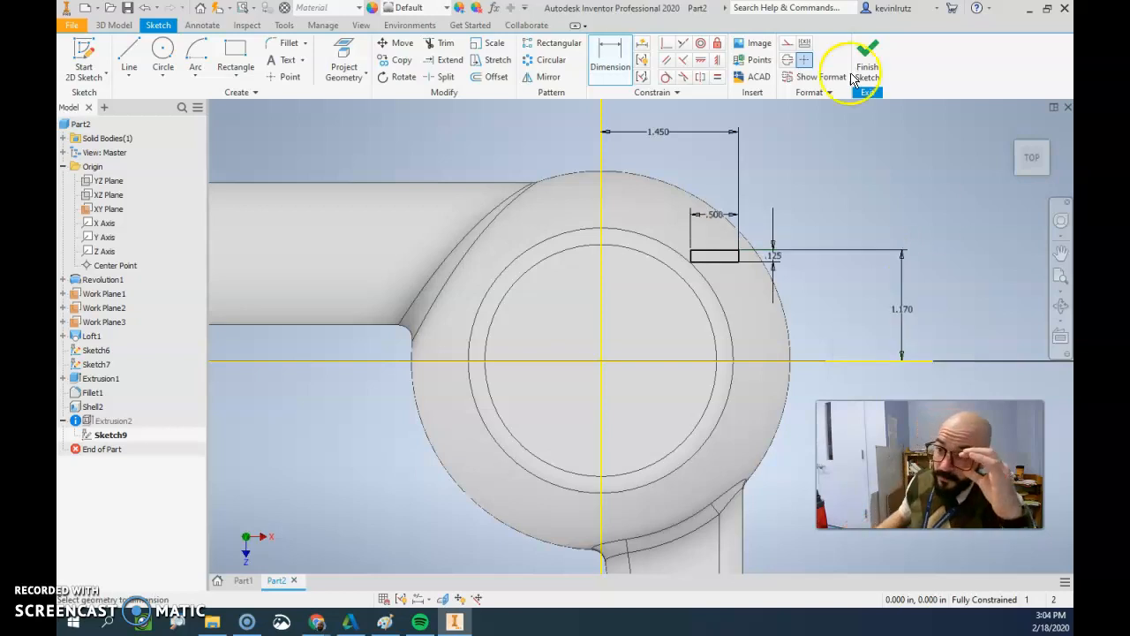
left_click(865, 72)
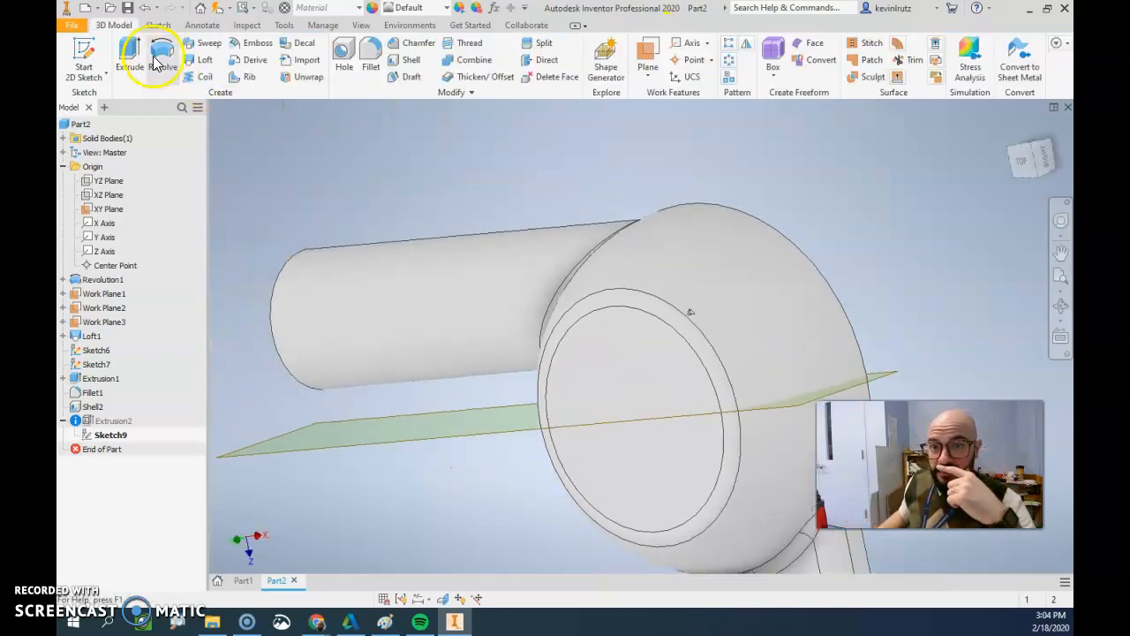
left_click(148, 60)
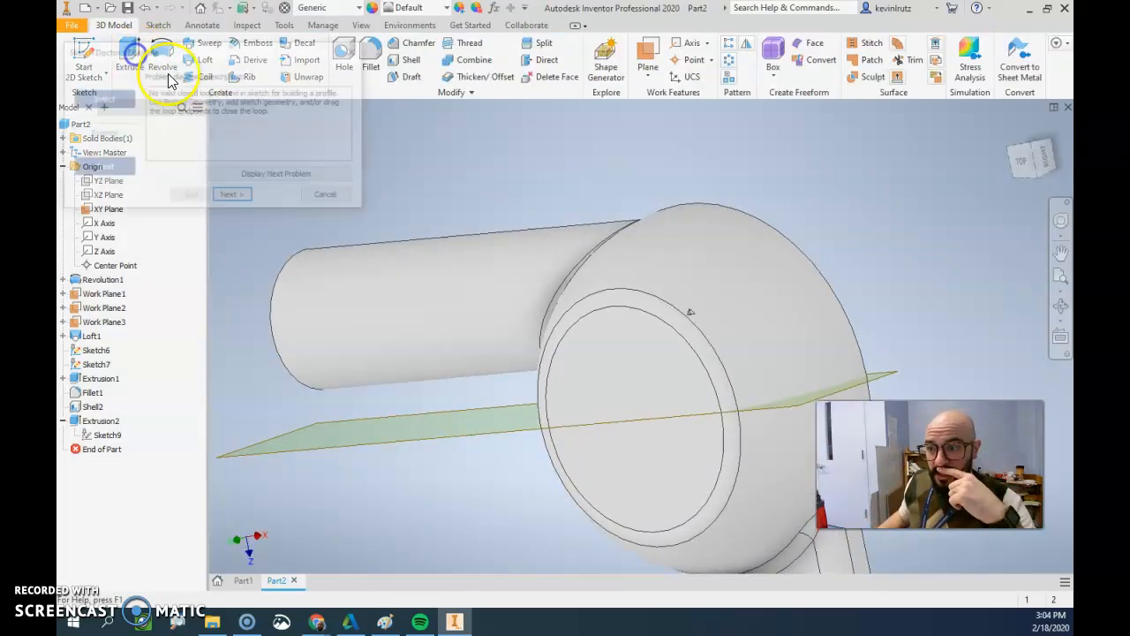
left_click(331, 198)
Start a rectangular pattern with the small slot cut Extrusion2 on the dome's top as the feature.
scroll(700, 335, "up", 5)
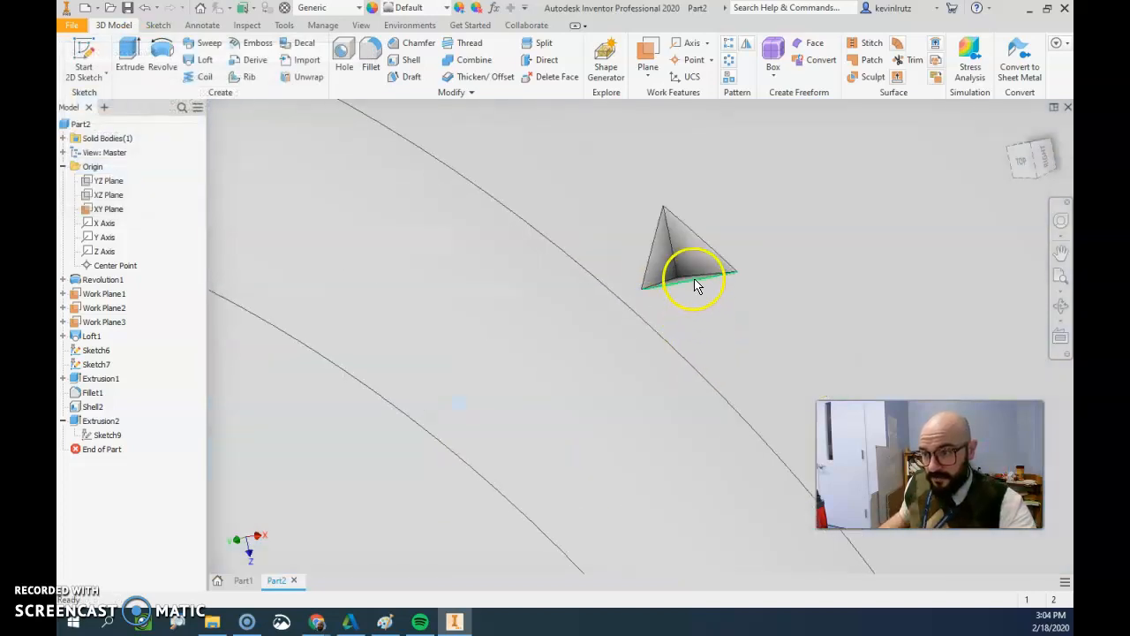
scroll(698, 272, "down", 4)
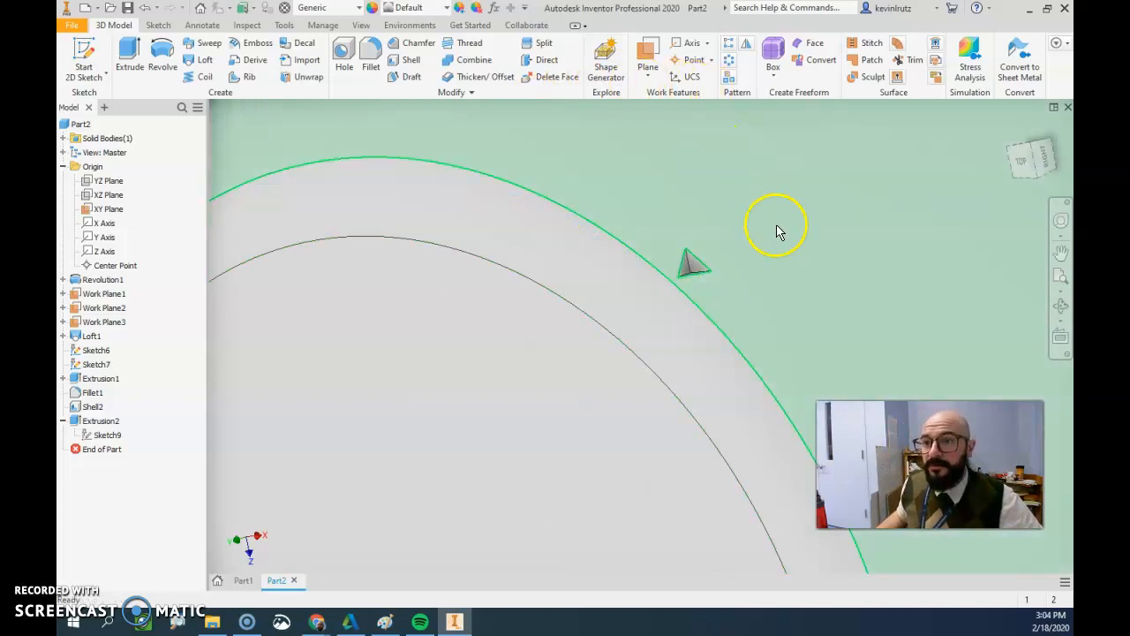
scroll(694, 247, "down", 5)
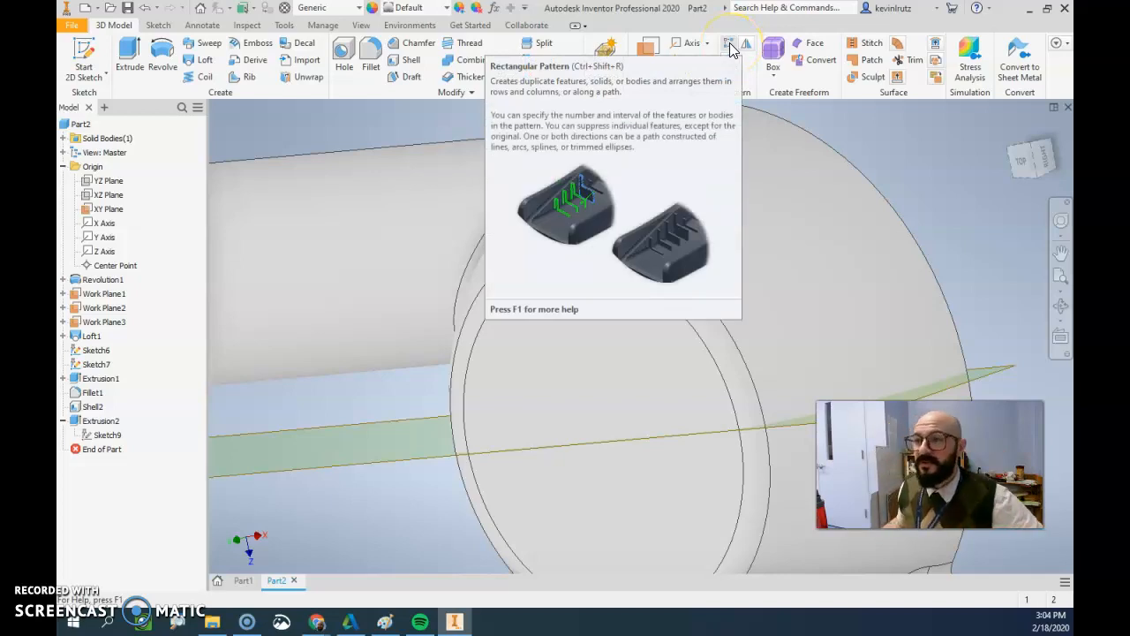
left_click(729, 49)
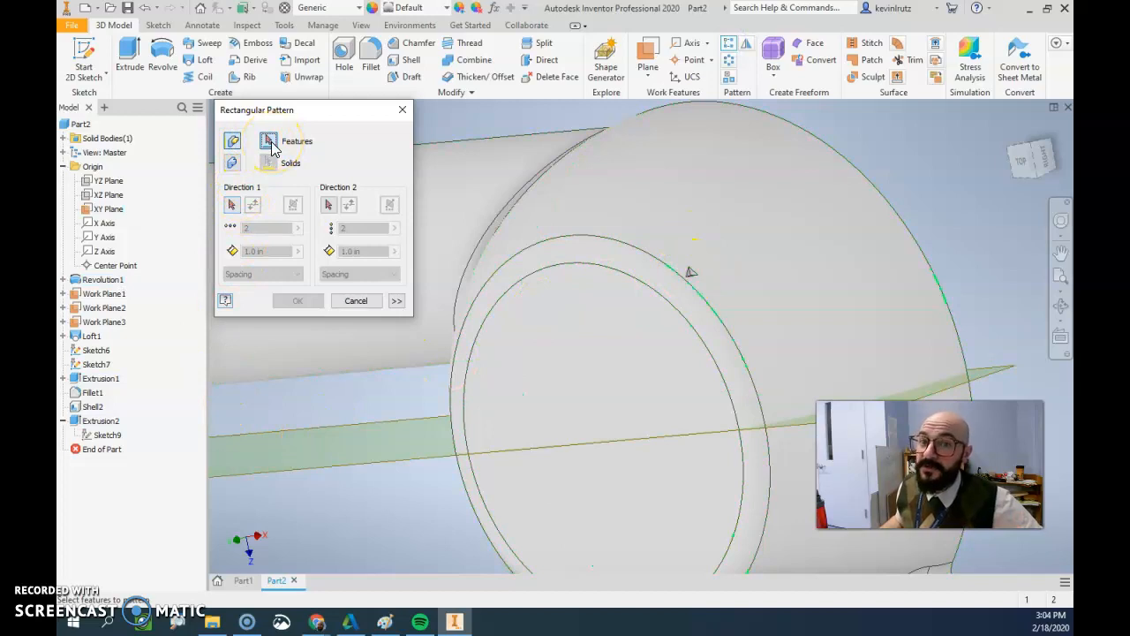
left_click(104, 423)
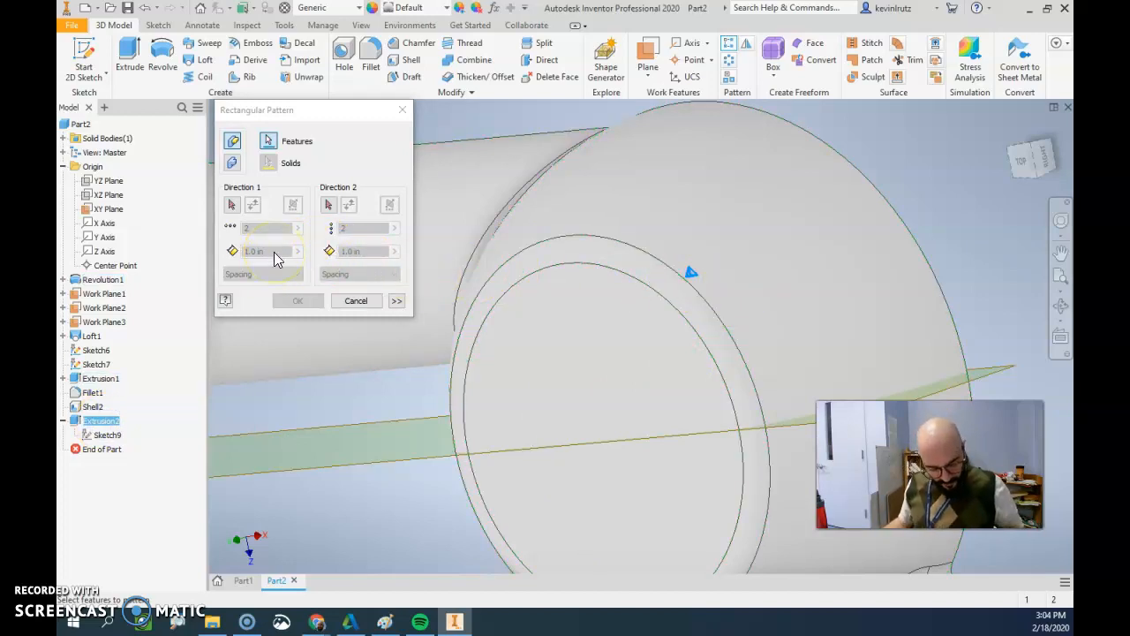
Set the pattern's first direction along the barrel's straight edge and the second along the handle's straight side edge.
left_click(232, 206)
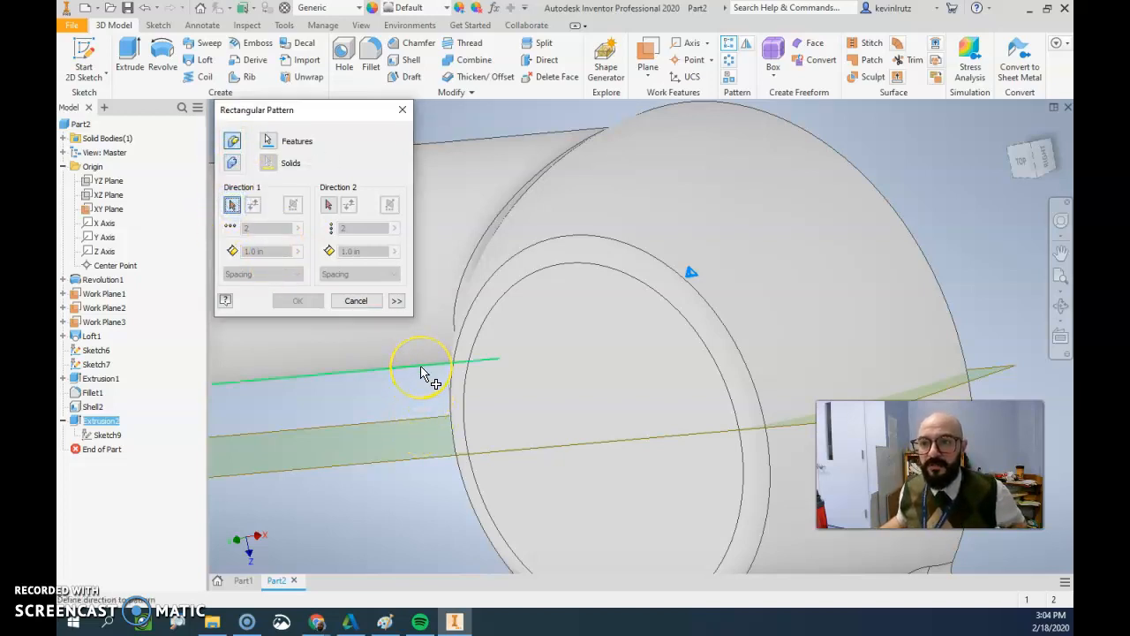
scroll(422, 373, "down", 3)
left_click(422, 371)
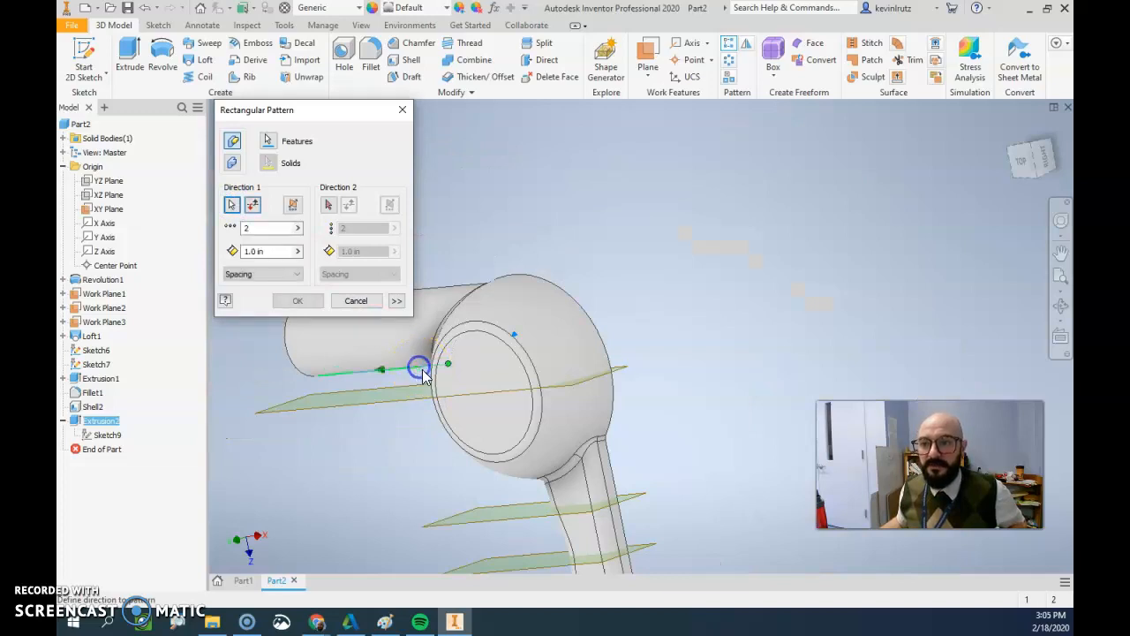
left_click(329, 204)
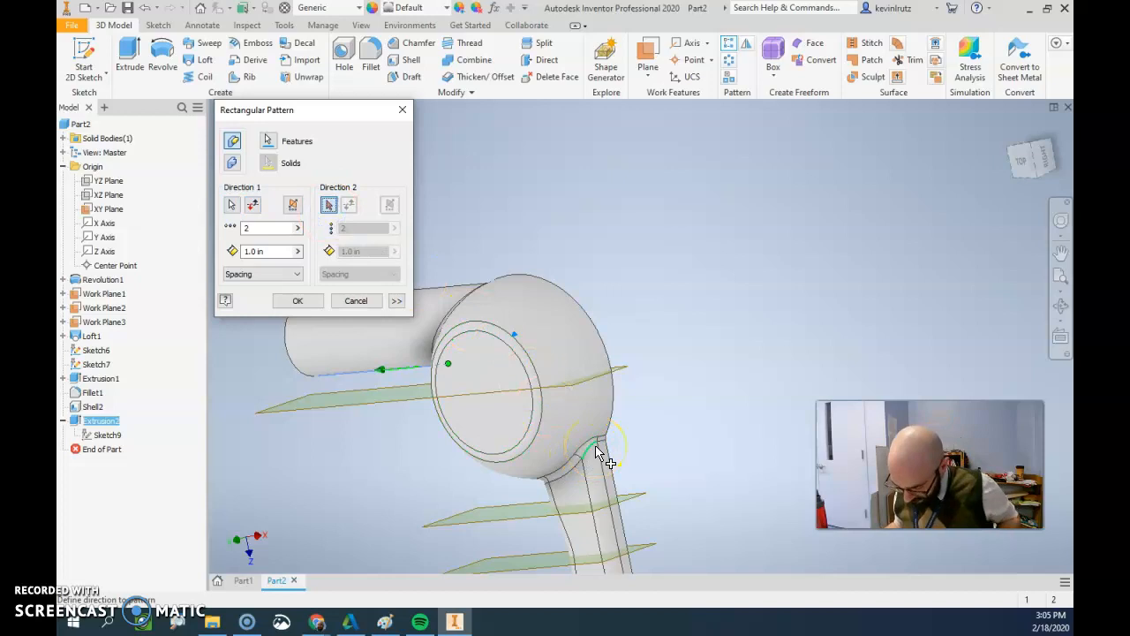
left_click(618, 472)
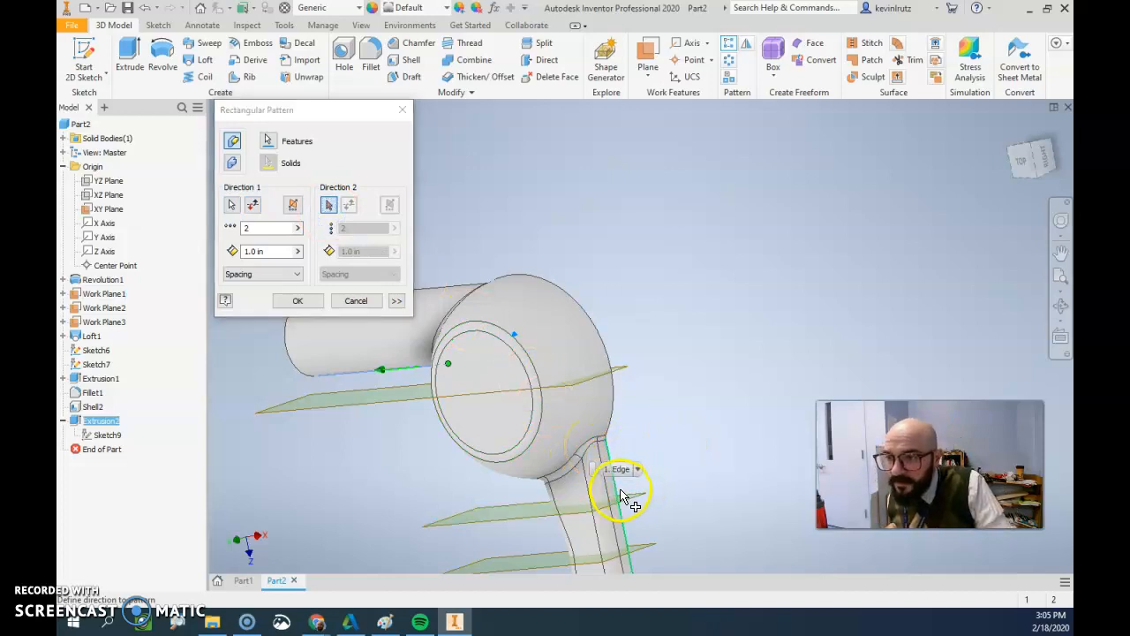
left_click(621, 488)
Create the slot pattern with 5 occurrences spaced 0.6 in along the barrel and 10 spaced 0.25 in along the handle.
left_click_drag(258, 228, 218, 235)
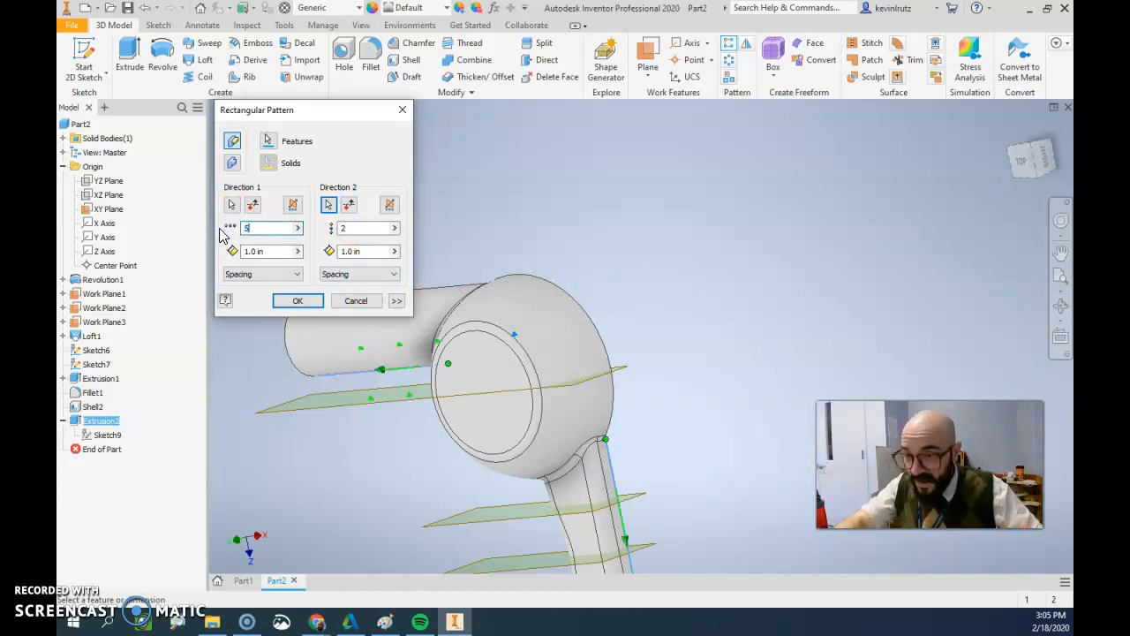
left_click_drag(247, 250, 207, 253)
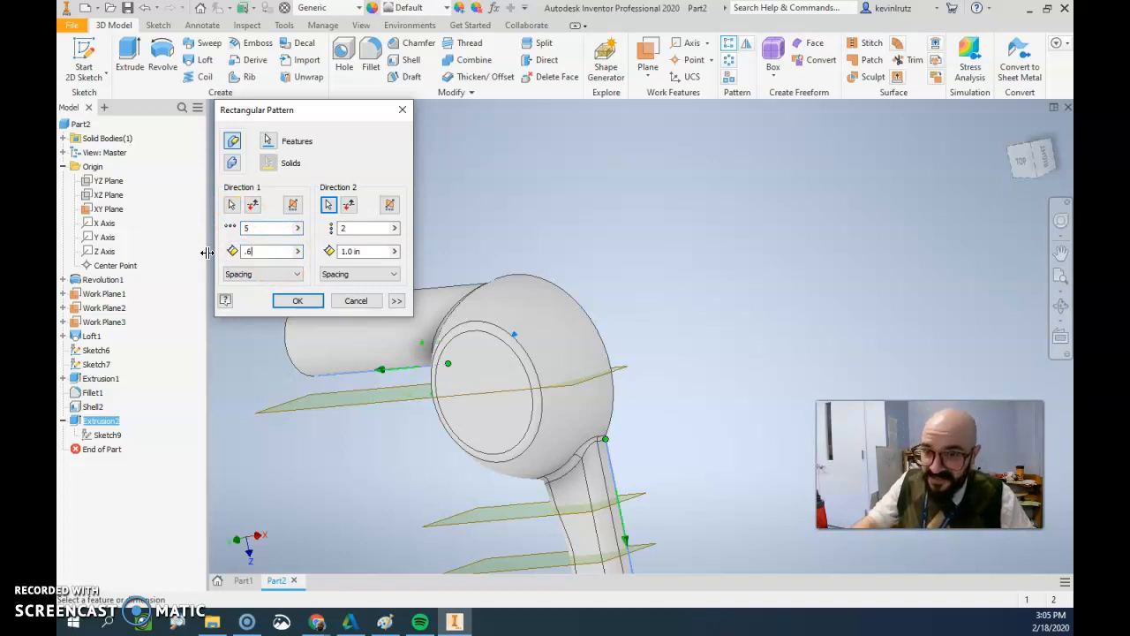
left_click_drag(370, 227, 336, 228)
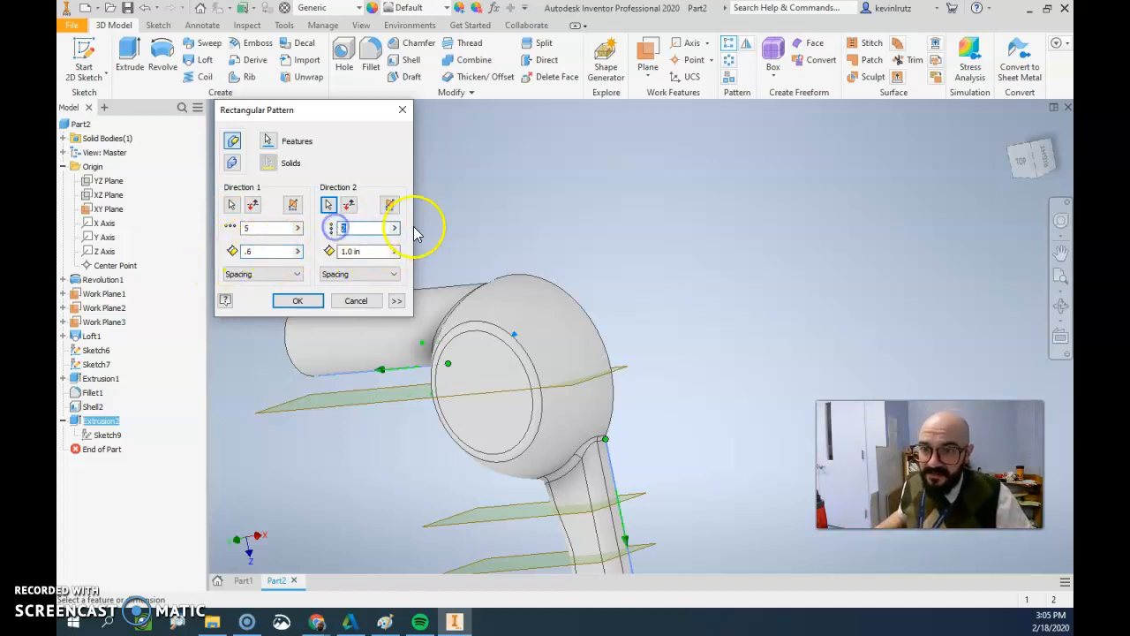
type("1")
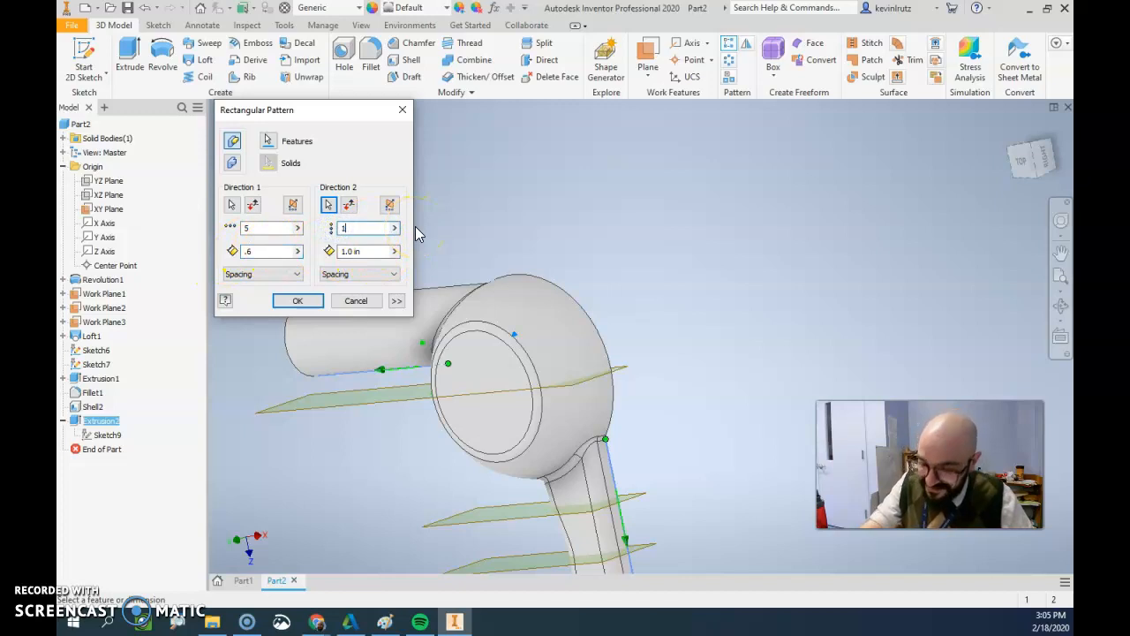
type("0")
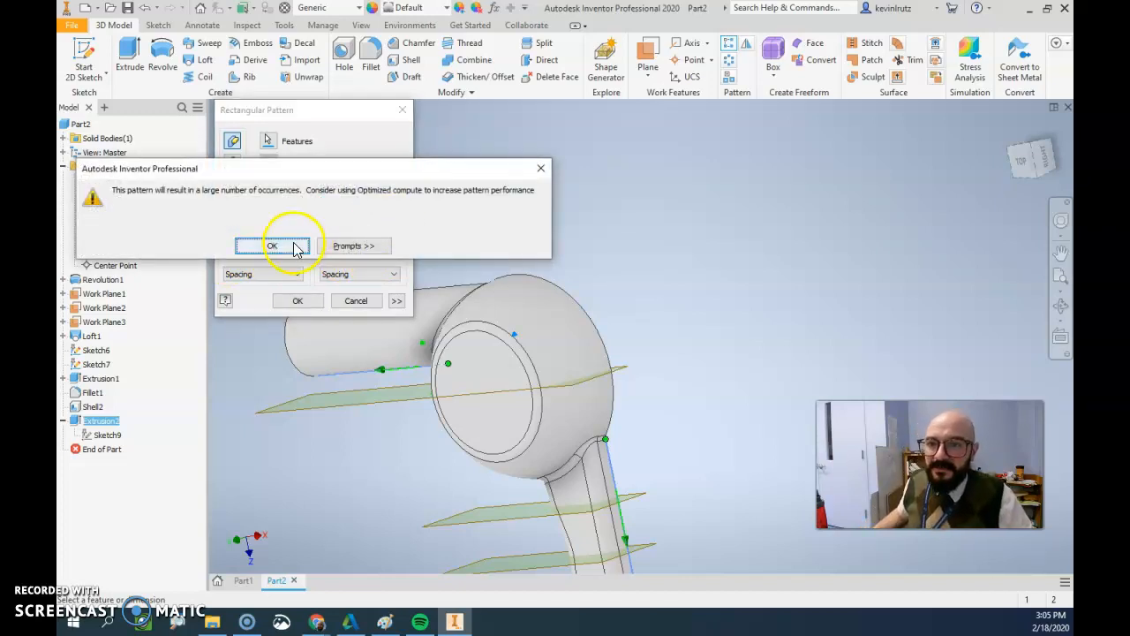
left_click(293, 249)
left_click_drag(369, 251, 298, 252)
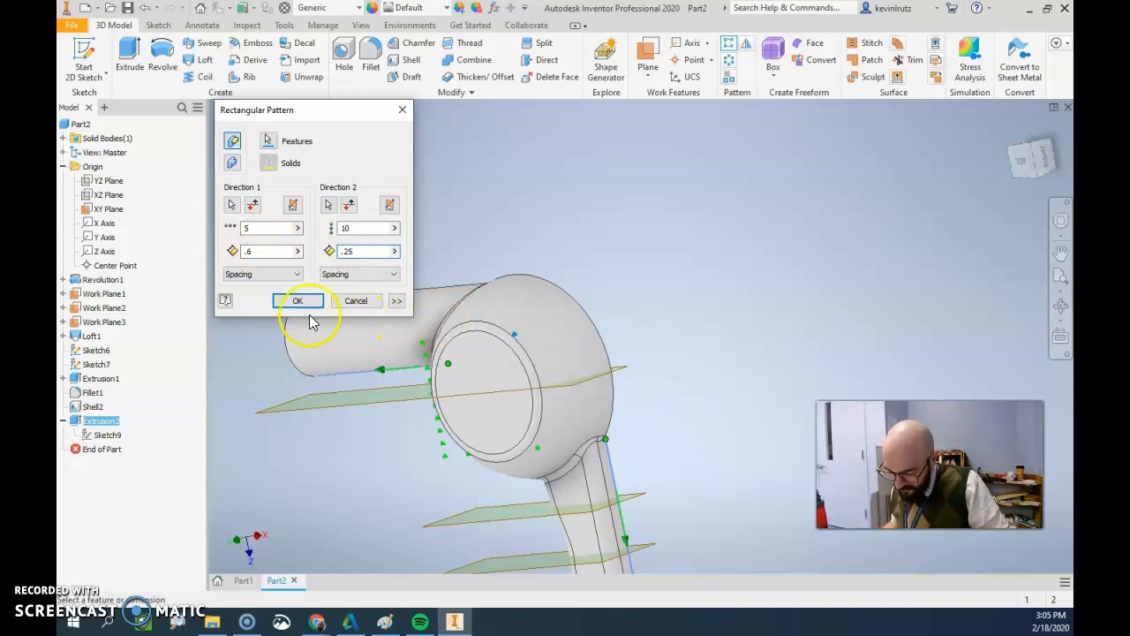
left_click(287, 300)
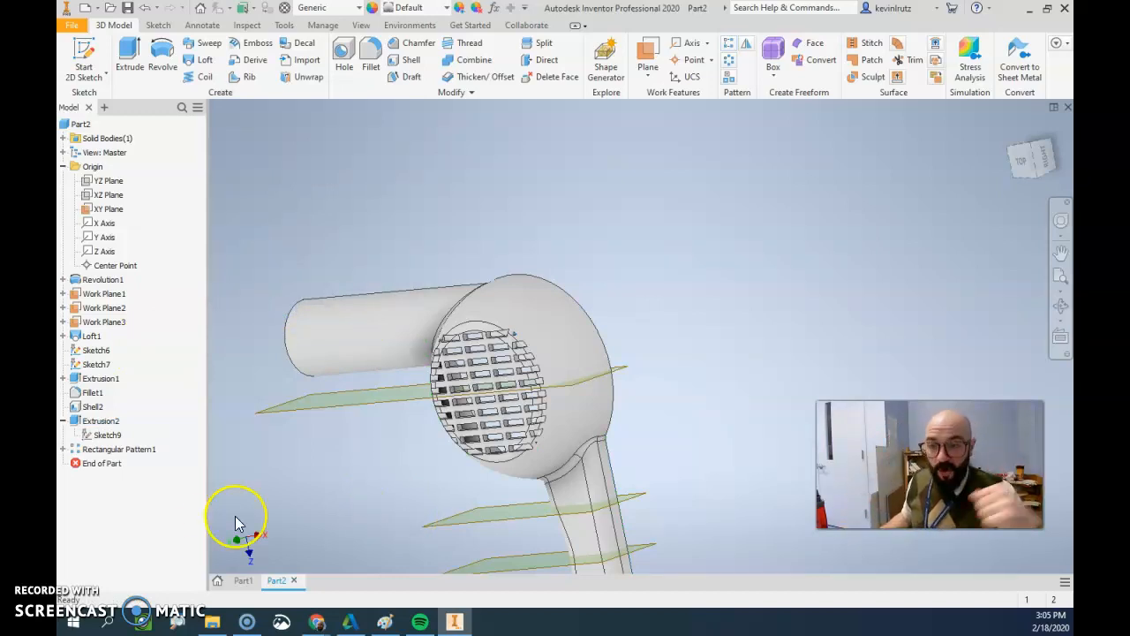
Start a sketch on the shell's flat bottom rim and project its outer edge.
middle_click_drag(547, 353, 456, 348, "shift")
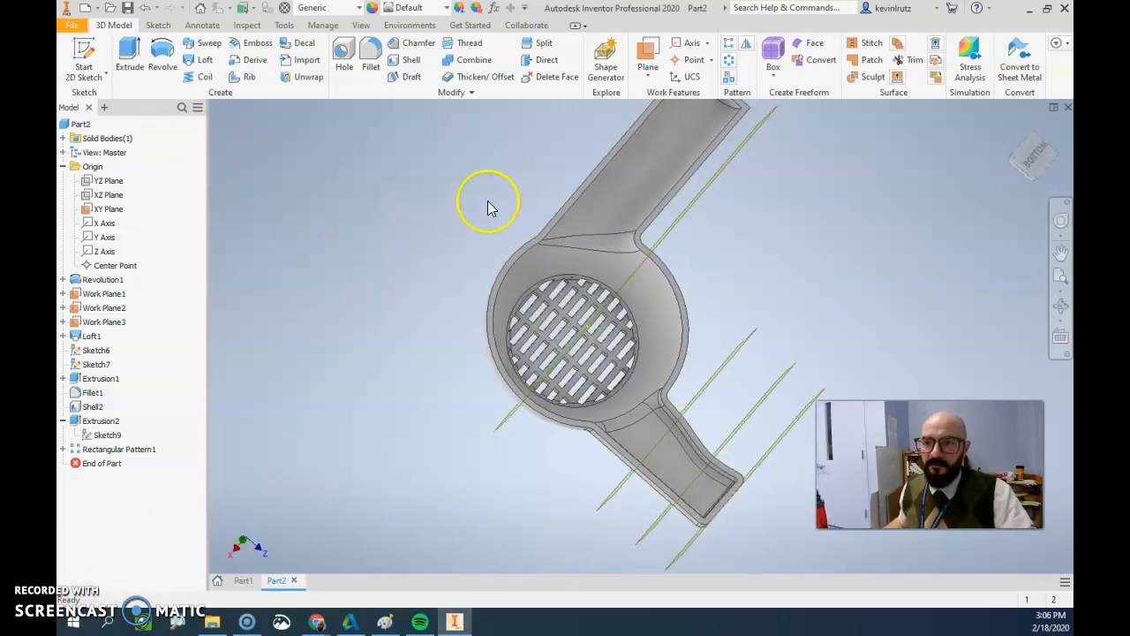
left_click(84, 54)
left_click(543, 245)
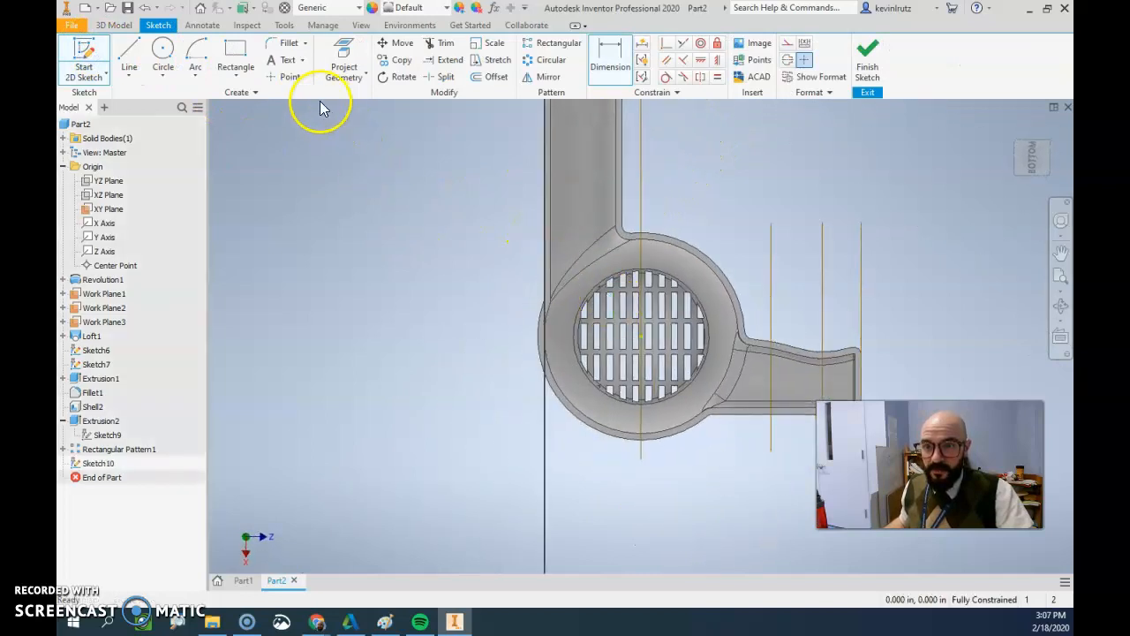
left_click(344, 63)
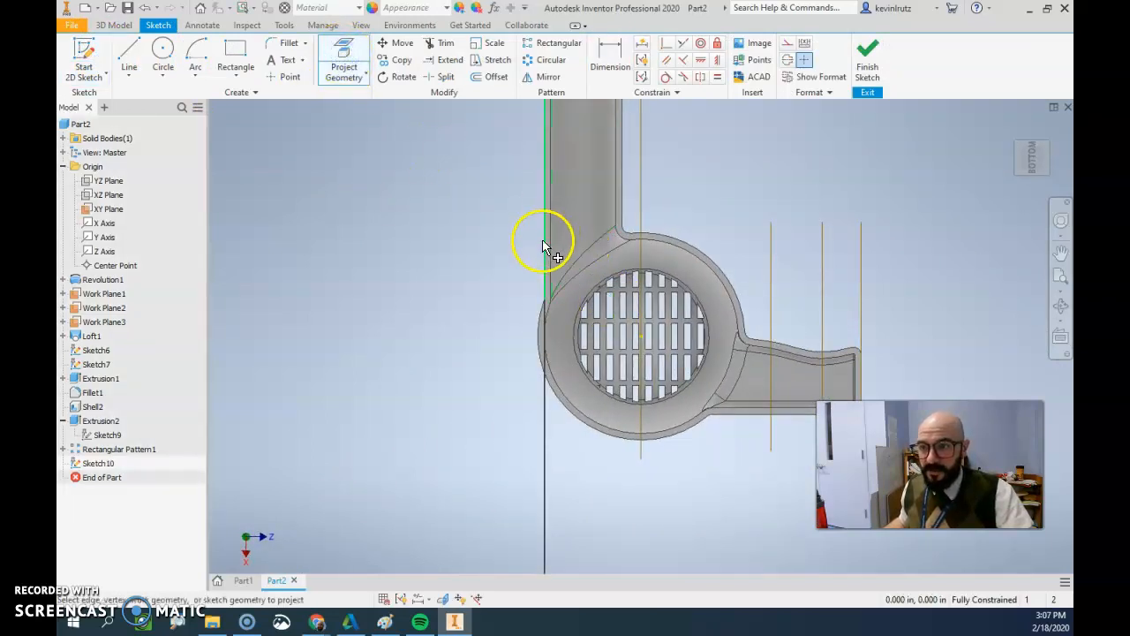
scroll(544, 249, "down", 3)
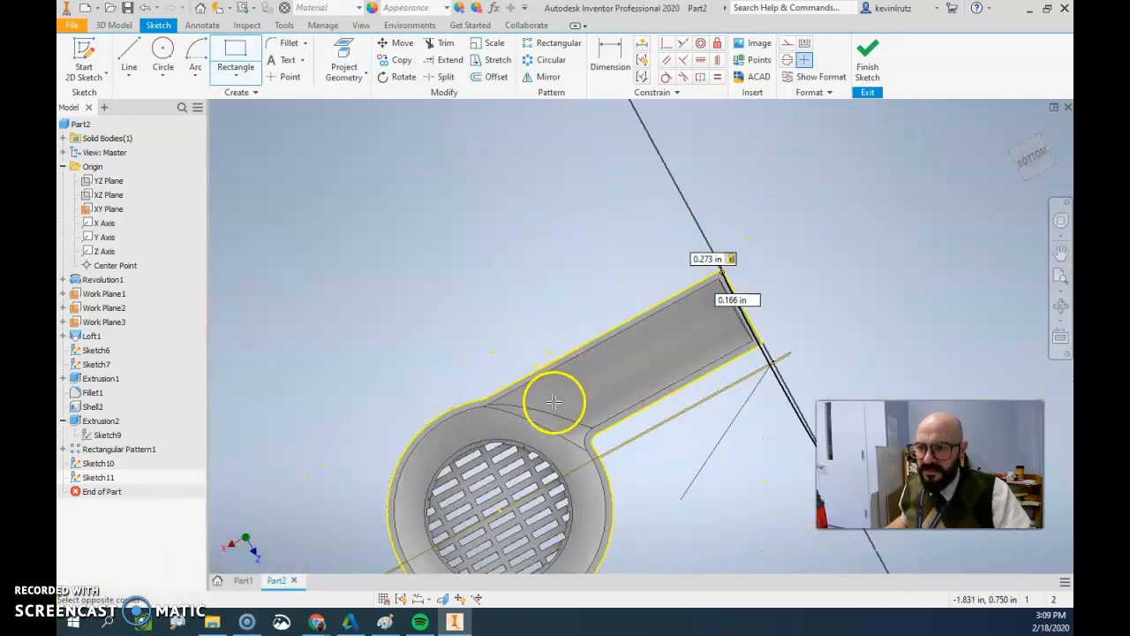
Draw a 0.063 by 0.125 in rectangle at the corner of the barrel's end face, starting from the shell's rim.
middle_click_drag(553, 402, 560, 257)
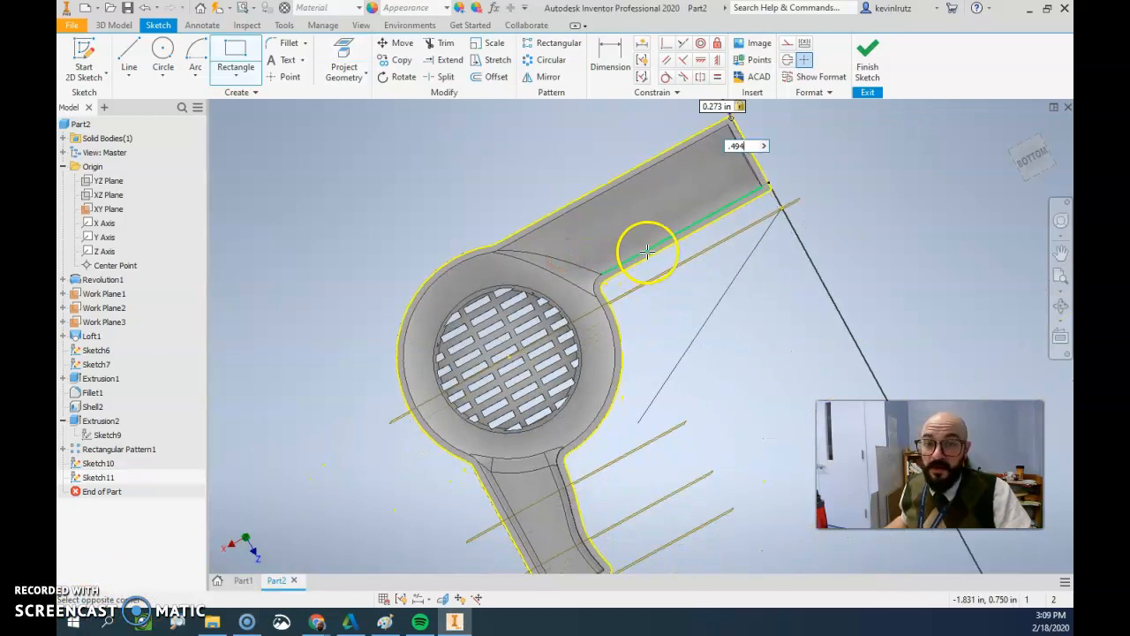
middle_click_drag(630, 249, 568, 301, "shift")
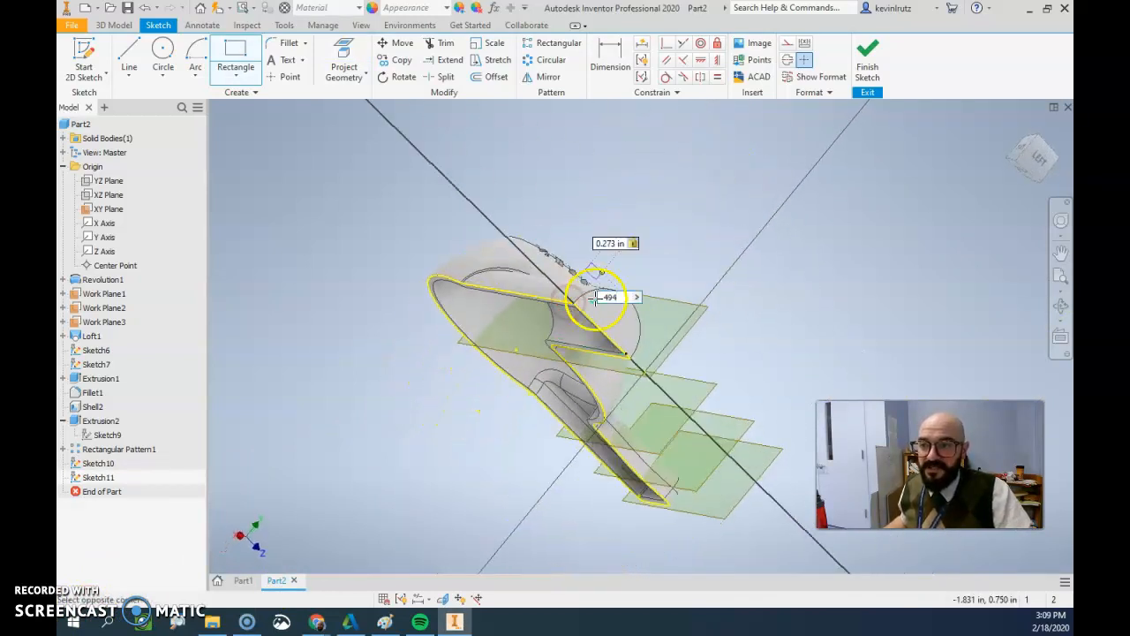
left_click_drag(596, 299, 595, 297, "shift")
middle_click_drag(595, 297, 583, 293, "shift")
scroll(542, 240, "up", 5)
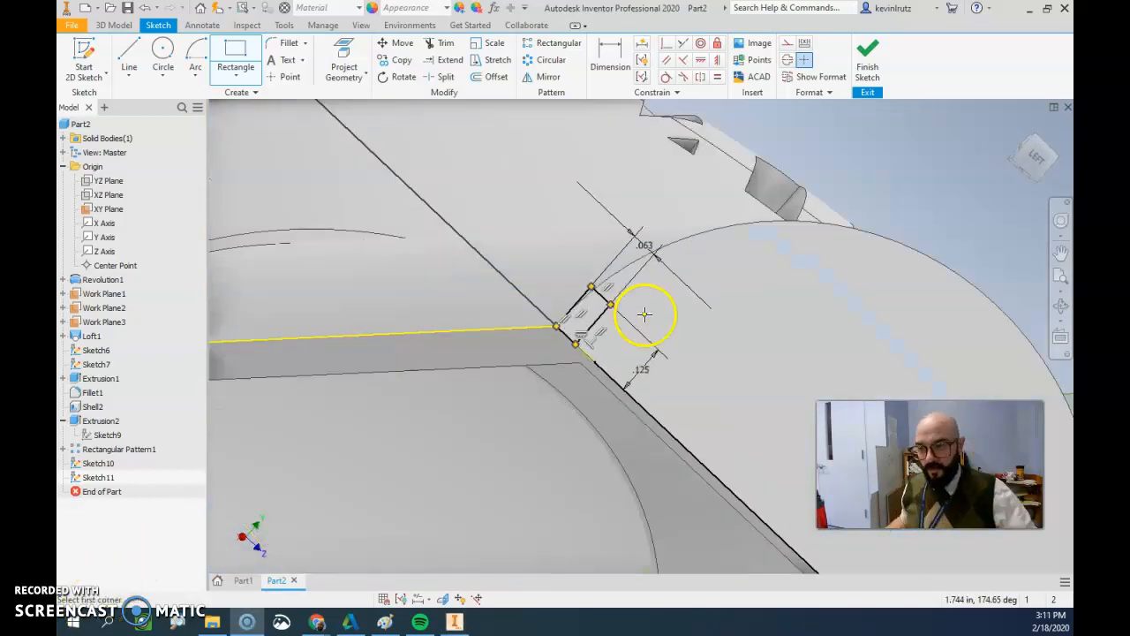
scroll(644, 315, "down", 3)
scroll(618, 338, "up", 3)
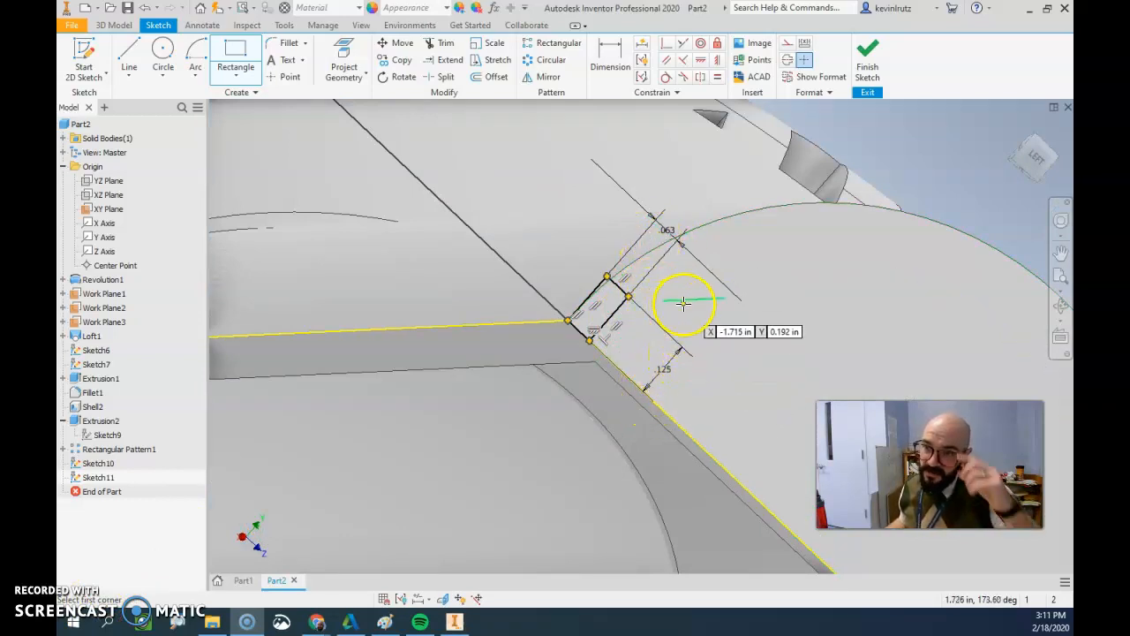
scroll(684, 304, "up", 3)
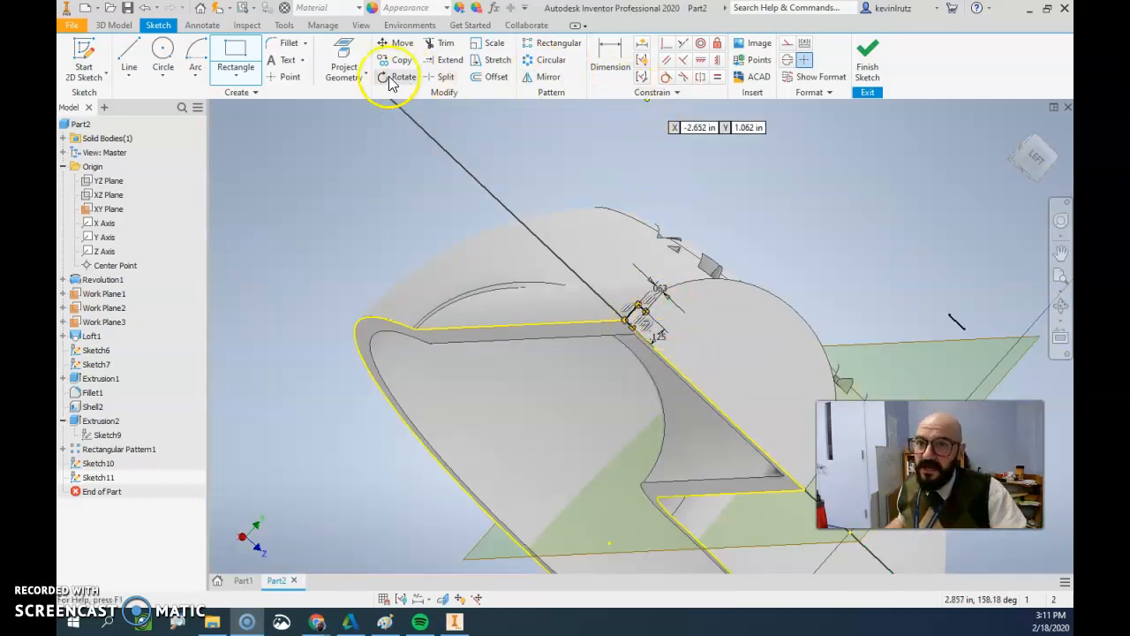
Finish the sketch and set up a sweep of the small rectangle along the shell's projected outer rim edge.
left_click(867, 60)
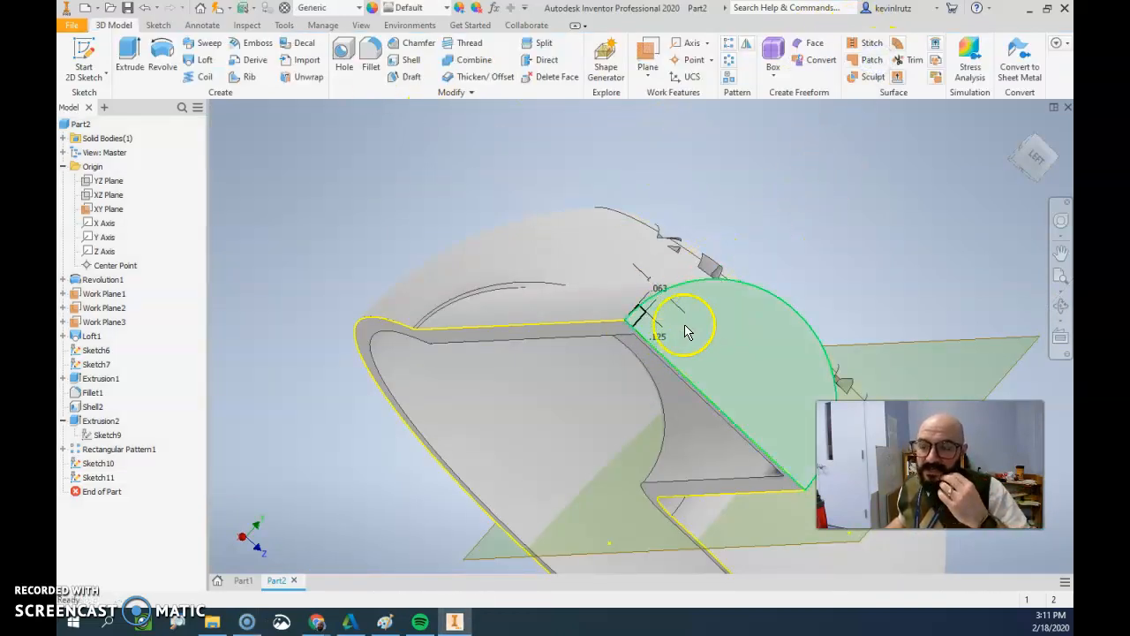
scroll(633, 323, "down", 3)
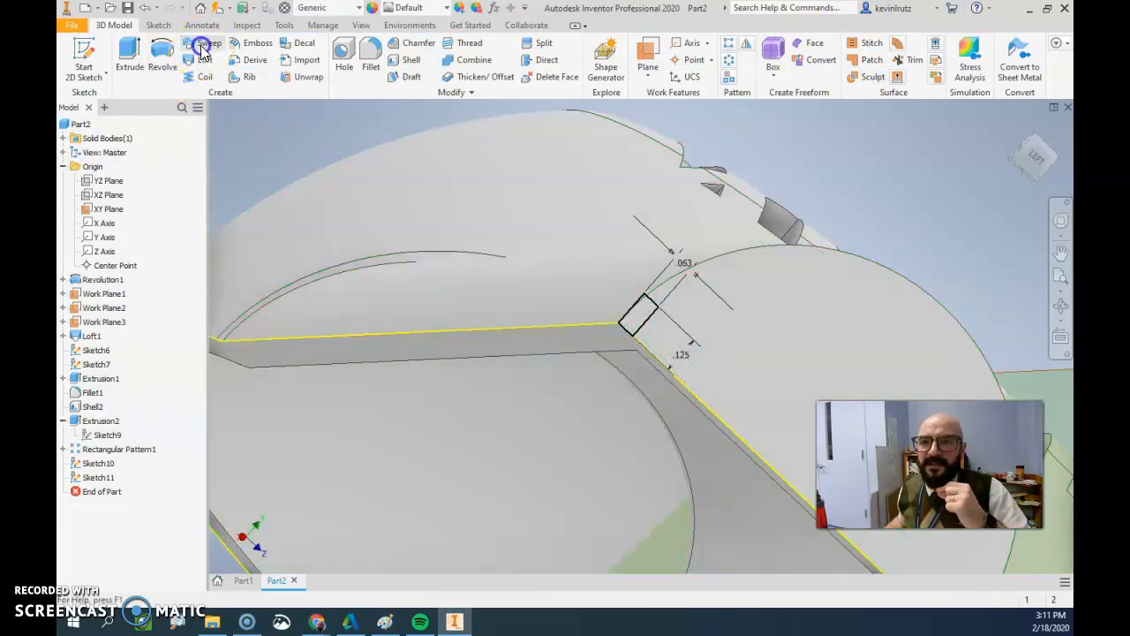
left_click(202, 46)
left_click(361, 250)
left_click(639, 322)
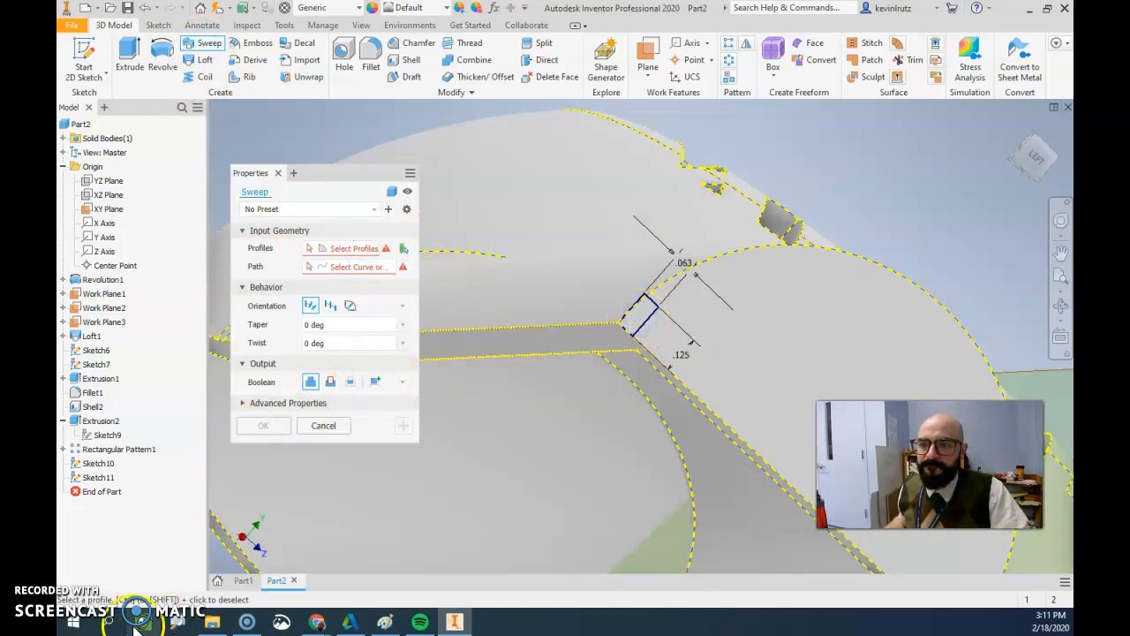
left_click(309, 266)
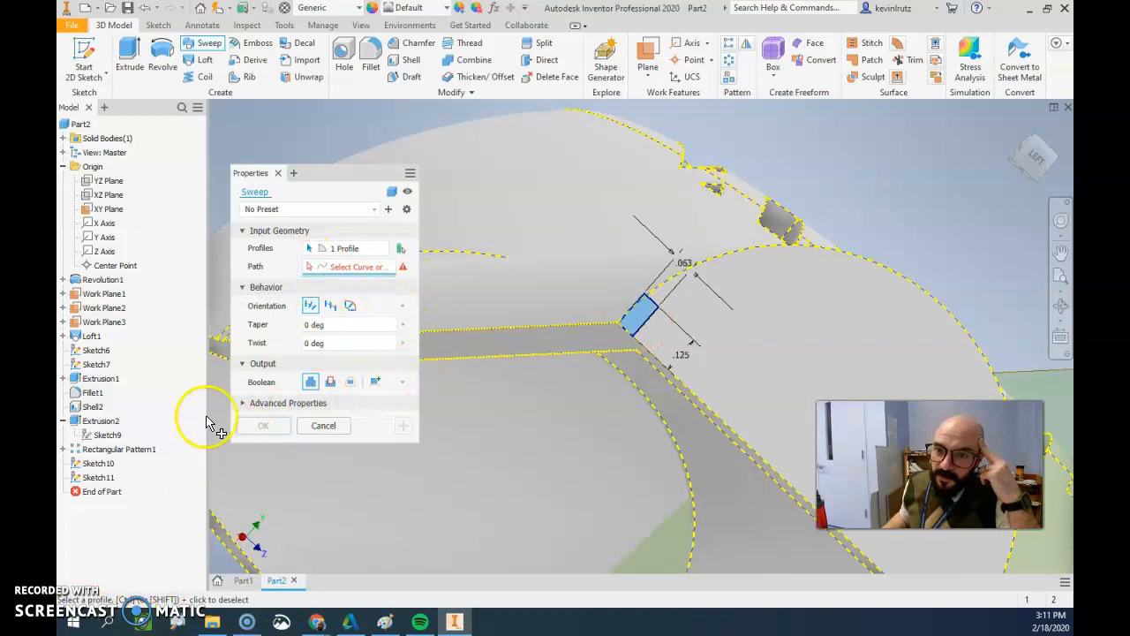
left_click(604, 330)
Make the sweep a cut and create it, removing the rectangular lip around the shell's rim.
scroll(602, 327, "down", 5)
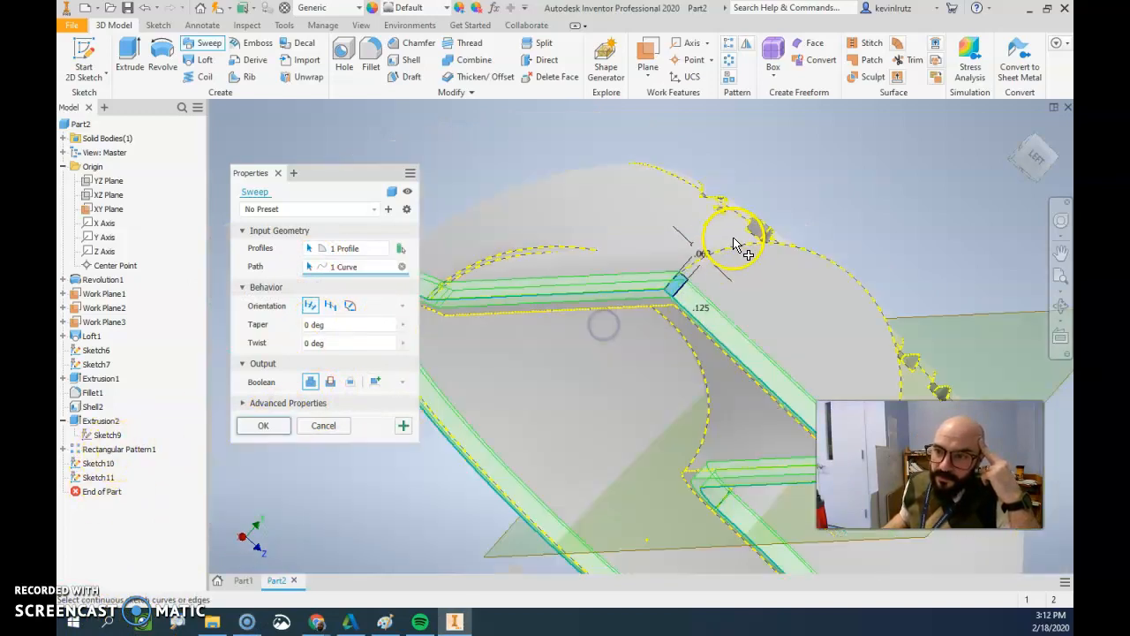
scroll(713, 294, "up", 5)
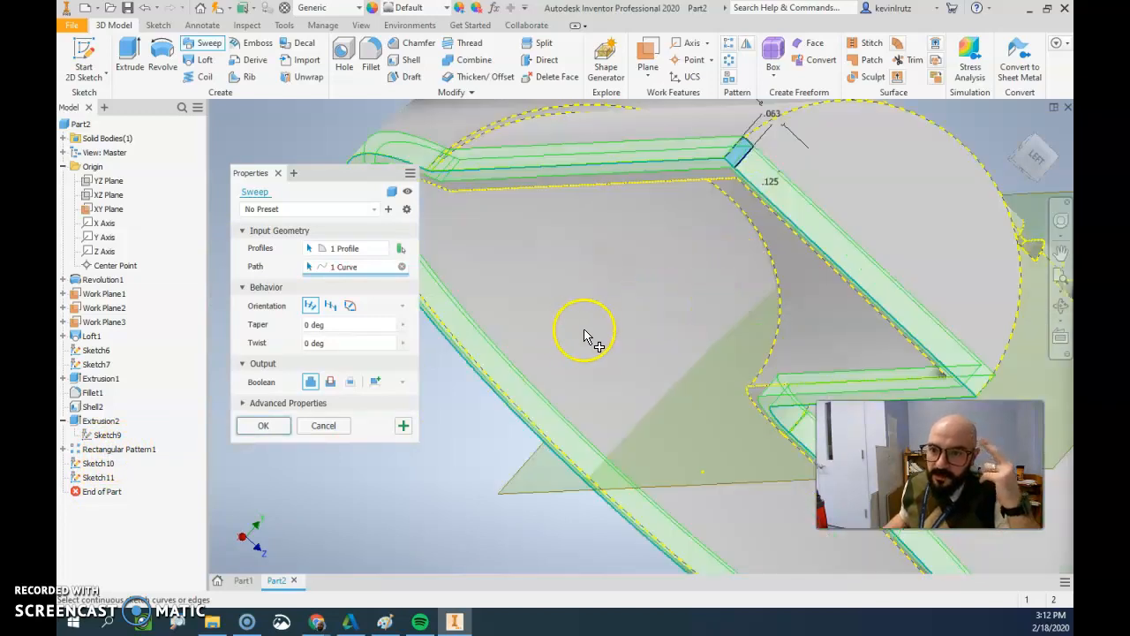
left_click(330, 383)
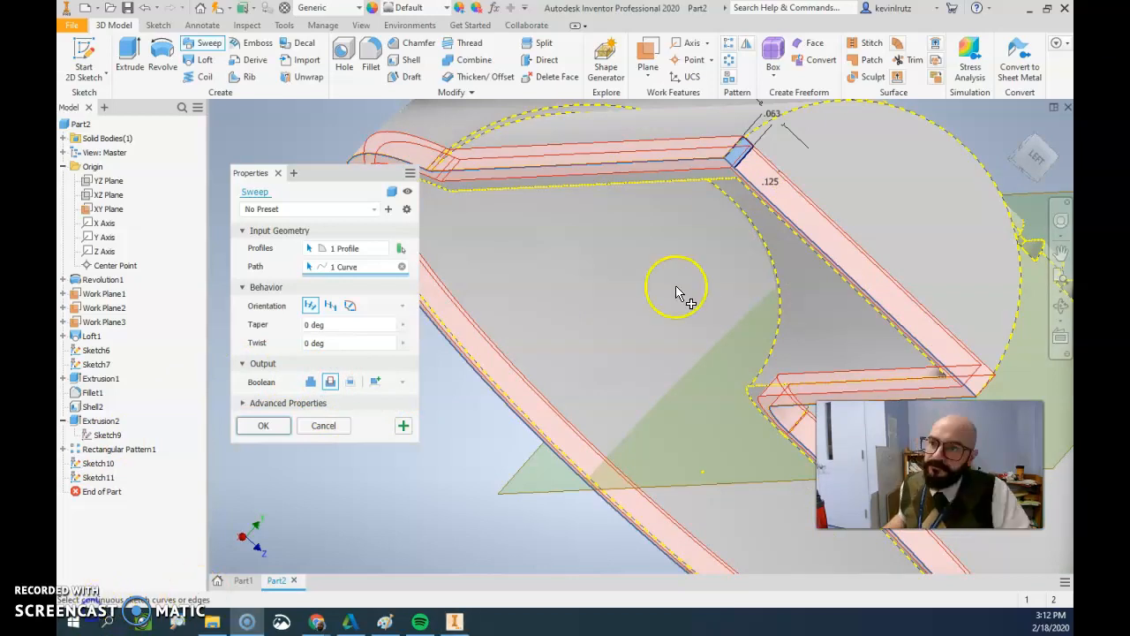
left_click(263, 425)
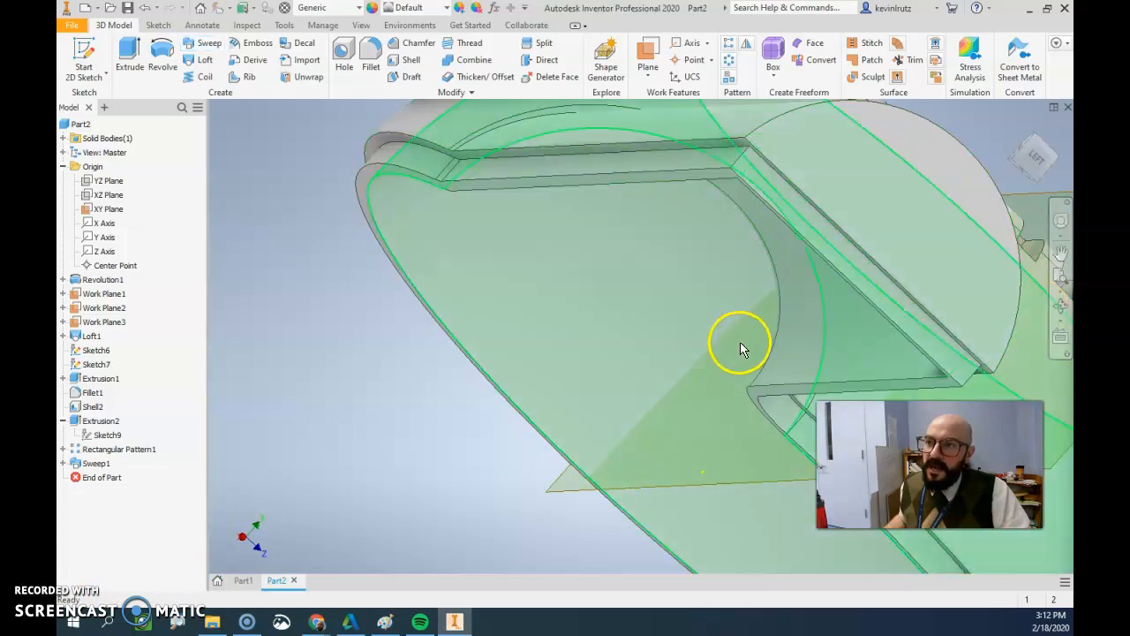
Sketch a 1.250 in diameter circle on the barrel's end face, centred on the middle of its straight edge.
scroll(764, 340, "down", 5)
left_click_drag(632, 426, 538, 388)
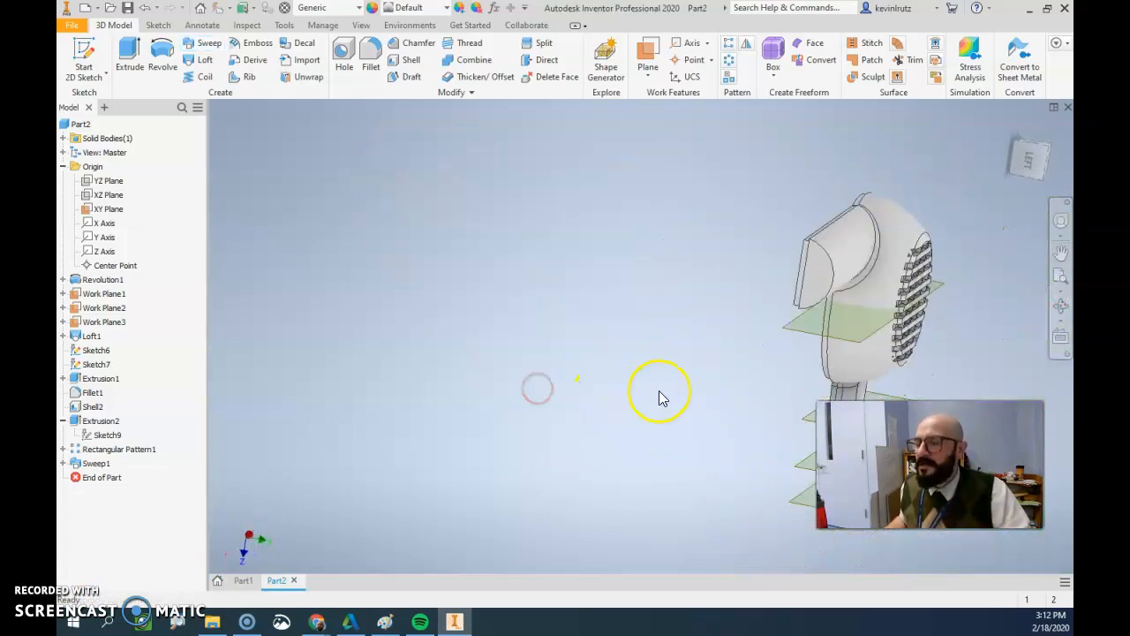
left_click_drag(658, 397, 651, 364)
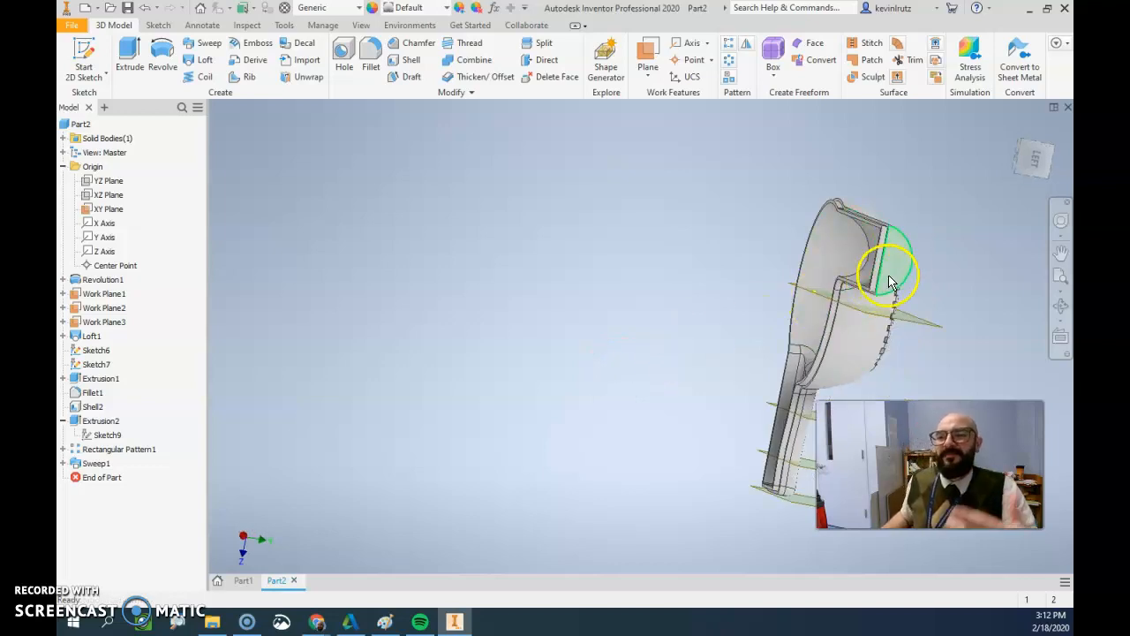
left_click(82, 58)
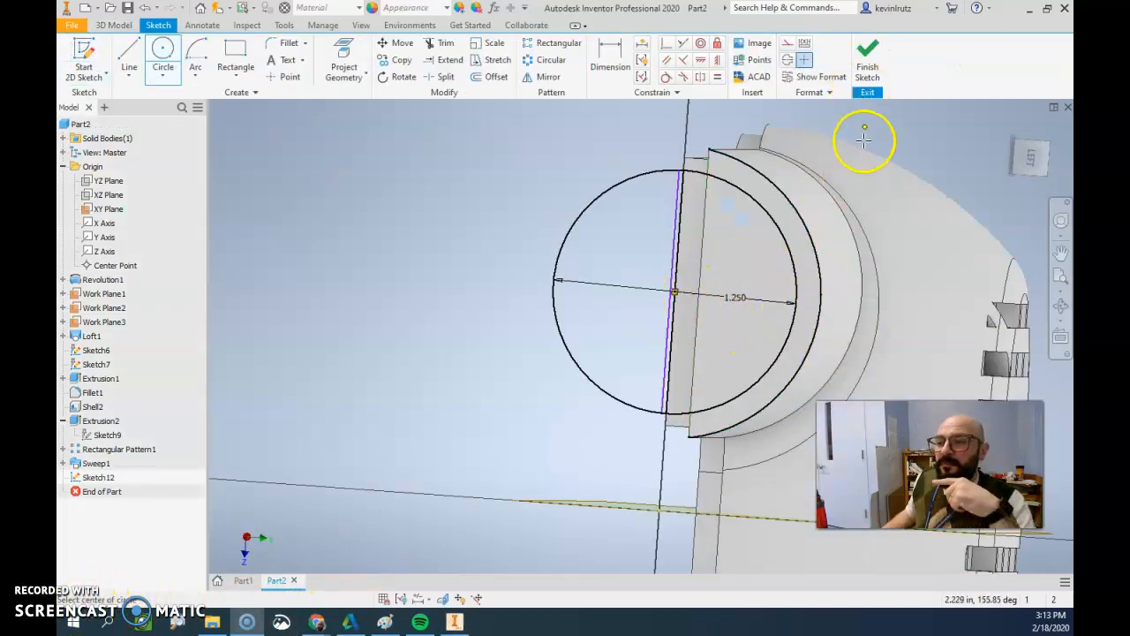
left_click(868, 62)
Extrude the circle's half on the barrel's end face as a 0.13 in cut, flipped into the wall.
left_click(130, 53)
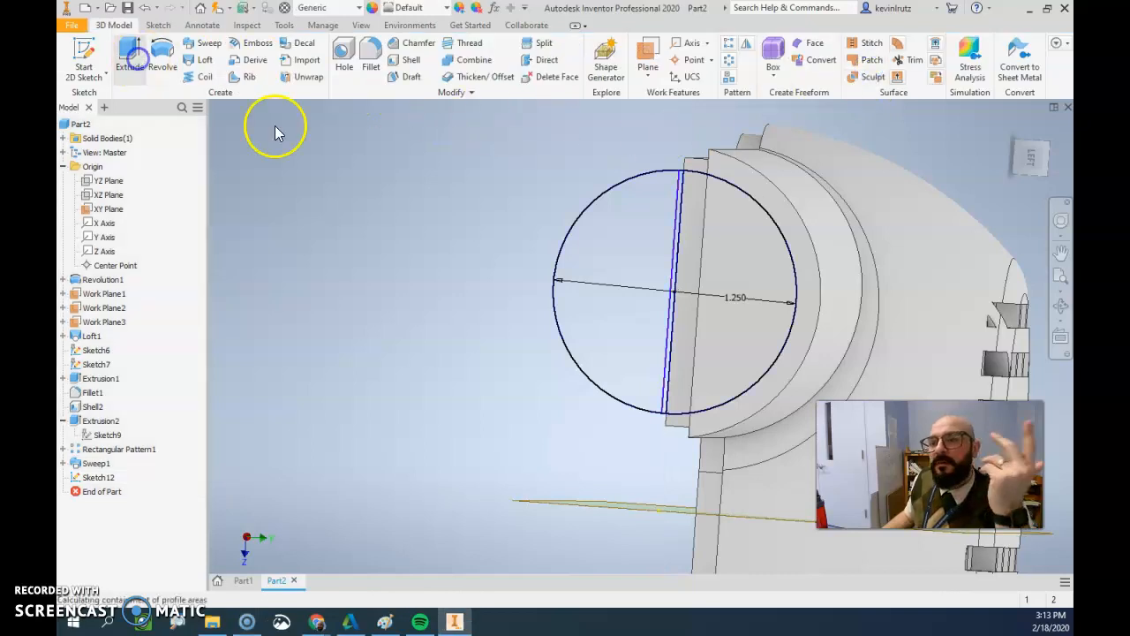
left_click(734, 264)
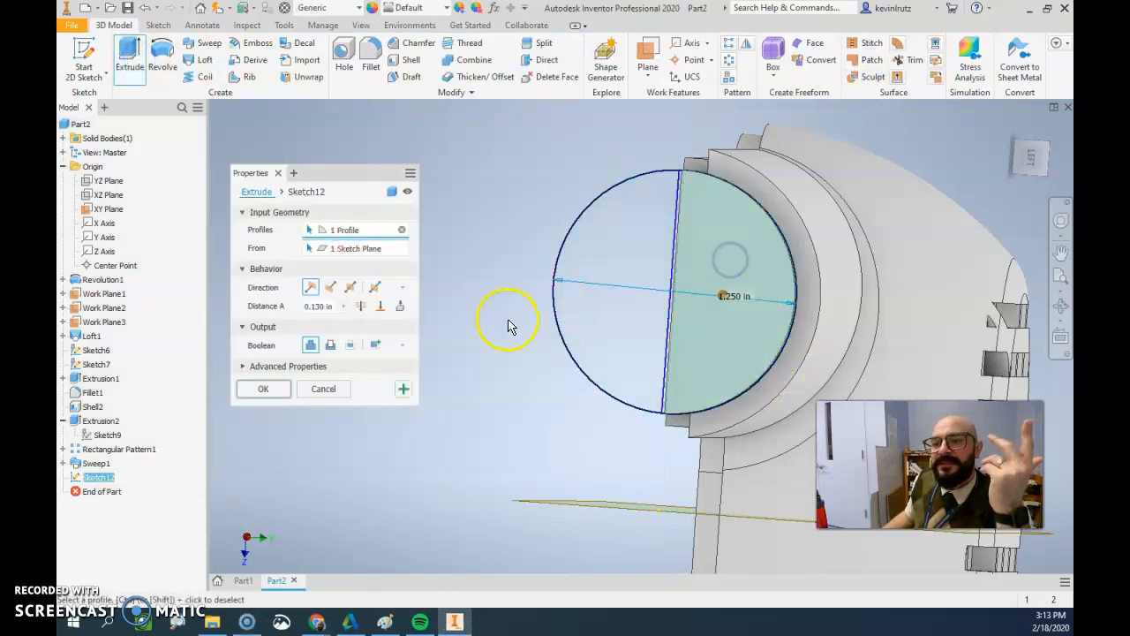
left_click(329, 287)
left_click(330, 345)
middle_click_drag(676, 425, 747, 425, "shift")
left_click(260, 386)
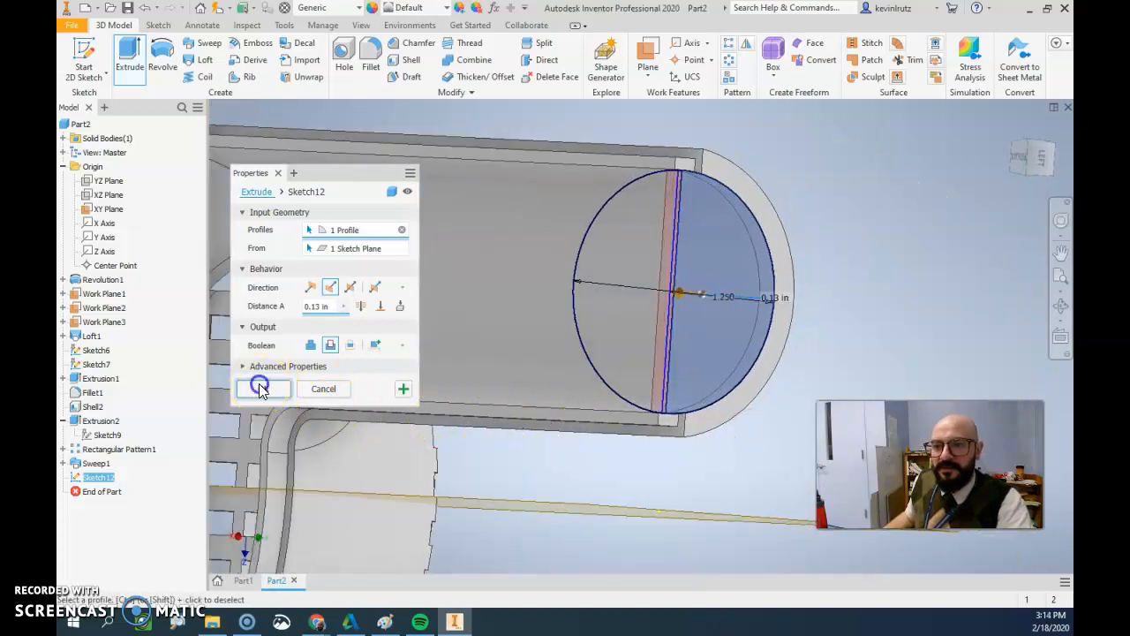
middle_click_drag(600, 409, 654, 330, "shift")
middle_click_drag(675, 449, 628, 411, "shift")
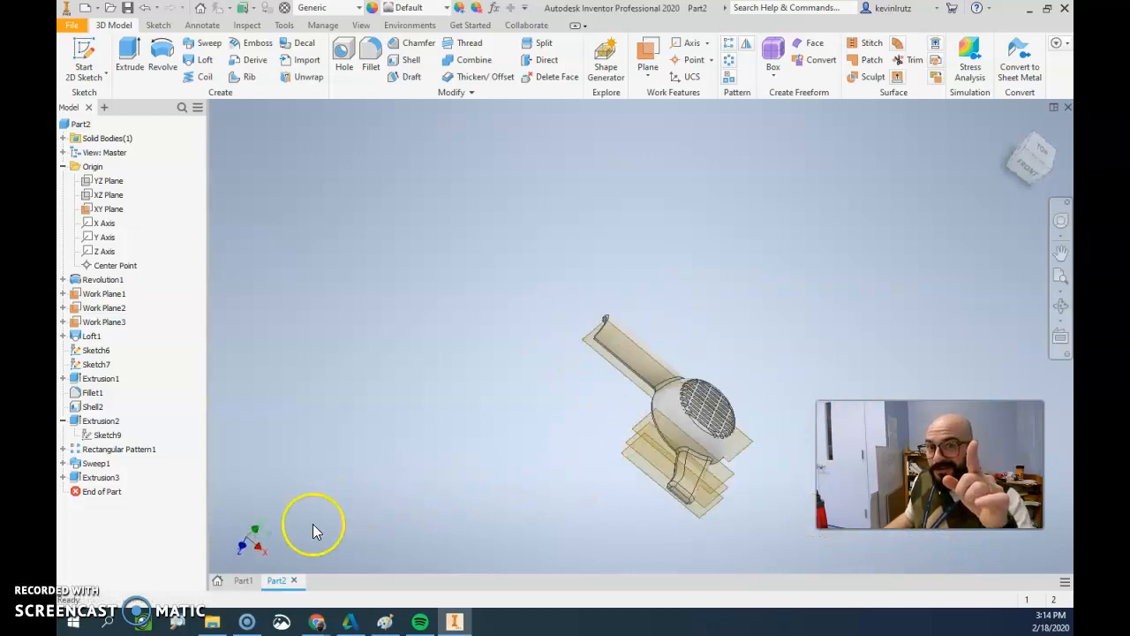